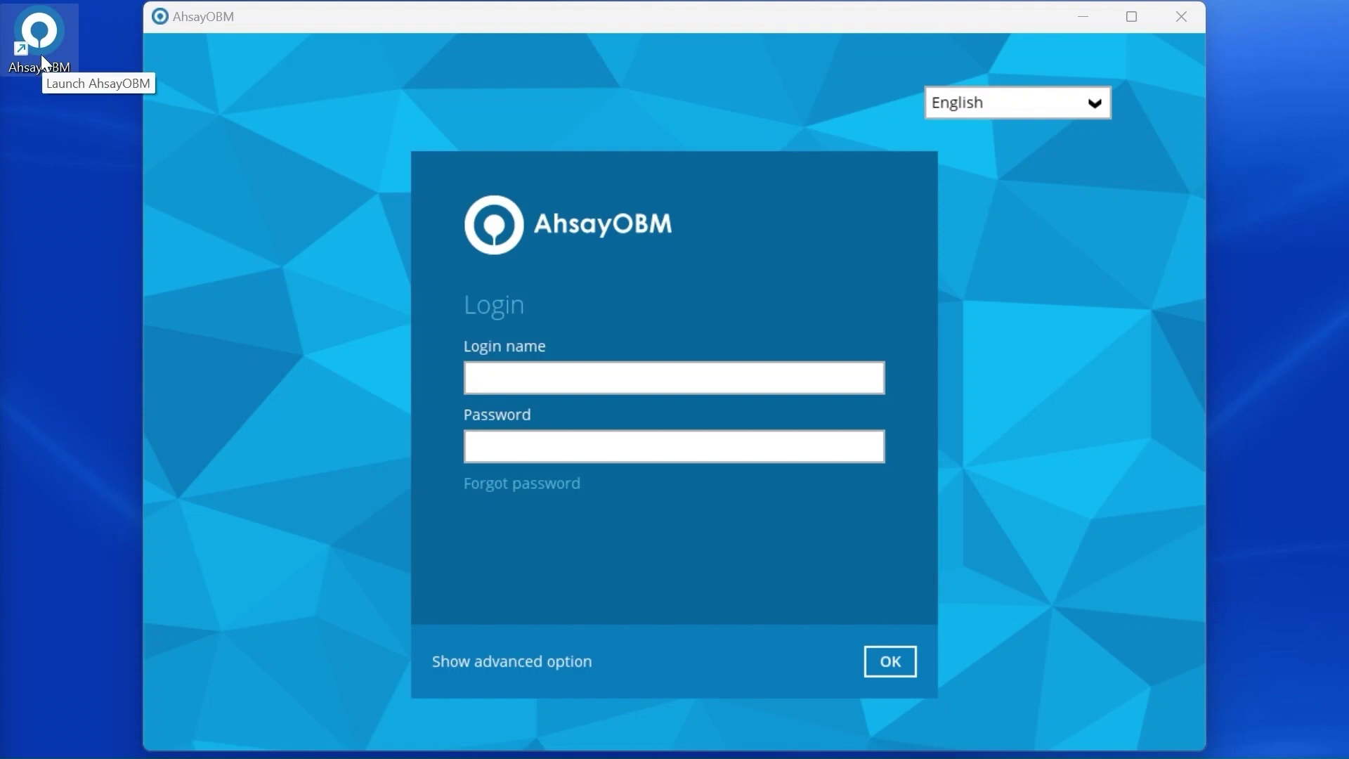
{"action": "type", "text": "ahsaytest"}
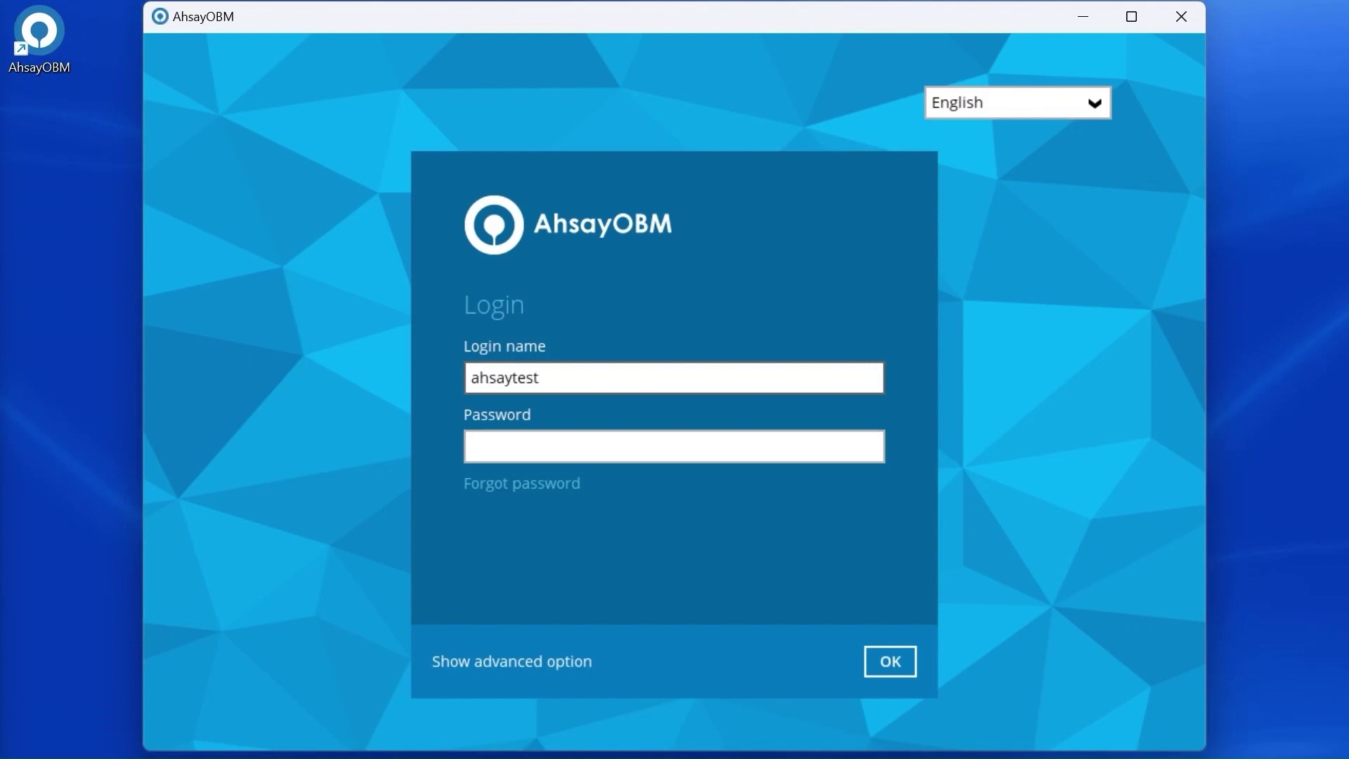
- Log in to AhsayOBM with the account's login name and password
{"action": "key", "text": "Tab"}
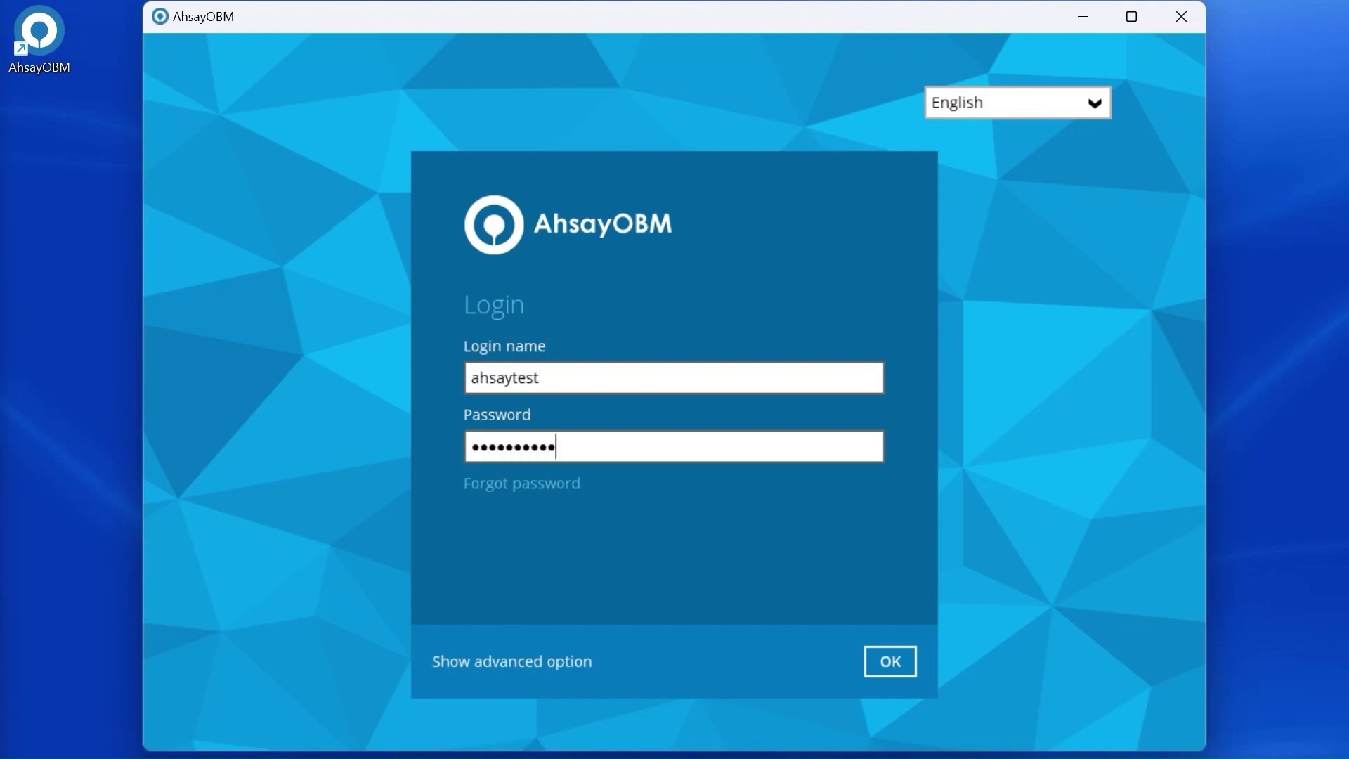
{"action": "left_click", "coordinate": [891, 663]}
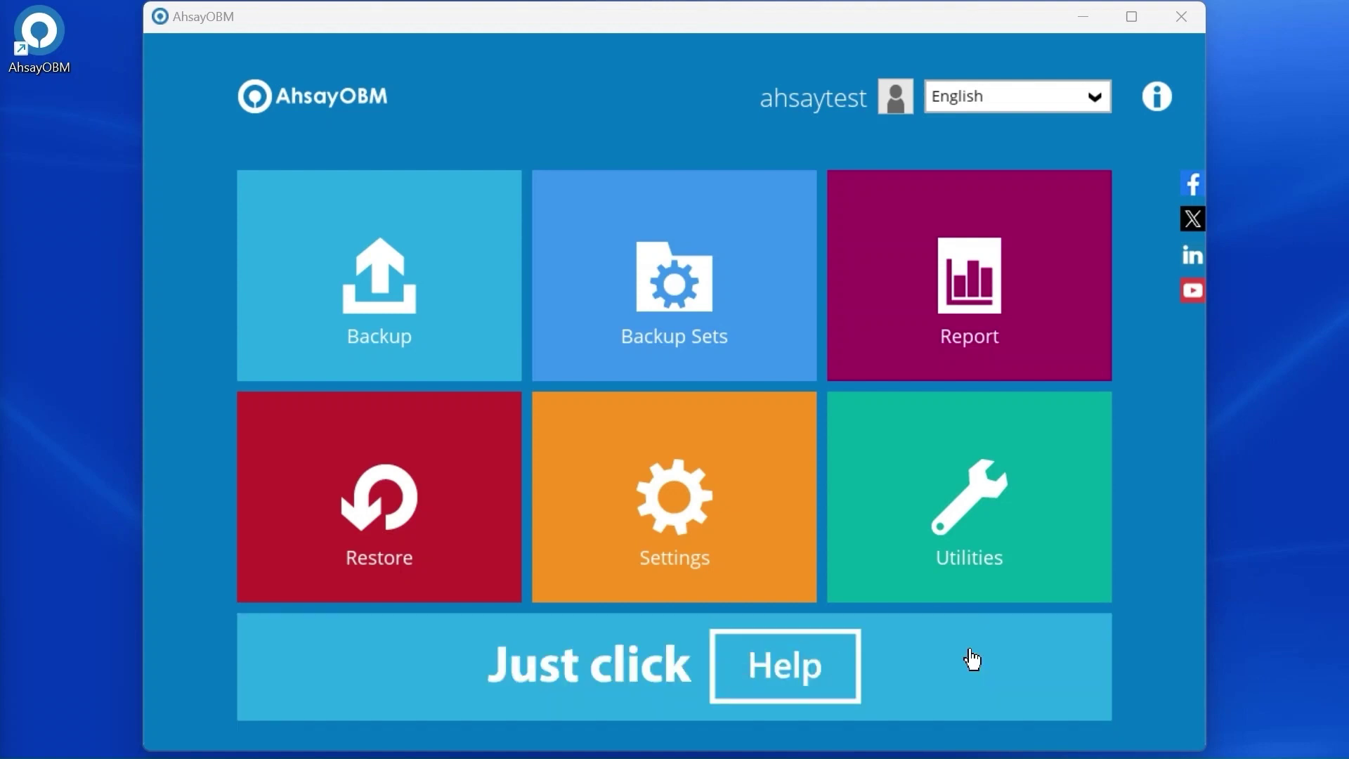
- Start a new backup set named 'Cloud File Backup' with the Cloud File Backup type
{"action": "left_click", "coordinate": [703, 340]}
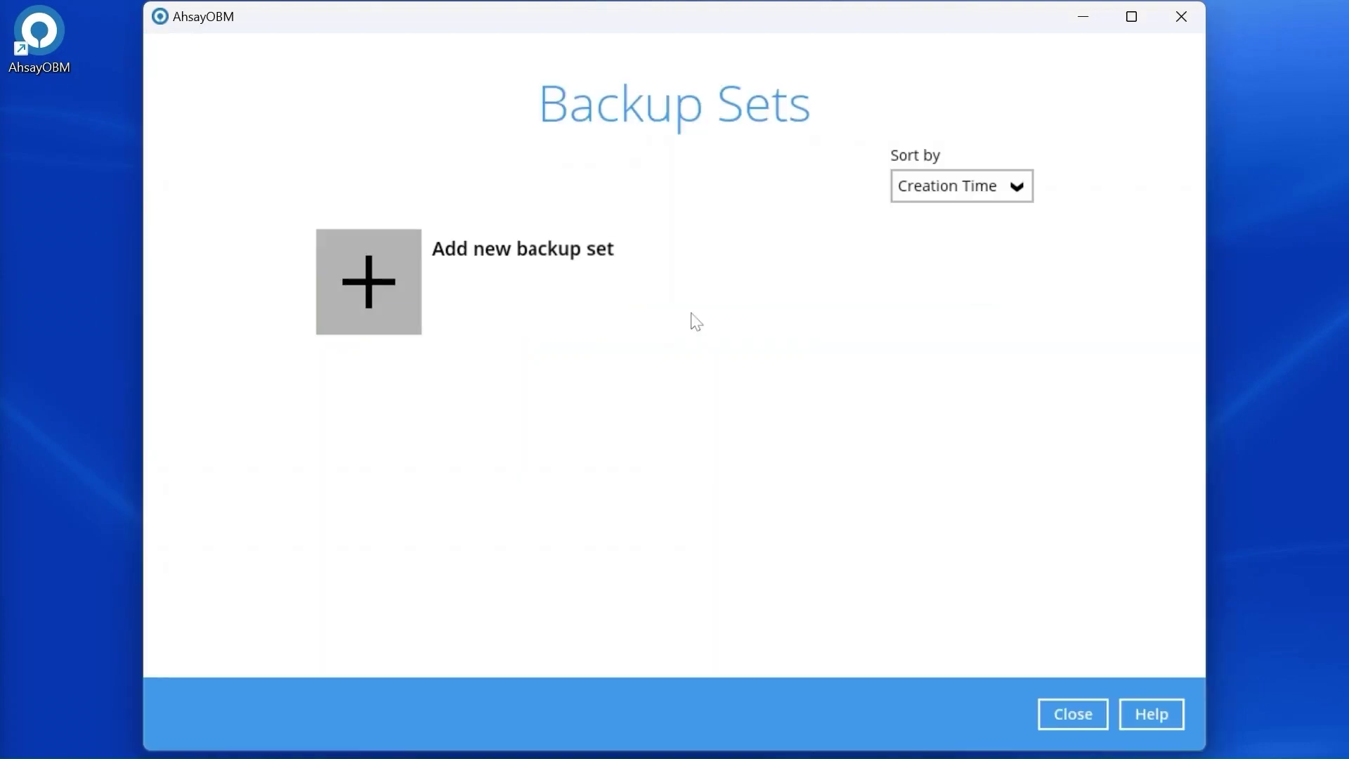
{"action": "left_click", "coordinate": [392, 278]}
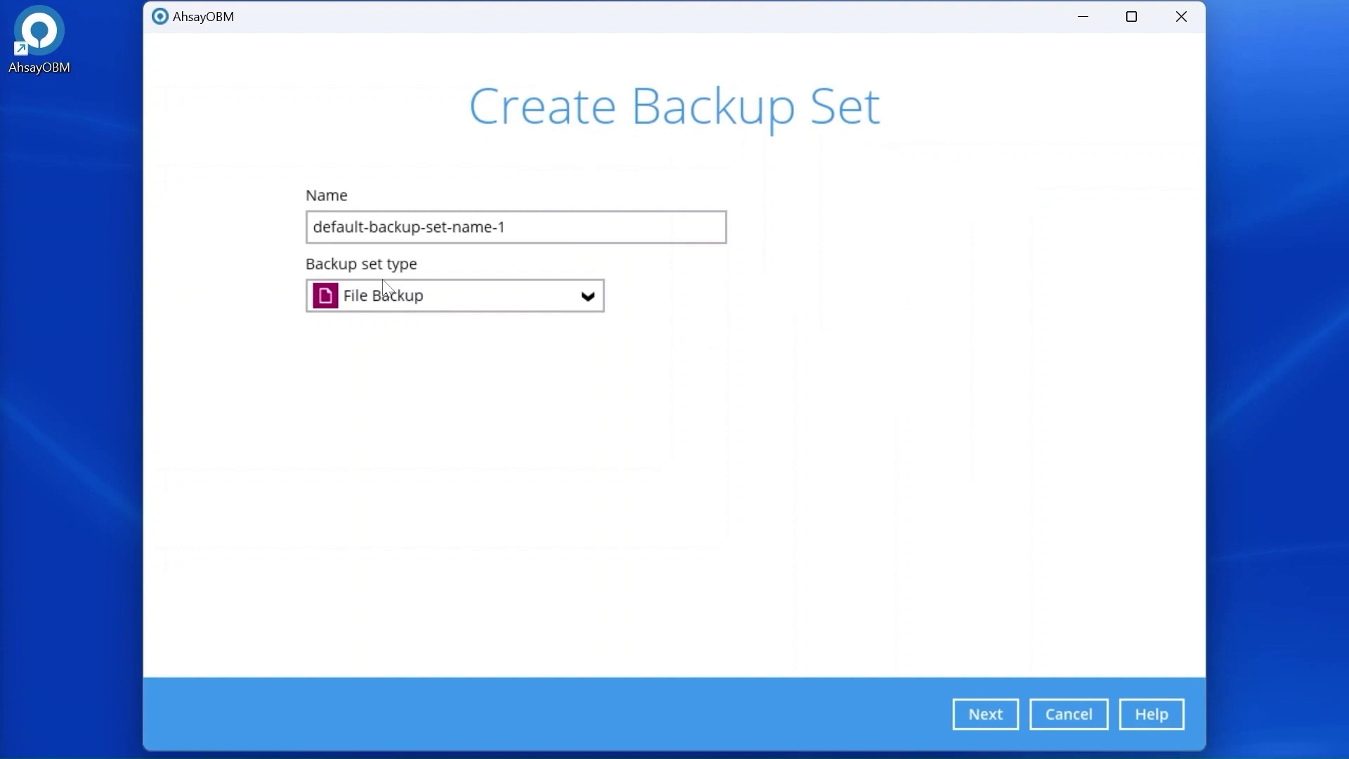
{"action": "triple_click", "coordinate": [348, 227]}
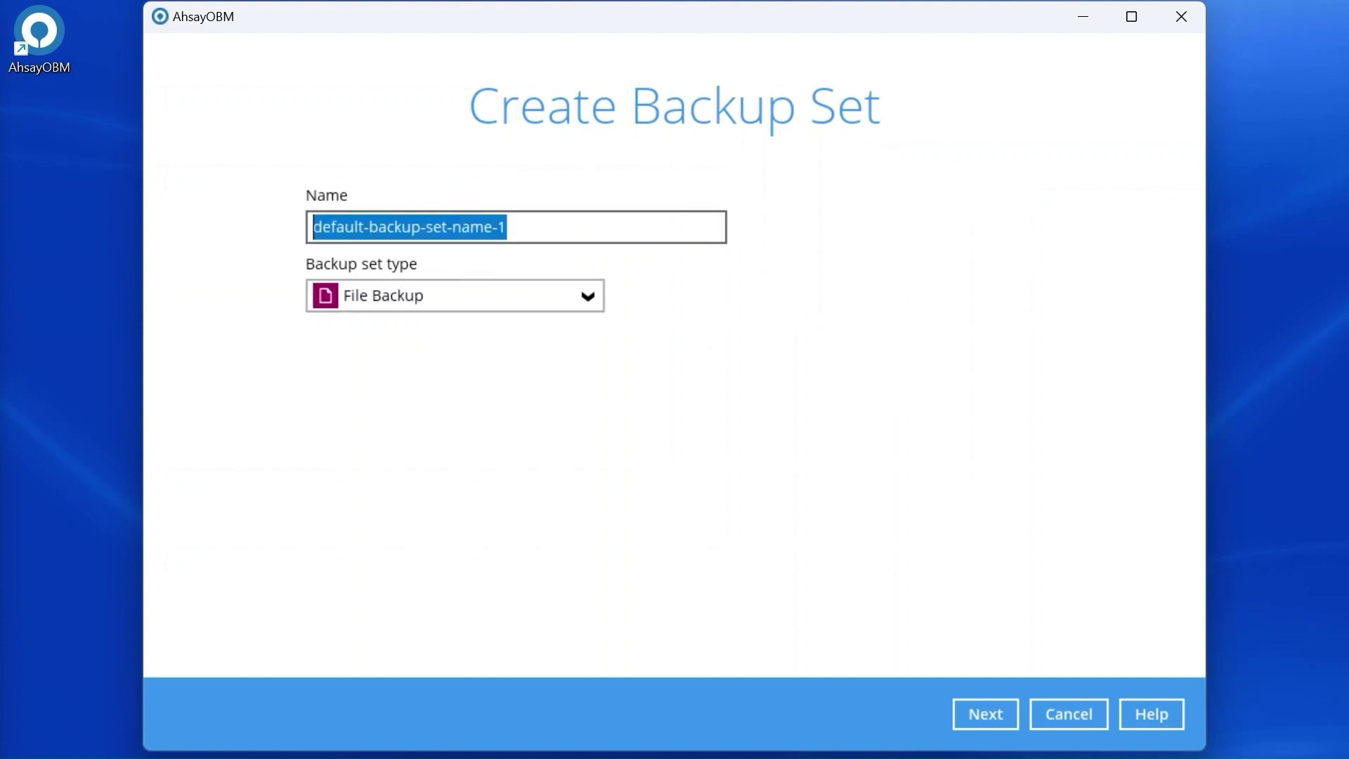
{"action": "type", "text": "Cloud File Backup on Google Cloud Storage"}
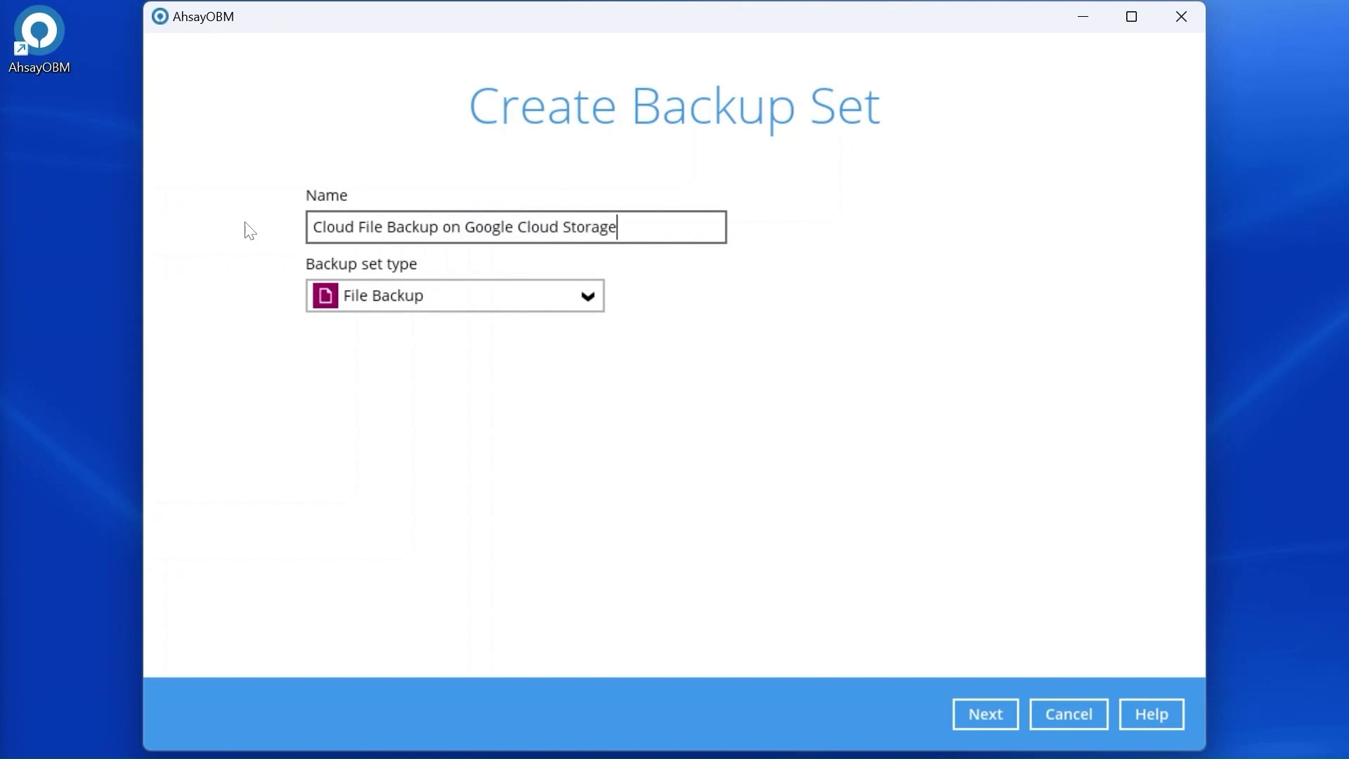
{"action": "left_click", "coordinate": [488, 296]}
{"action": "left_click", "coordinate": [500, 359]}
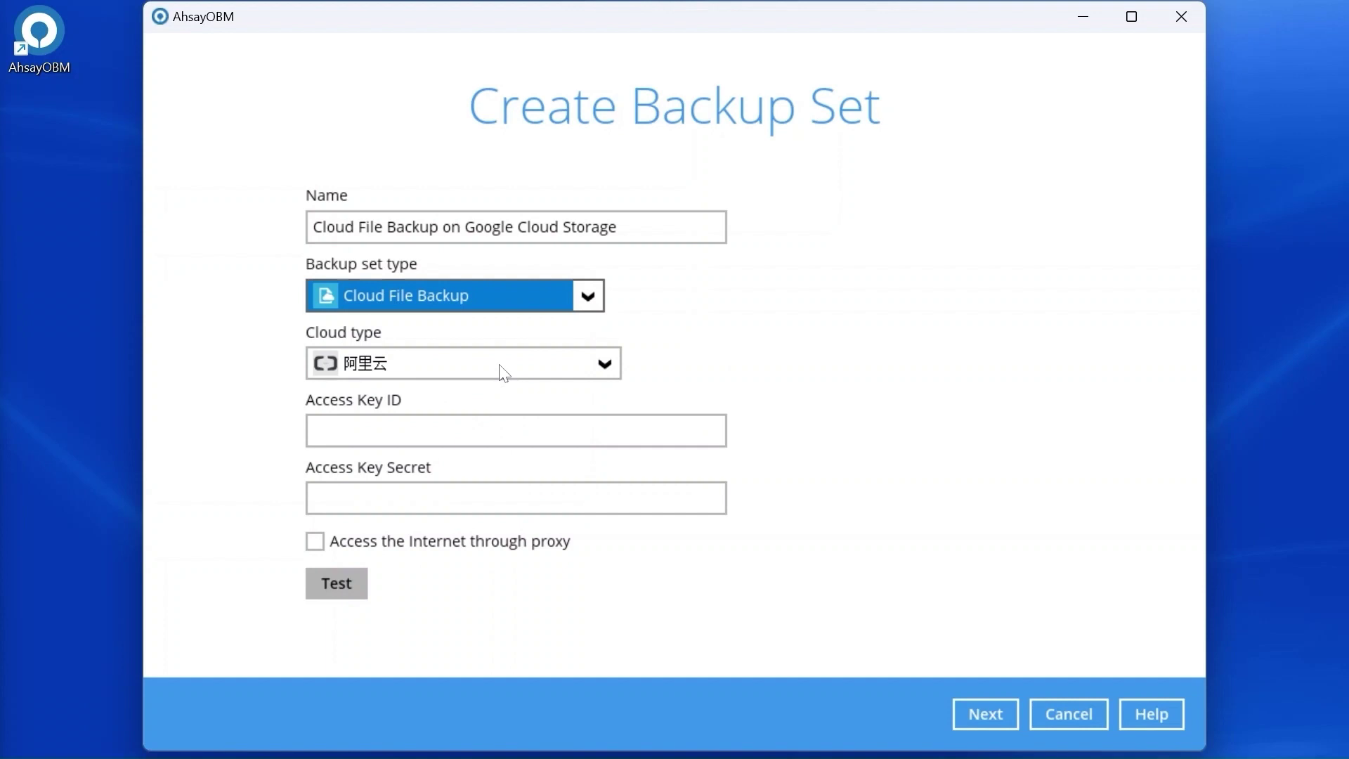
- Choose Google Cloud Storage, enter its Access Key and Secret, and test access
{"action": "left_click", "coordinate": [552, 363]}
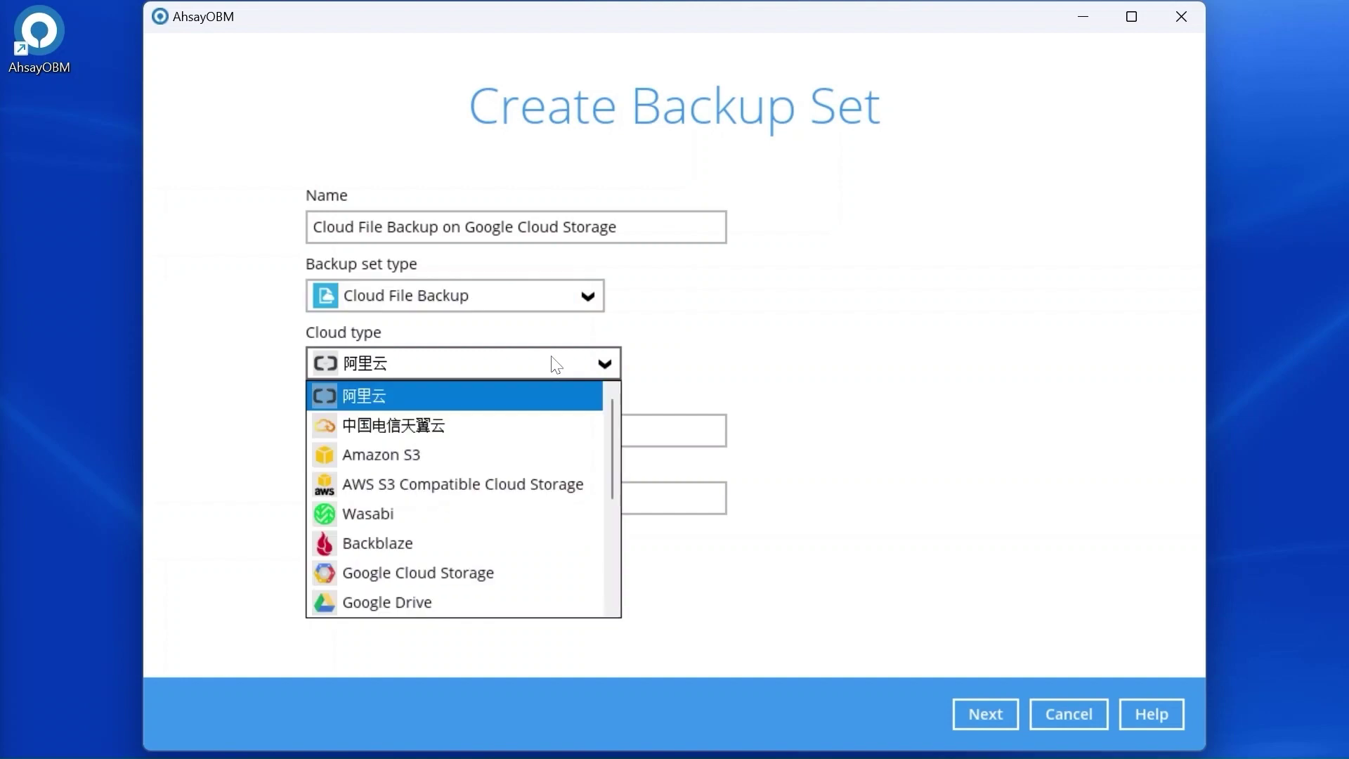
{"action": "left_click", "coordinate": [539, 576]}
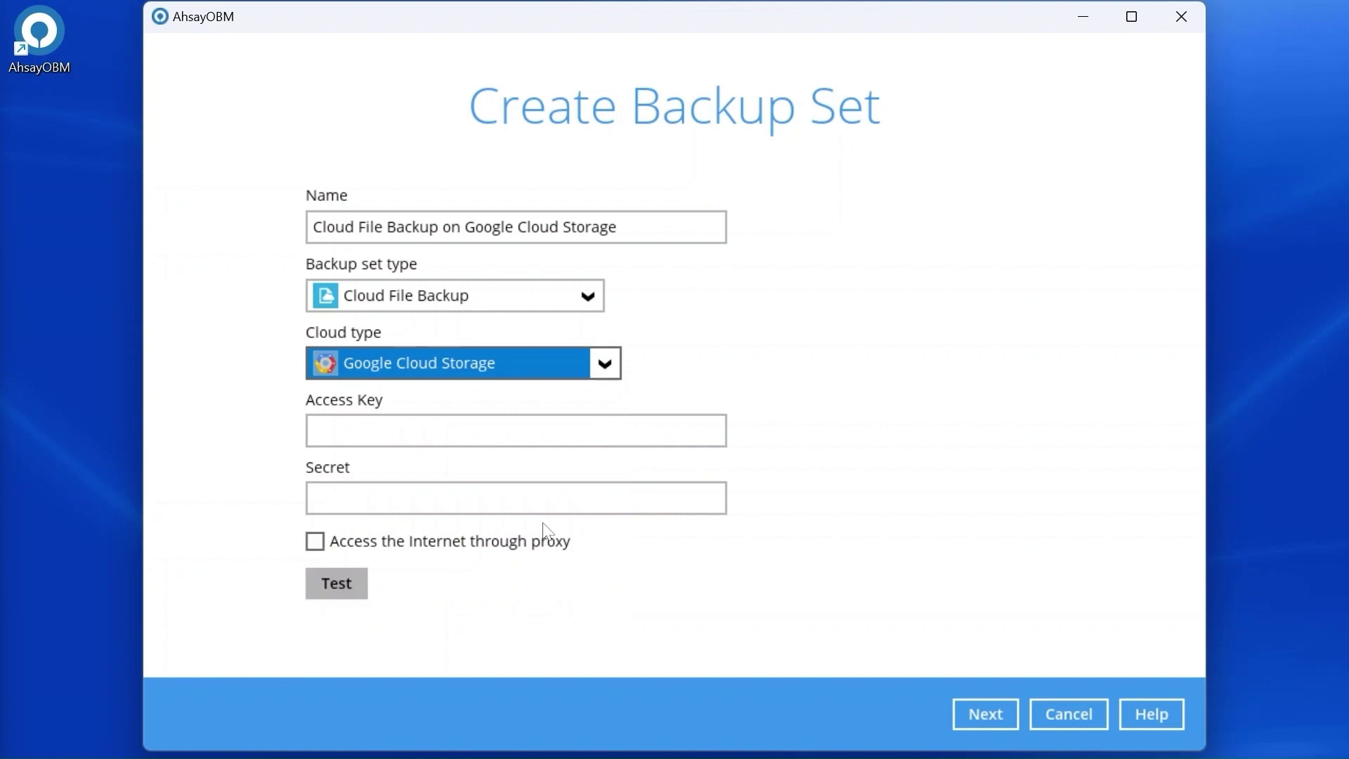
{"action": "key", "text": "Tab"}
{"action": "key", "text": "Tab"}
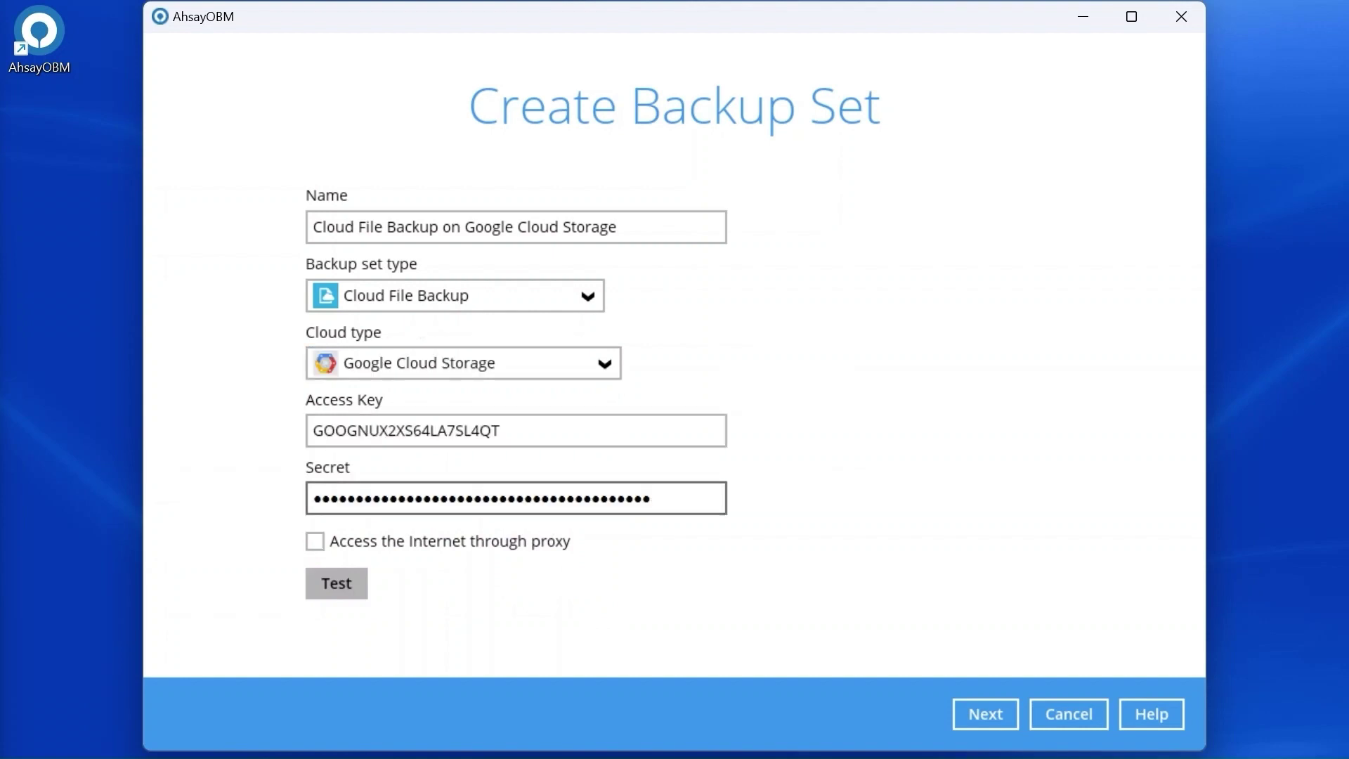
{"action": "left_click", "coordinate": [971, 708]}
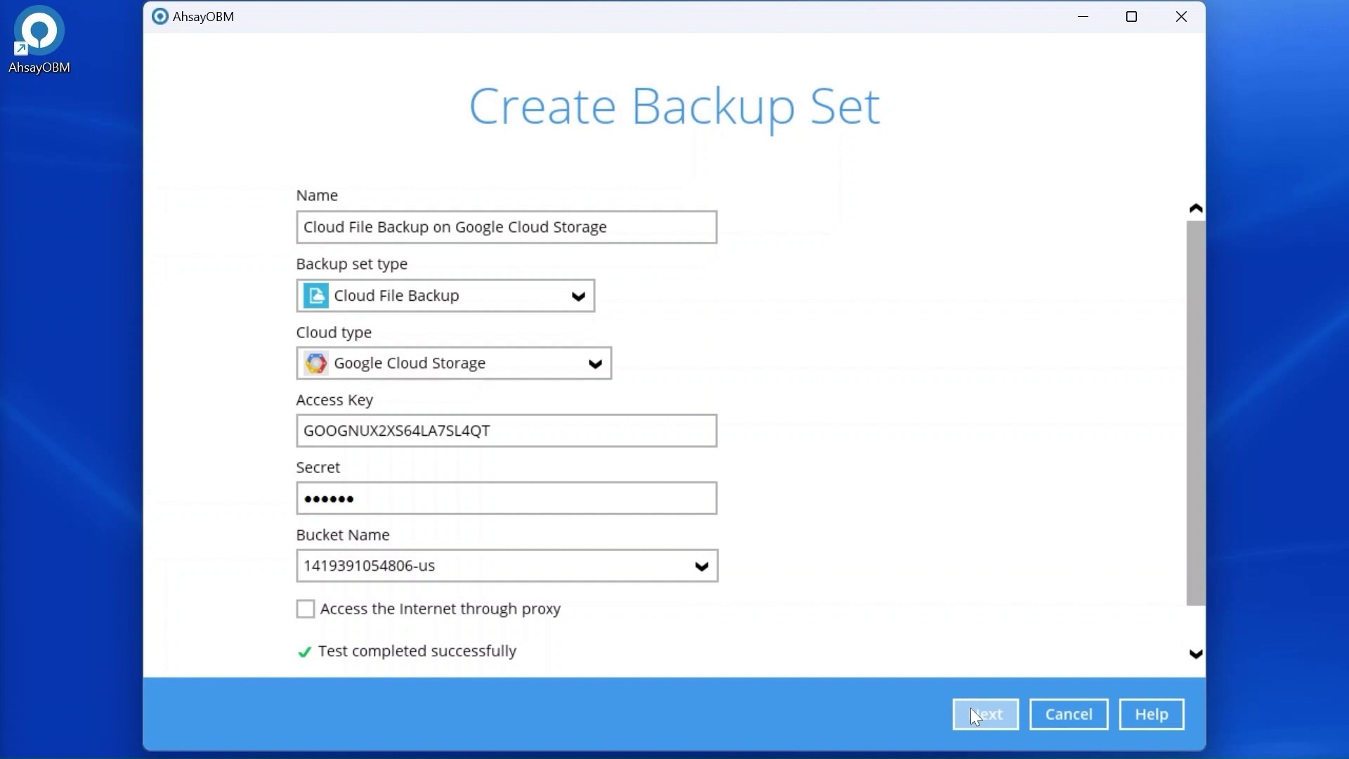
- Select the europe-west6-archive bucket and continue to the Backup Source page
{"action": "left_click", "coordinate": [648, 569]}
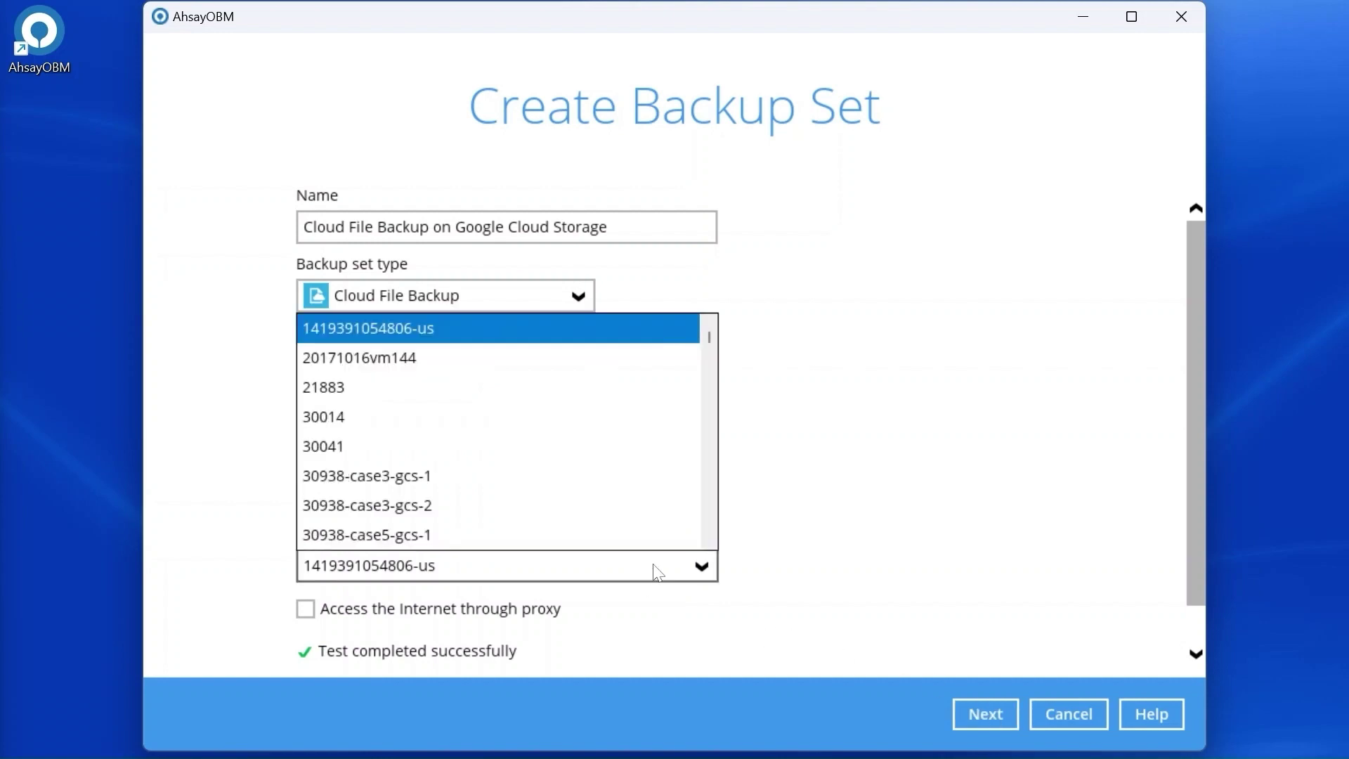
{"action": "scroll", "coordinate": [588, 349], "scroll_direction": "down", "scroll_amount": 3}
{"action": "scroll", "coordinate": [593, 352], "scroll_direction": "down", "scroll_amount": 3}
{"action": "scroll", "coordinate": [604, 348], "scroll_direction": "down", "scroll_amount": 3}
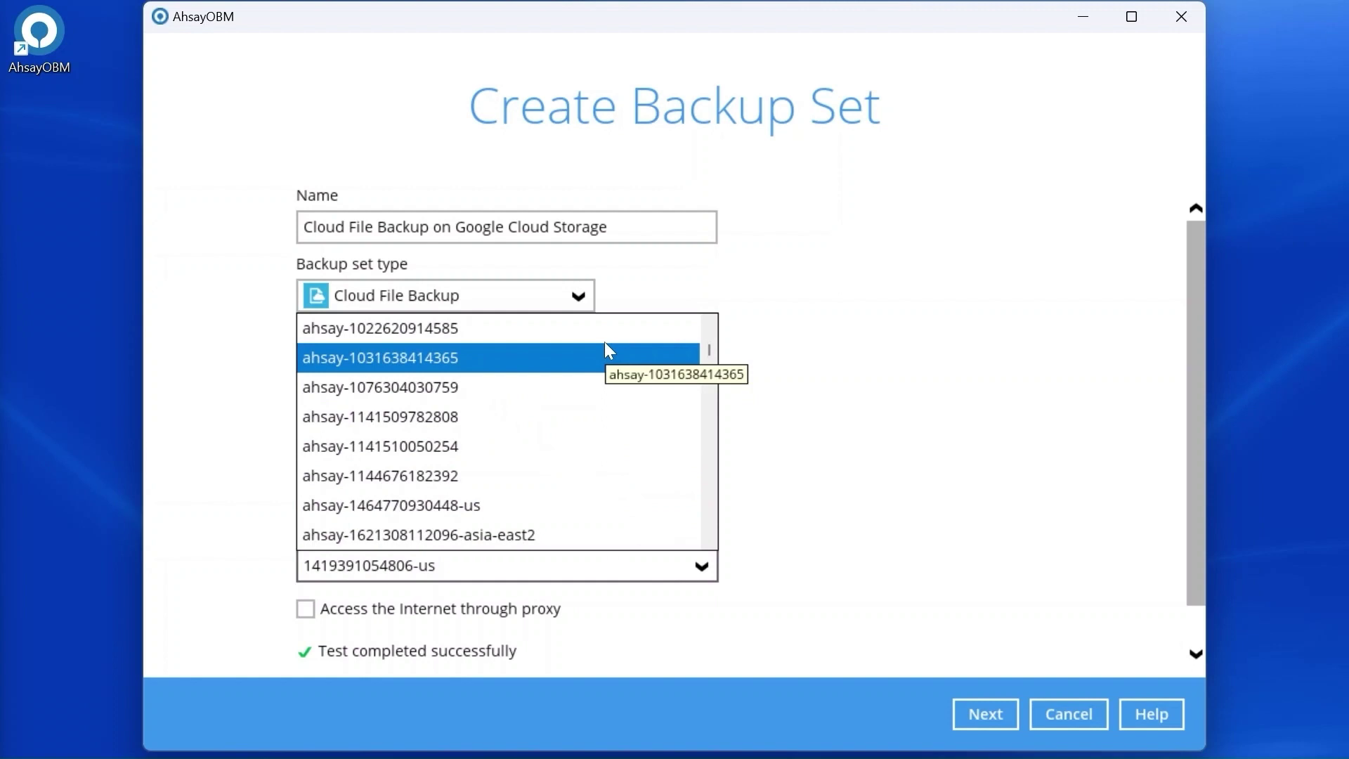
{"action": "scroll", "coordinate": [563, 440], "scroll_direction": "down", "scroll_amount": 3}
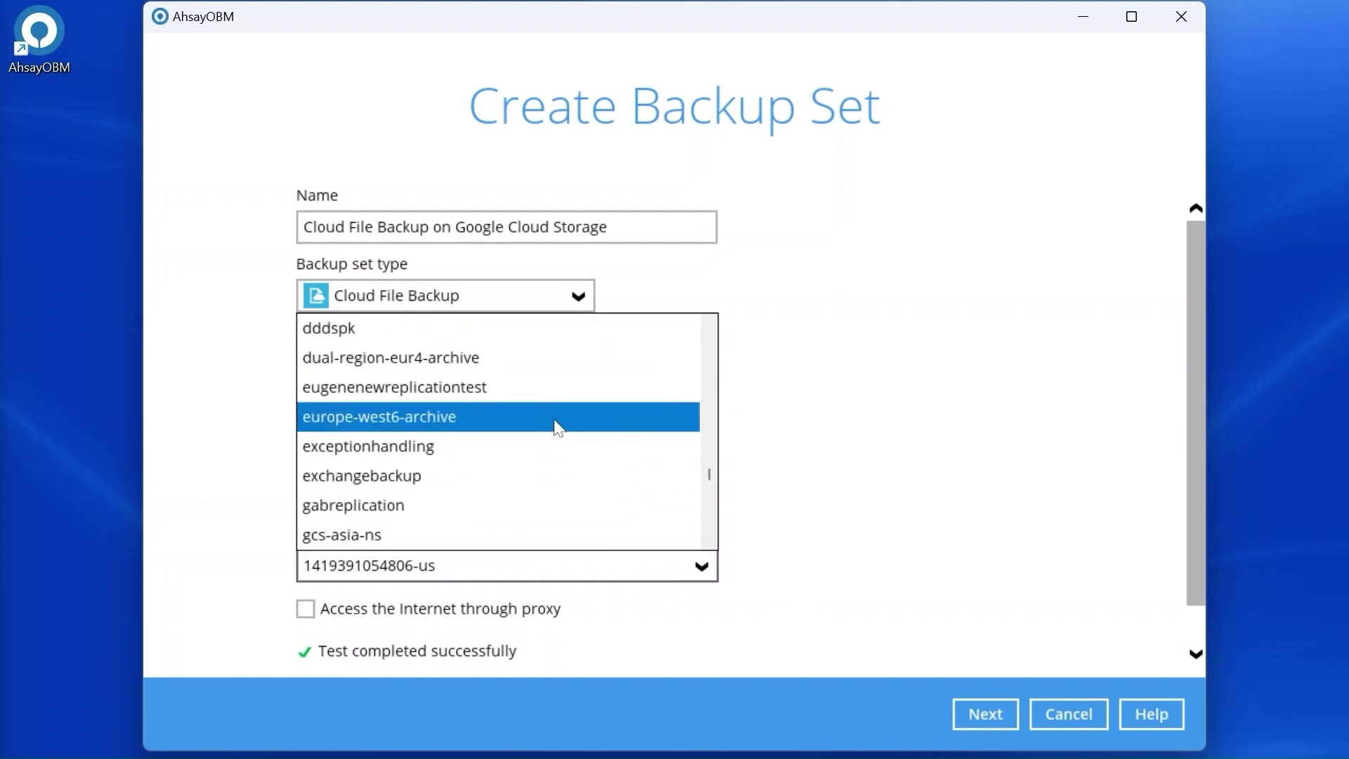
{"action": "left_click", "coordinate": [557, 426]}
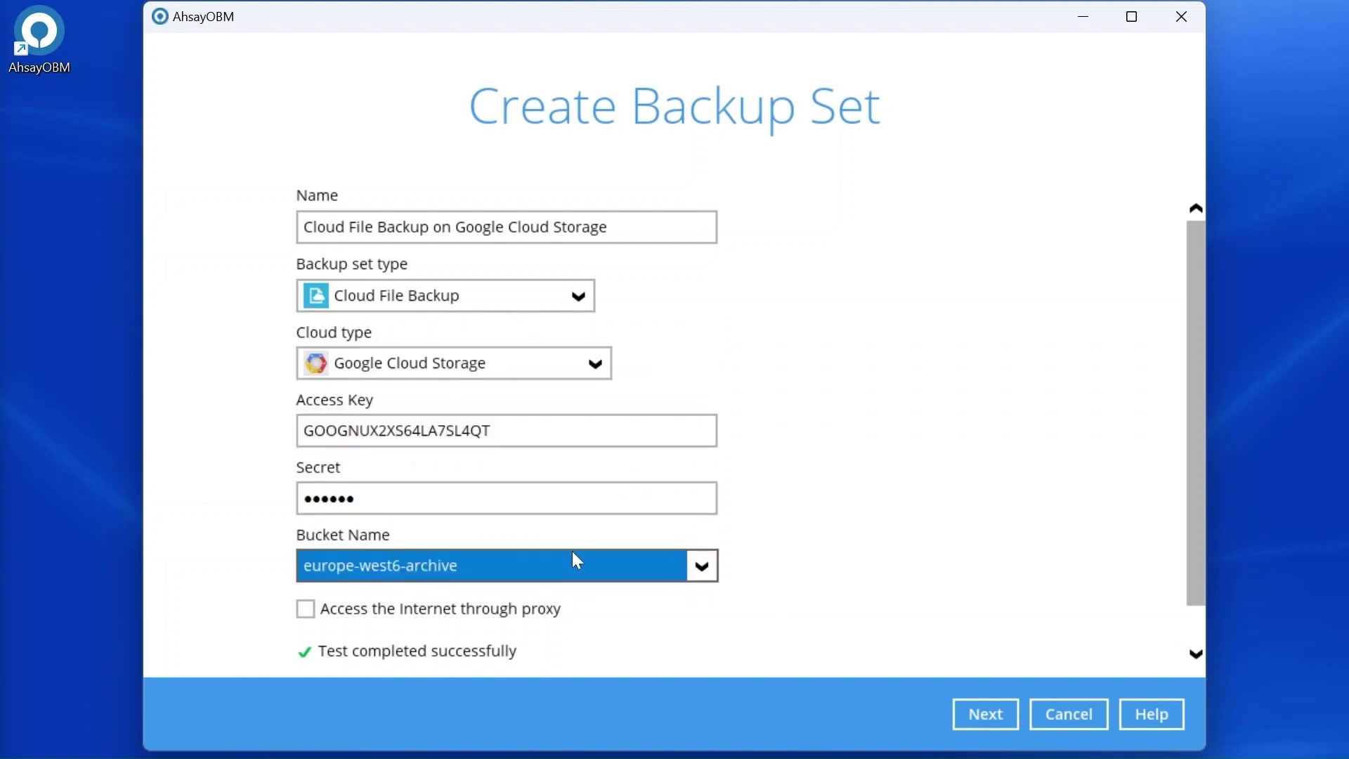
{"action": "left_click", "coordinate": [980, 713]}
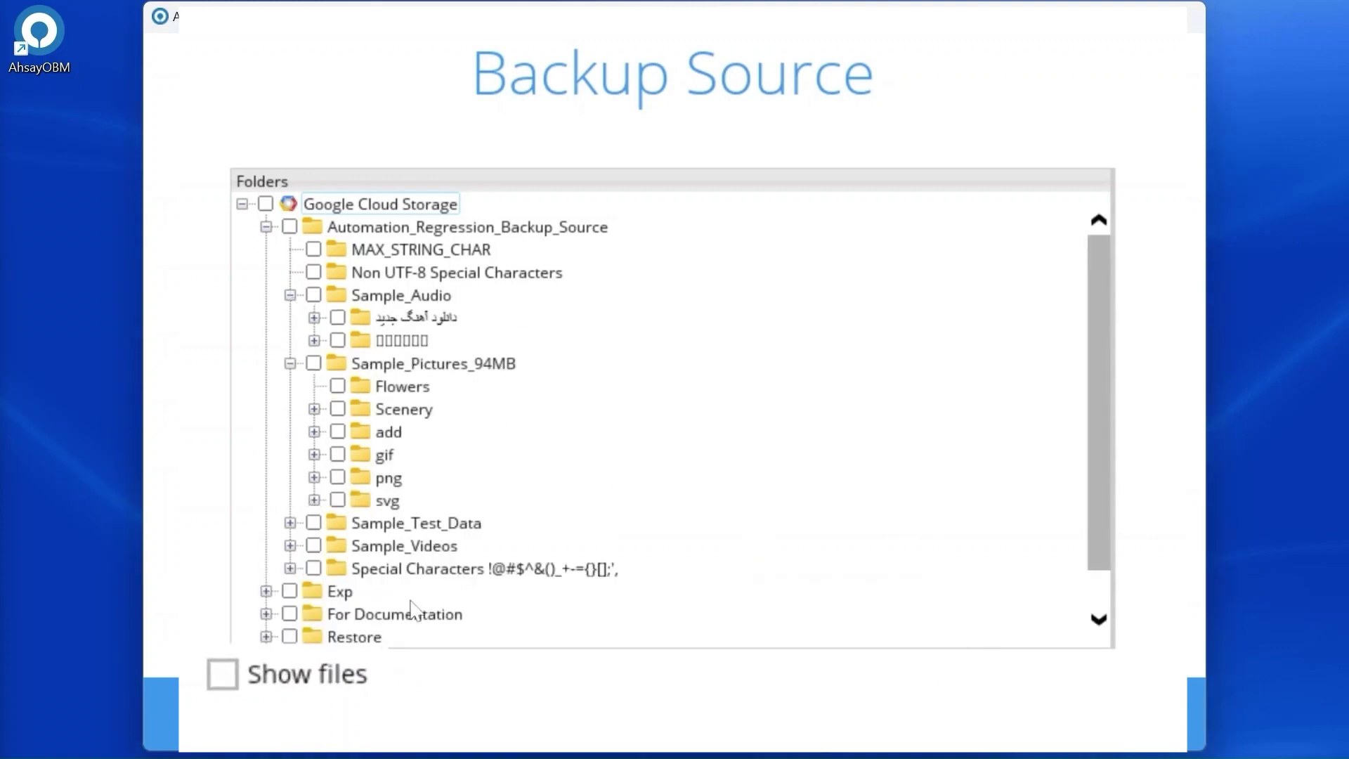
- Show files, preview the Flowers and For Documentation folders, and tick the Google Cloud Storage root
{"action": "left_click", "coordinate": [242, 676]}
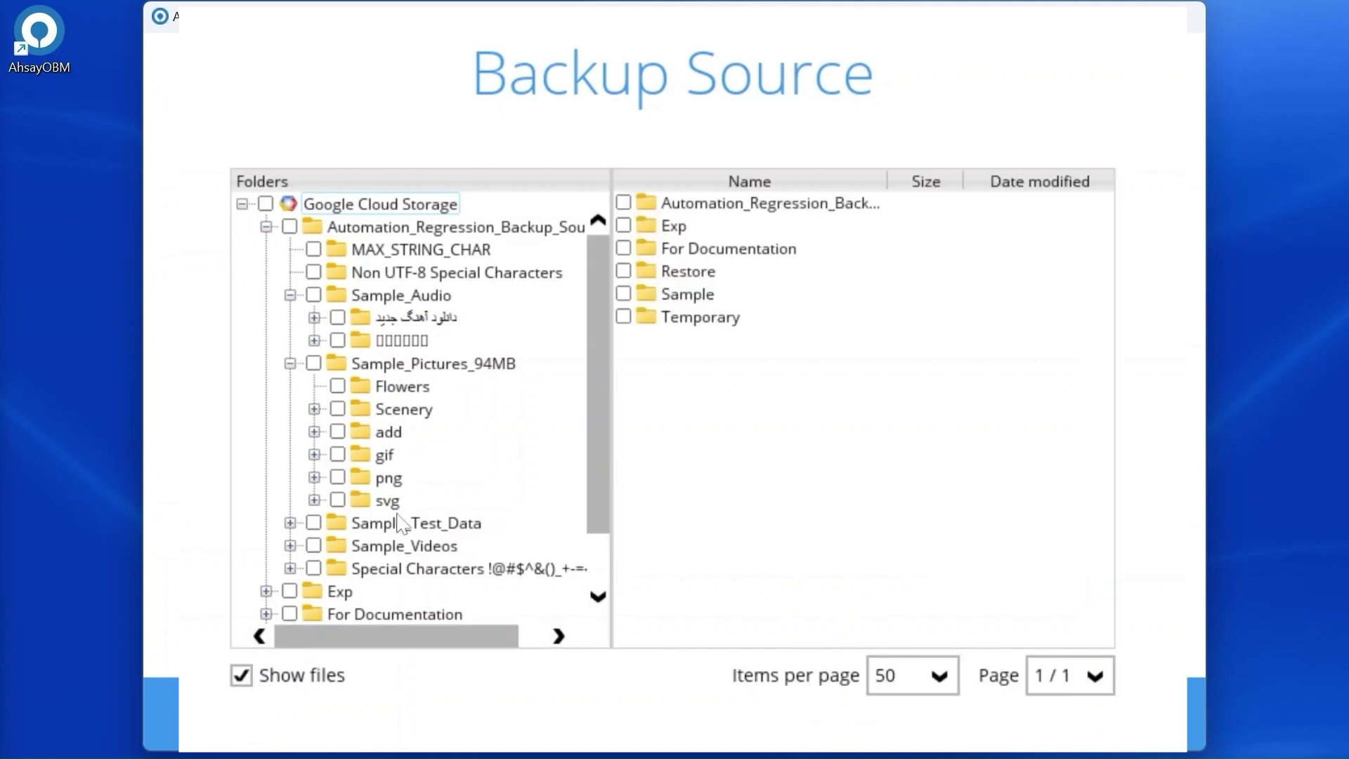
{"action": "scroll", "coordinate": [403, 506], "scroll_direction": "down", "scroll_amount": 1}
{"action": "scroll", "coordinate": [428, 327], "scroll_direction": "up", "scroll_amount": 1}
{"action": "left_click", "coordinate": [406, 388]}
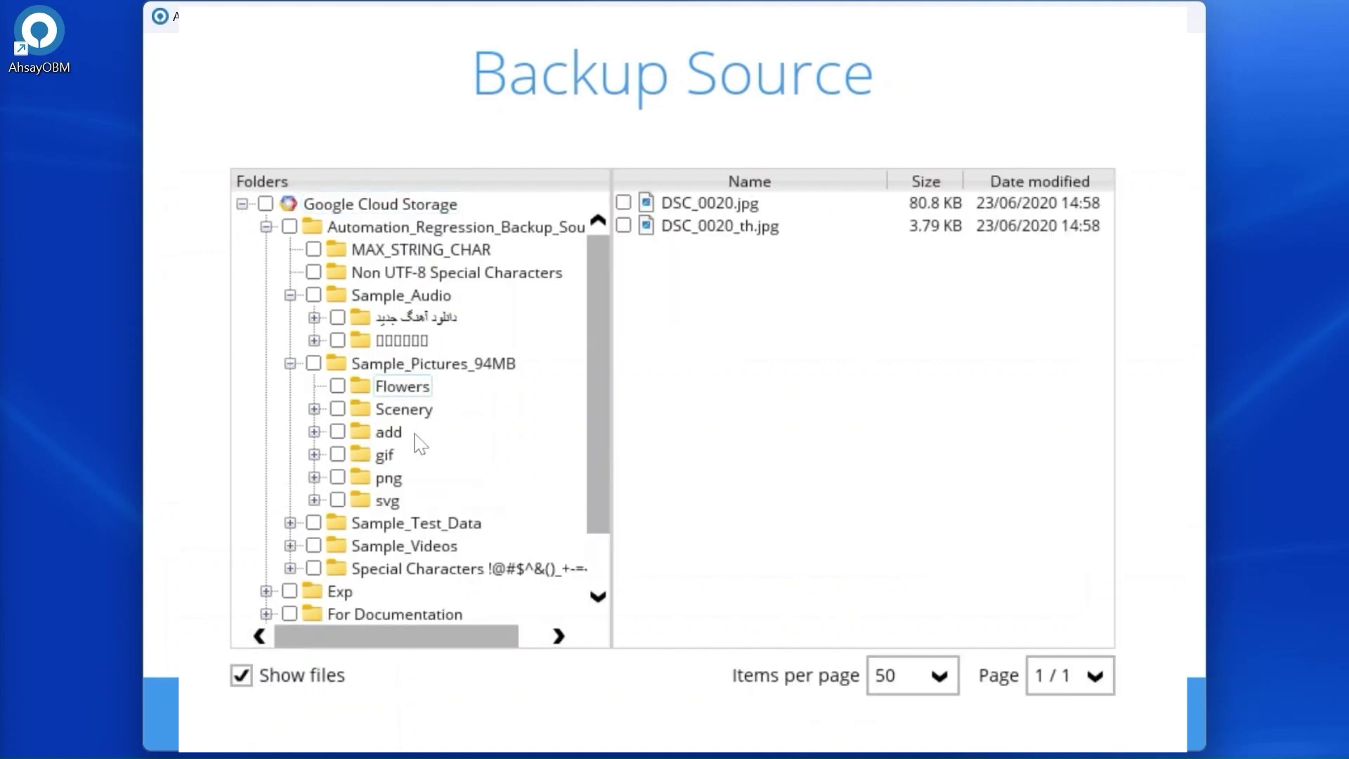
{"action": "scroll", "coordinate": [411, 453], "scroll_direction": "down", "scroll_amount": 1}
{"action": "left_click", "coordinate": [383, 548]}
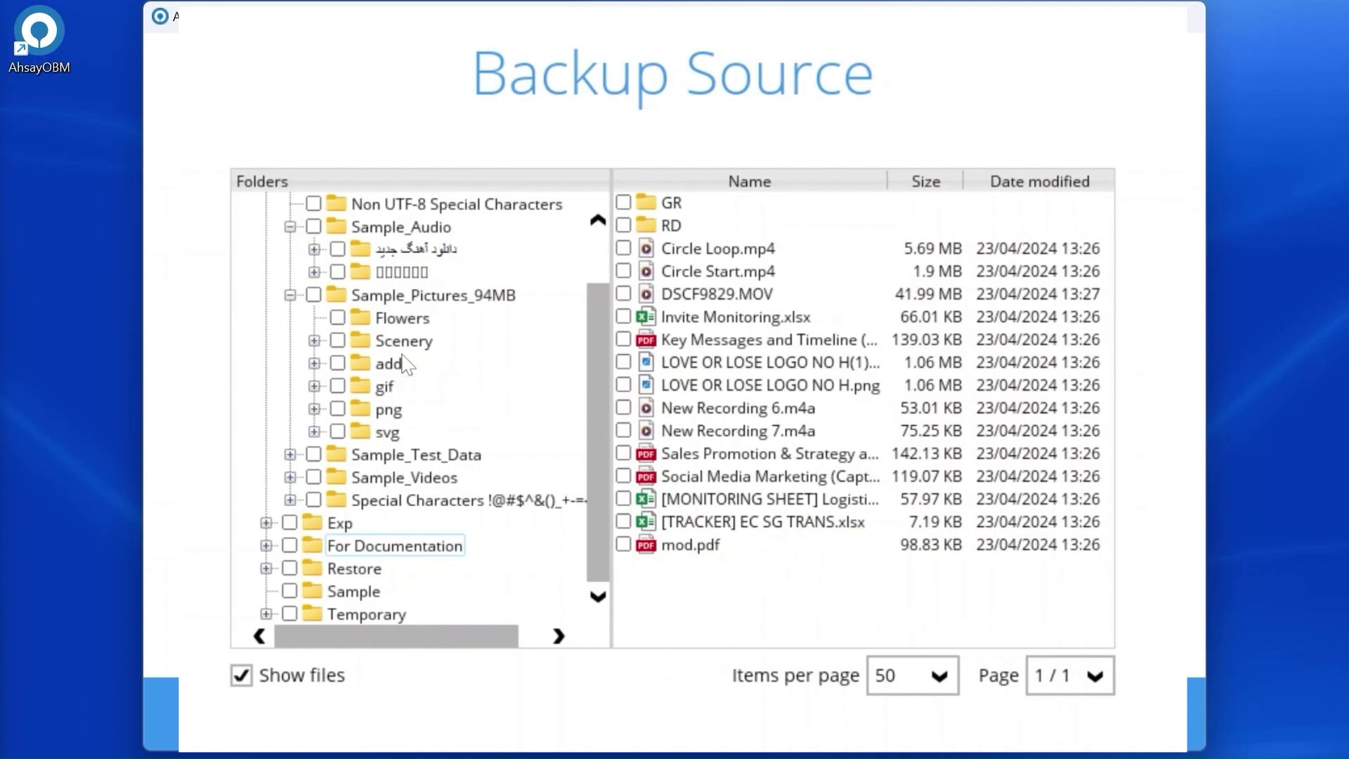
{"action": "scroll", "coordinate": [411, 369], "scroll_direction": "up", "scroll_amount": 2}
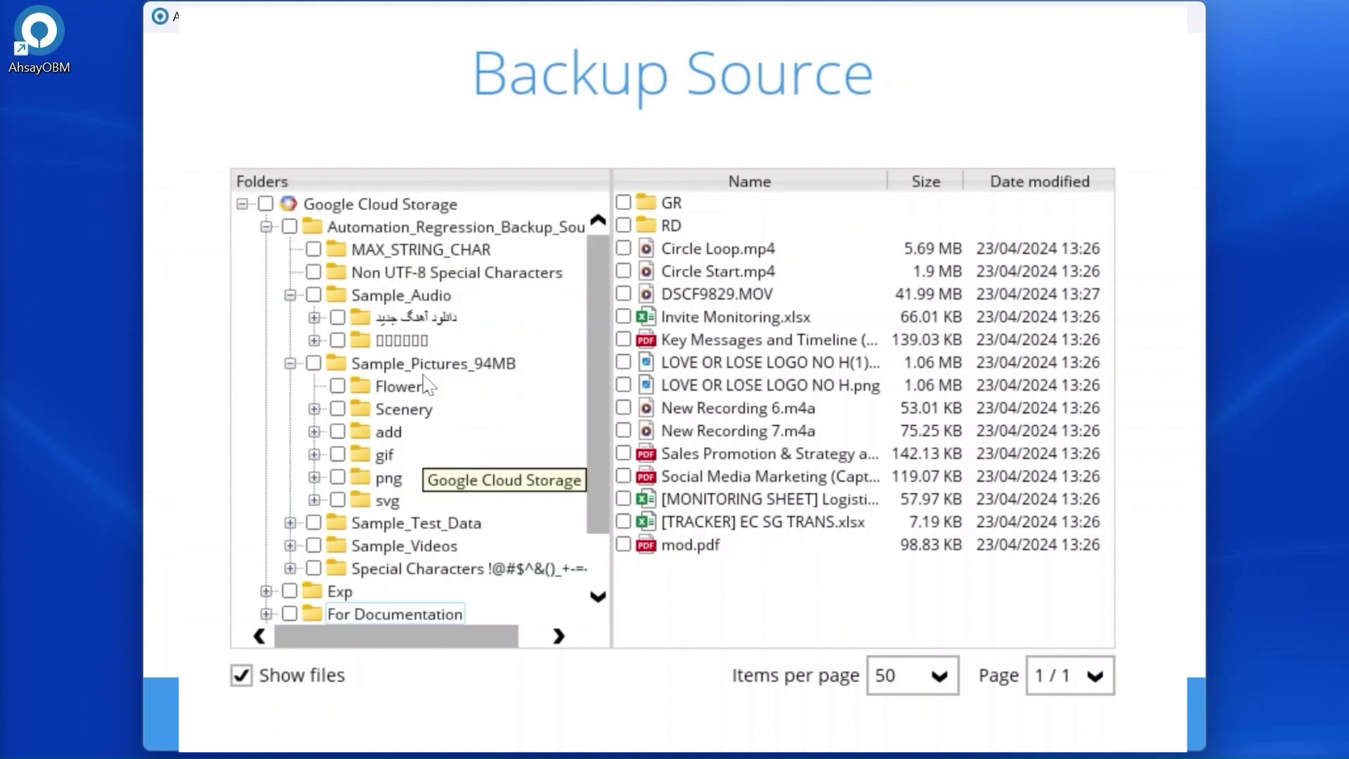
{"action": "left_click", "coordinate": [266, 204]}
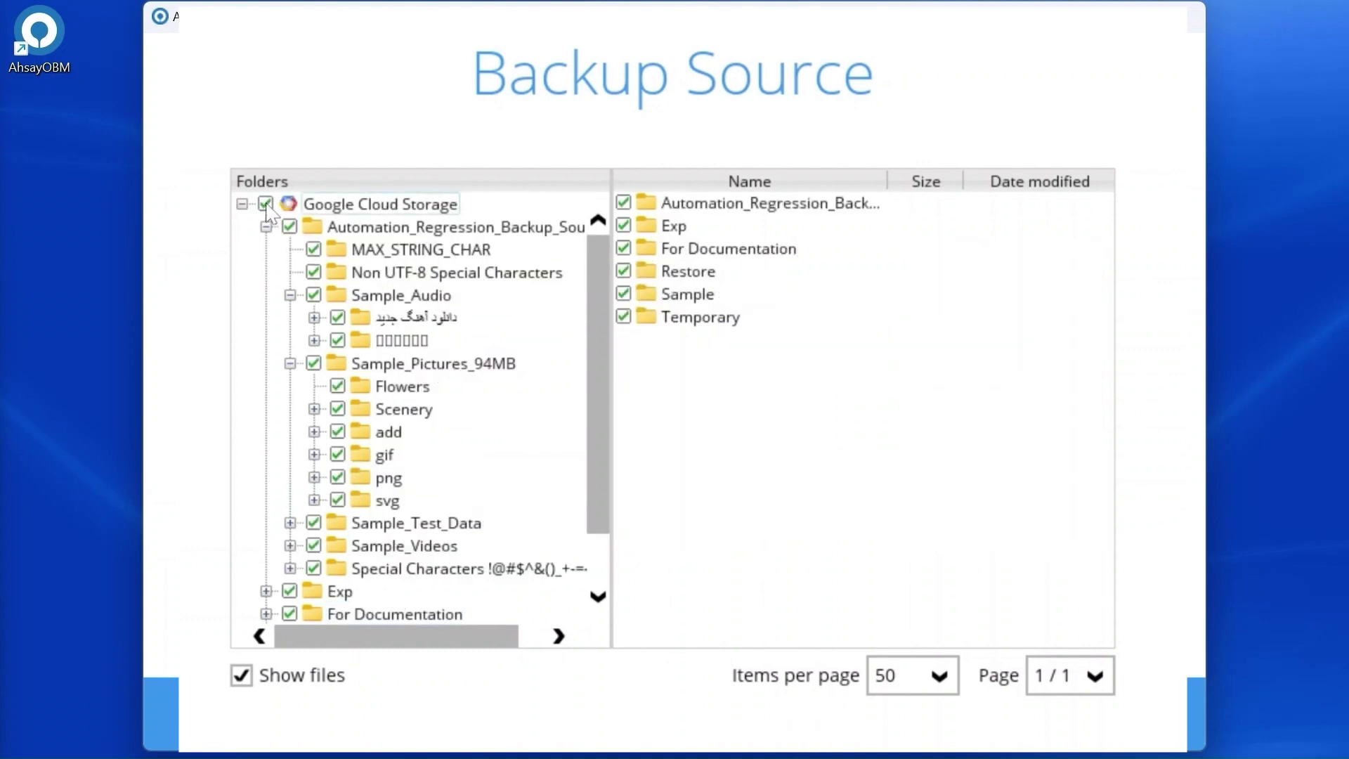
{"action": "scroll", "coordinate": [417, 298], "scroll_direction": "down", "scroll_amount": 3}
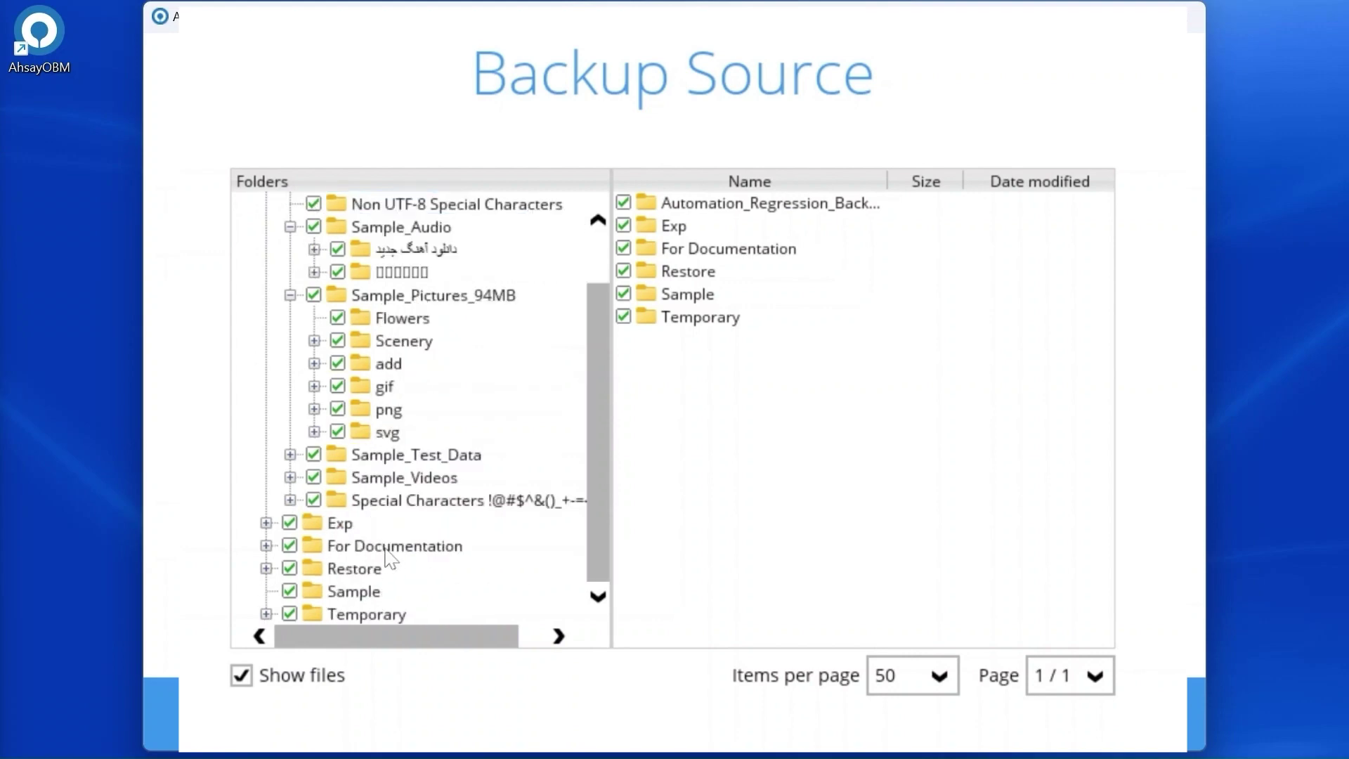
{"action": "scroll", "coordinate": [385, 422], "scroll_direction": "up", "scroll_amount": 3}
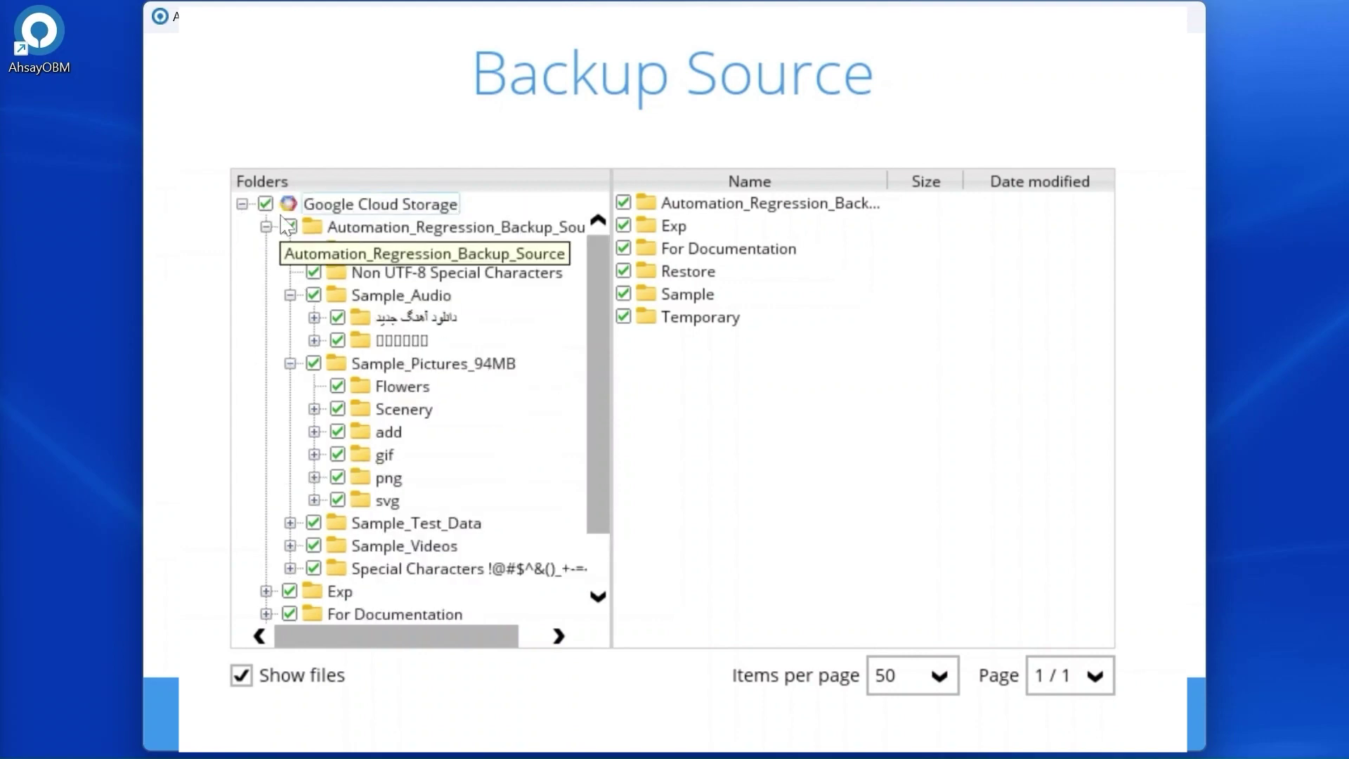
- Untick the whole tree, tick For Documentation, and inspect its GR and RD subfolders
{"action": "left_click", "coordinate": [264, 205]}
{"action": "scroll", "coordinate": [415, 400], "scroll_direction": "down", "scroll_amount": 3}
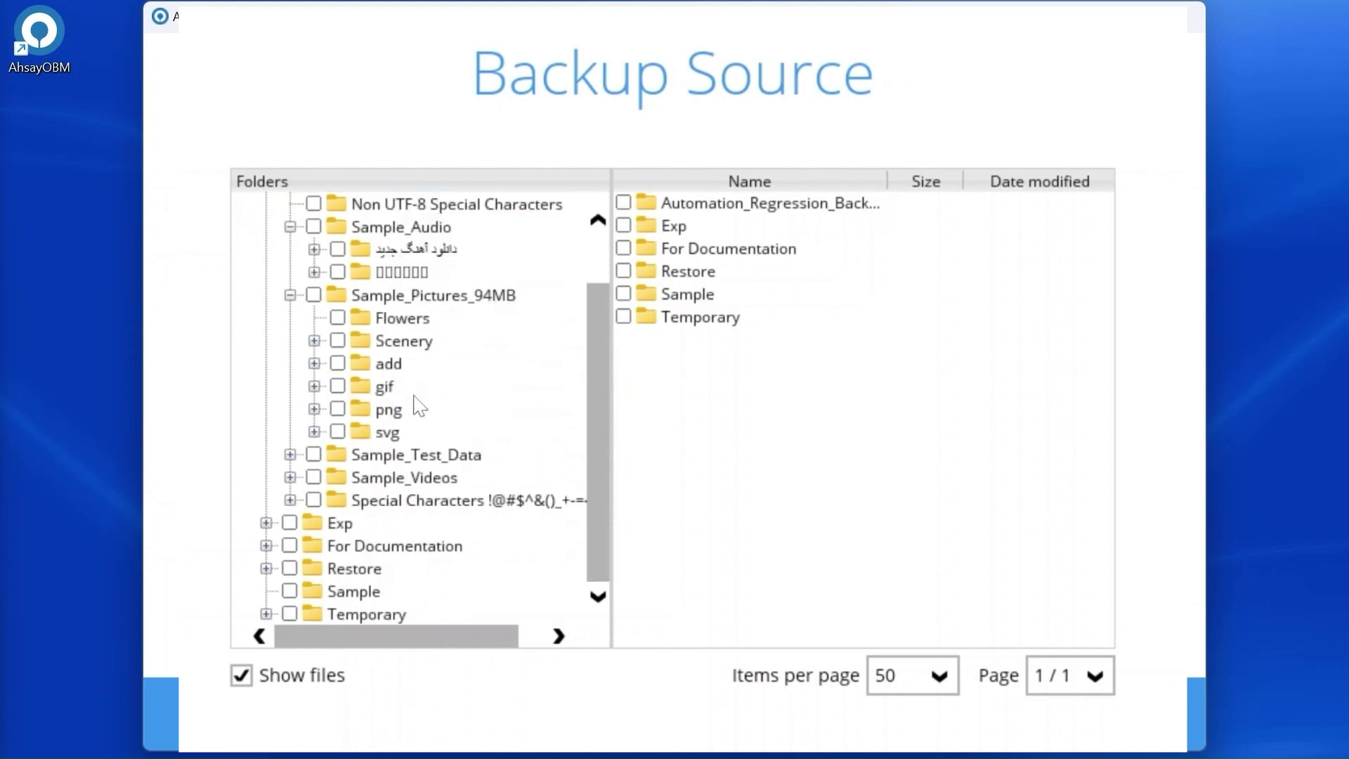
{"action": "left_click", "coordinate": [291, 546]}
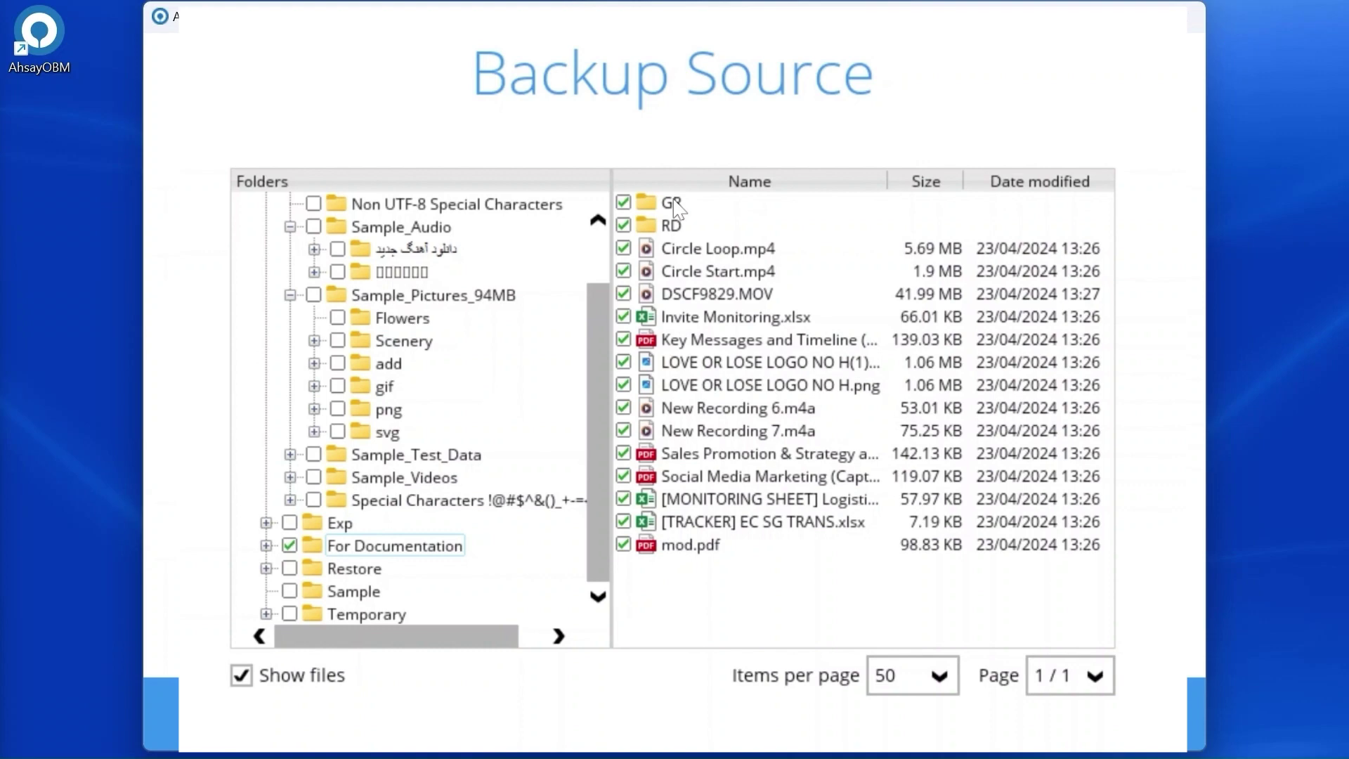
{"action": "left_click", "coordinate": [265, 545]}
{"action": "left_click", "coordinate": [358, 568]}
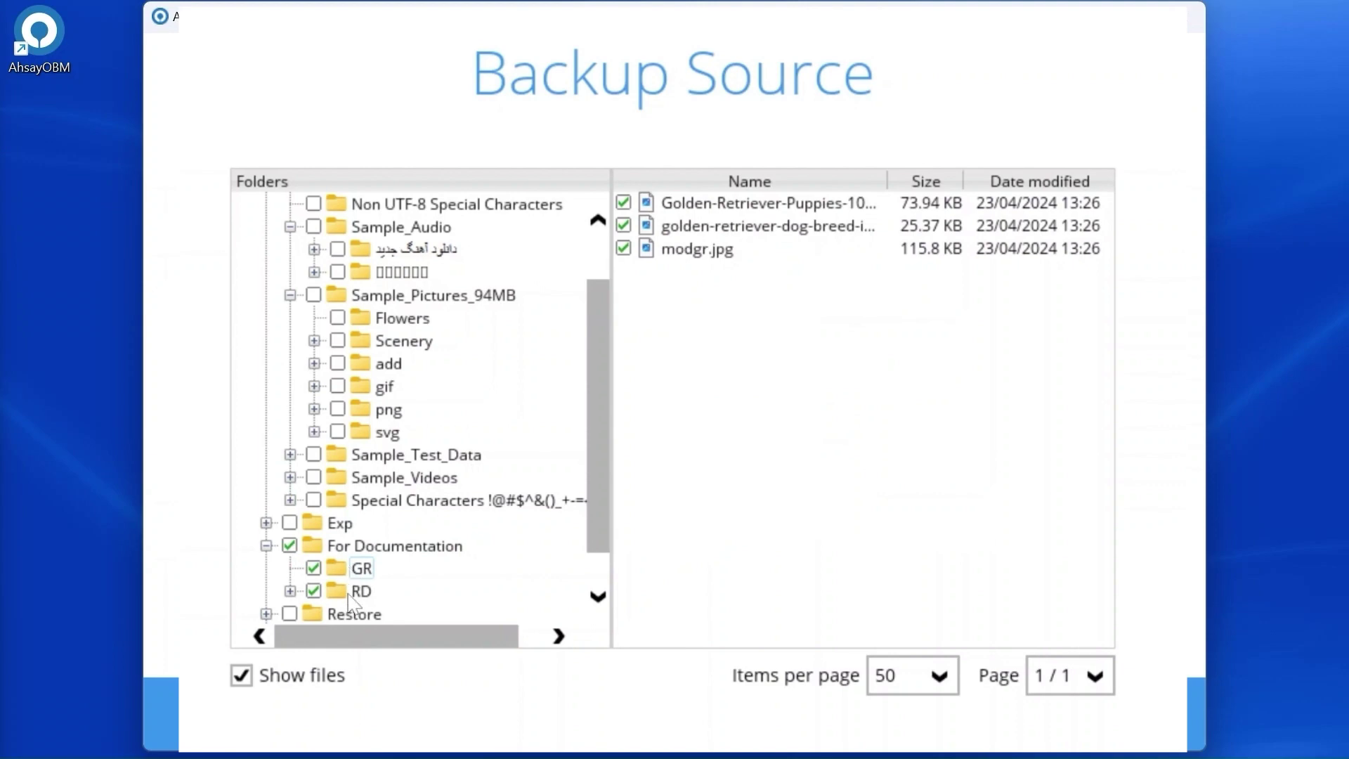
{"action": "left_click", "coordinate": [353, 594]}
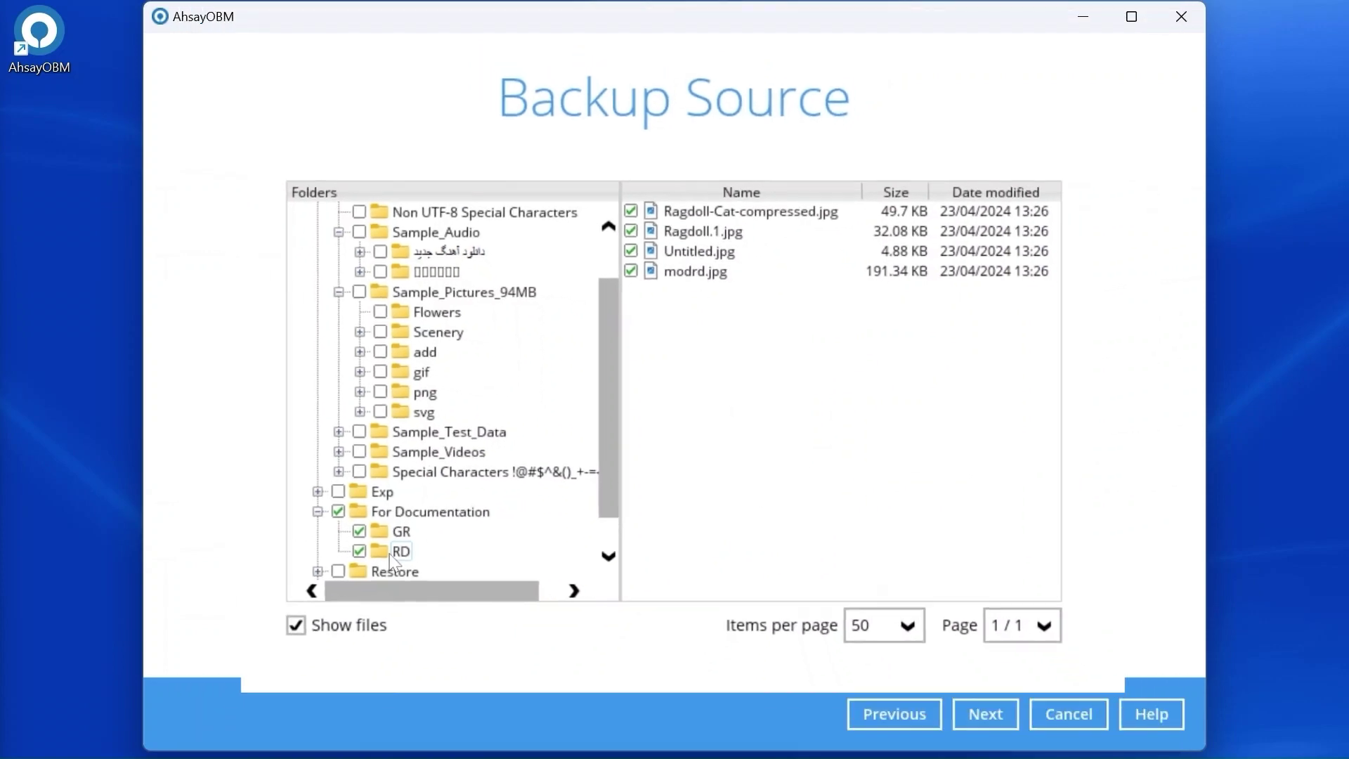
- On the Schedule page, turn 'Run scheduled backup' on and begin a new schedule
{"action": "left_click", "coordinate": [997, 713]}
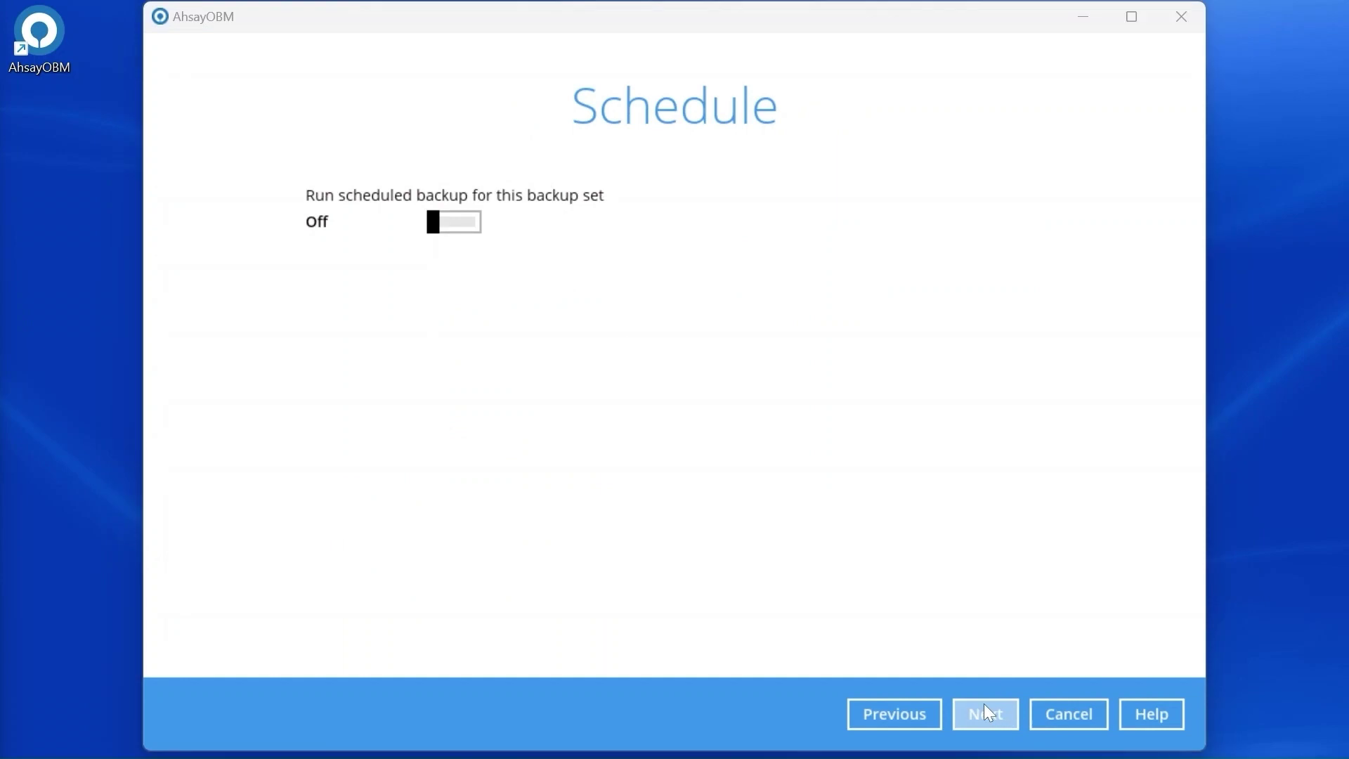
{"action": "left_click", "coordinate": [447, 223]}
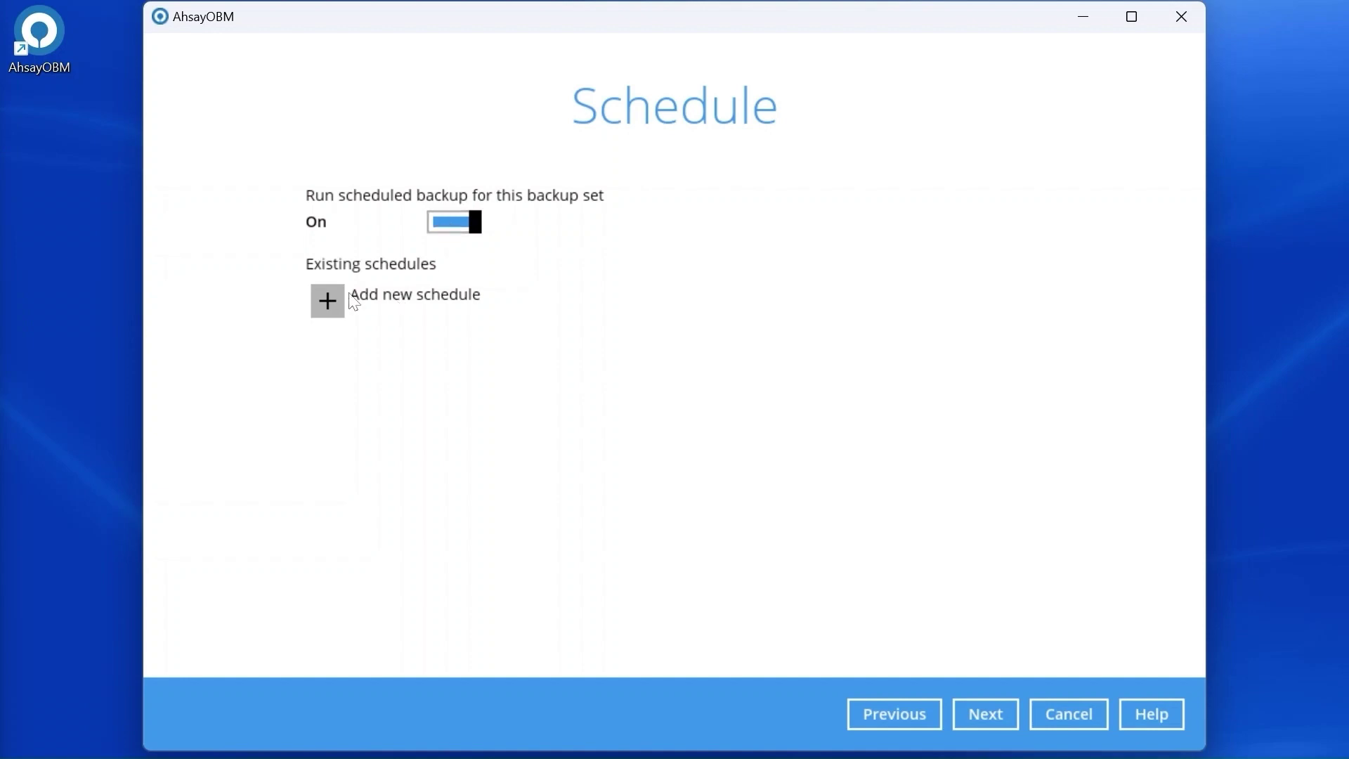
{"action": "left_click", "coordinate": [328, 298]}
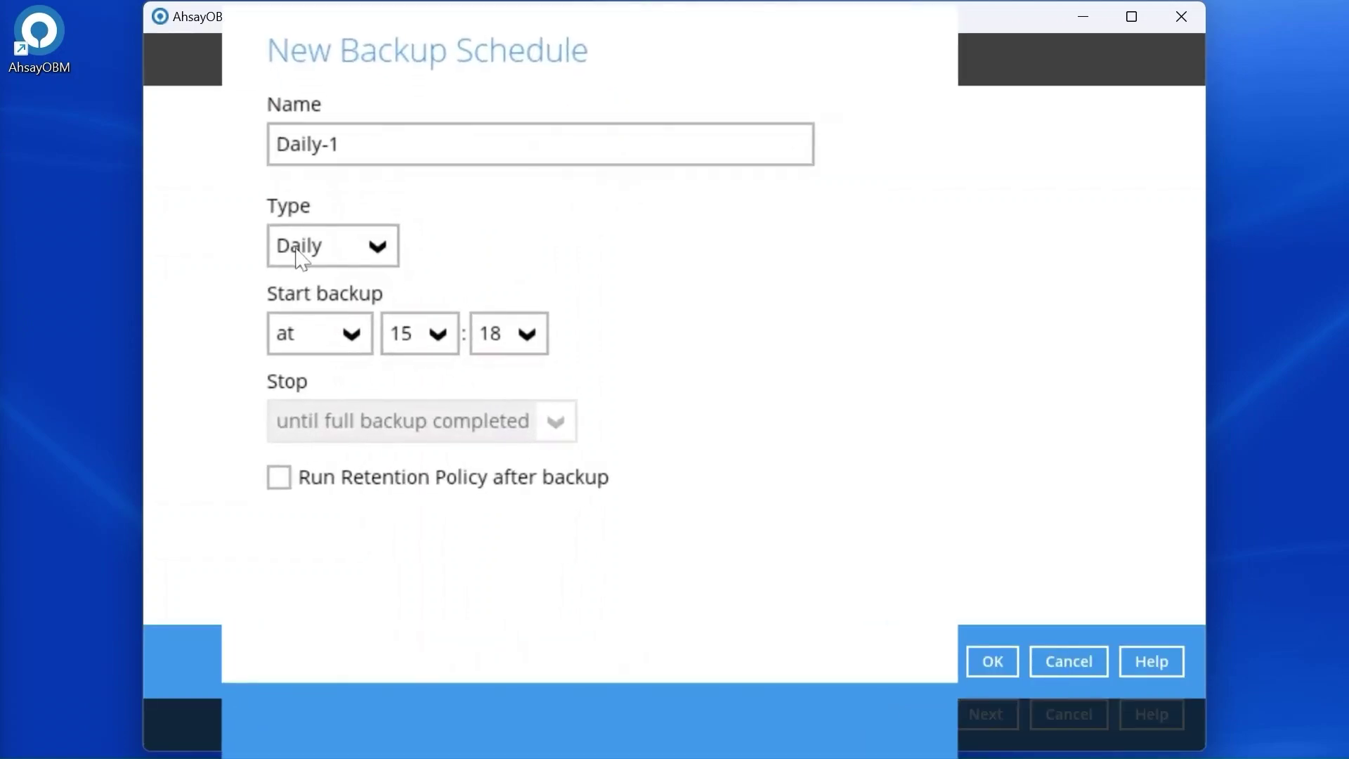
- Name the schedule 'Daily backup at 18:00', keep type Daily, and set start time 18:00
{"action": "left_click_drag", "start_coordinate": [340, 145], "coordinate": [253, 149]}
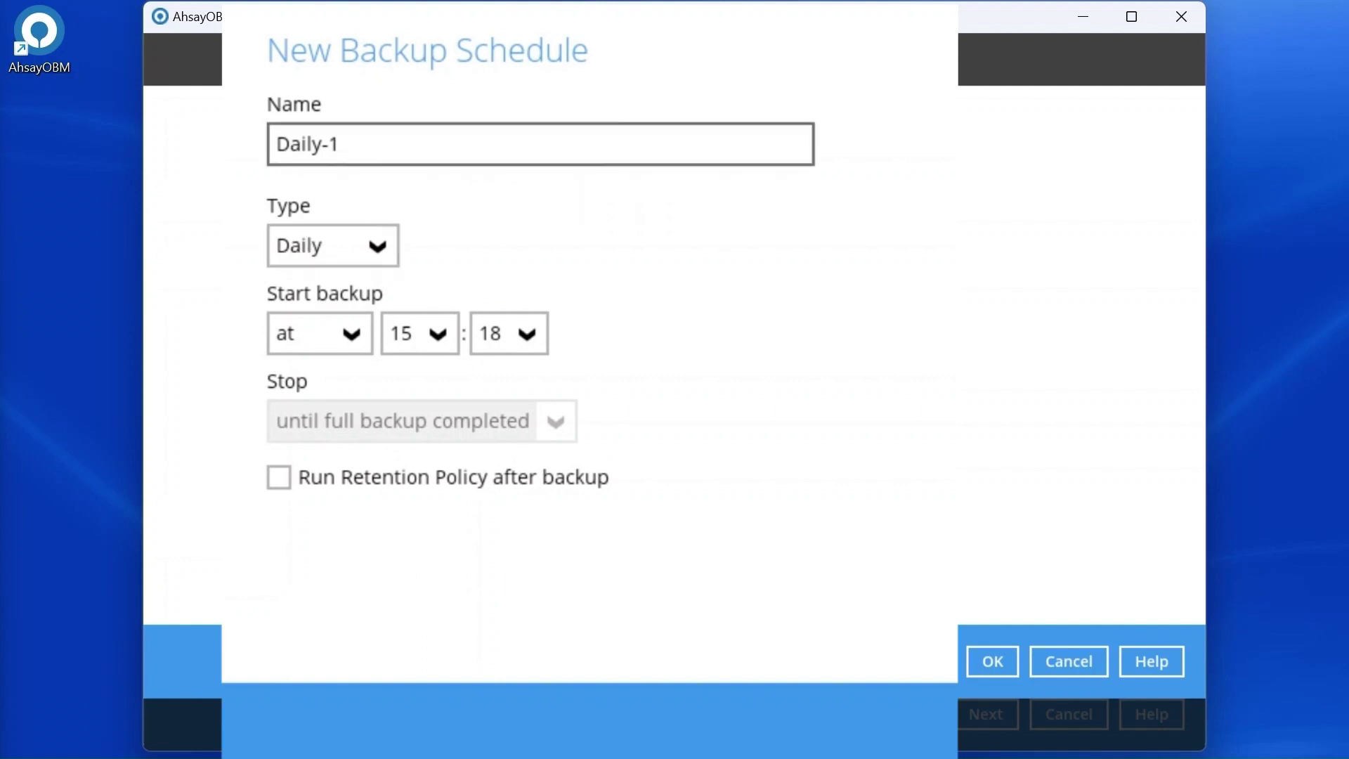
{"action": "type", "text": "Daily backup at"}
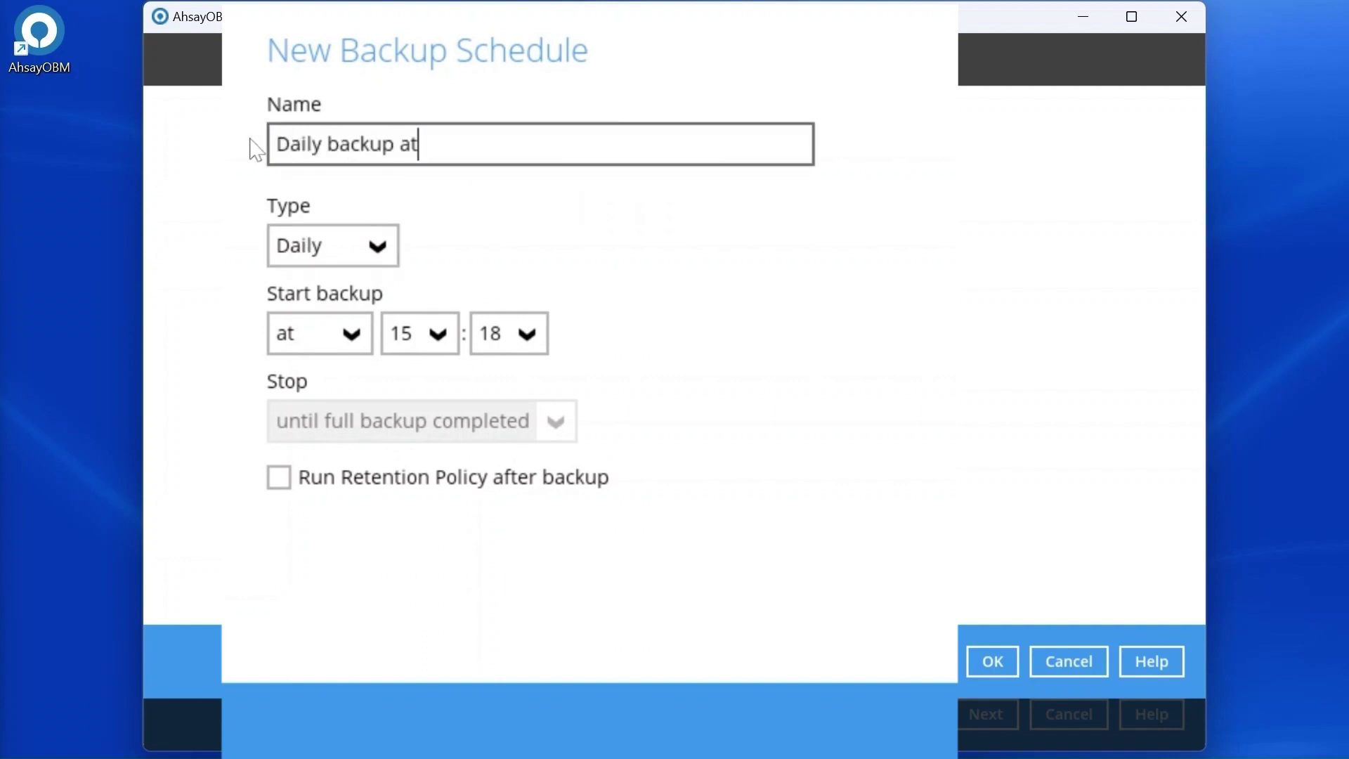
{"action": "type", "text": " 18:00"}
{"action": "left_click", "coordinate": [364, 247]}
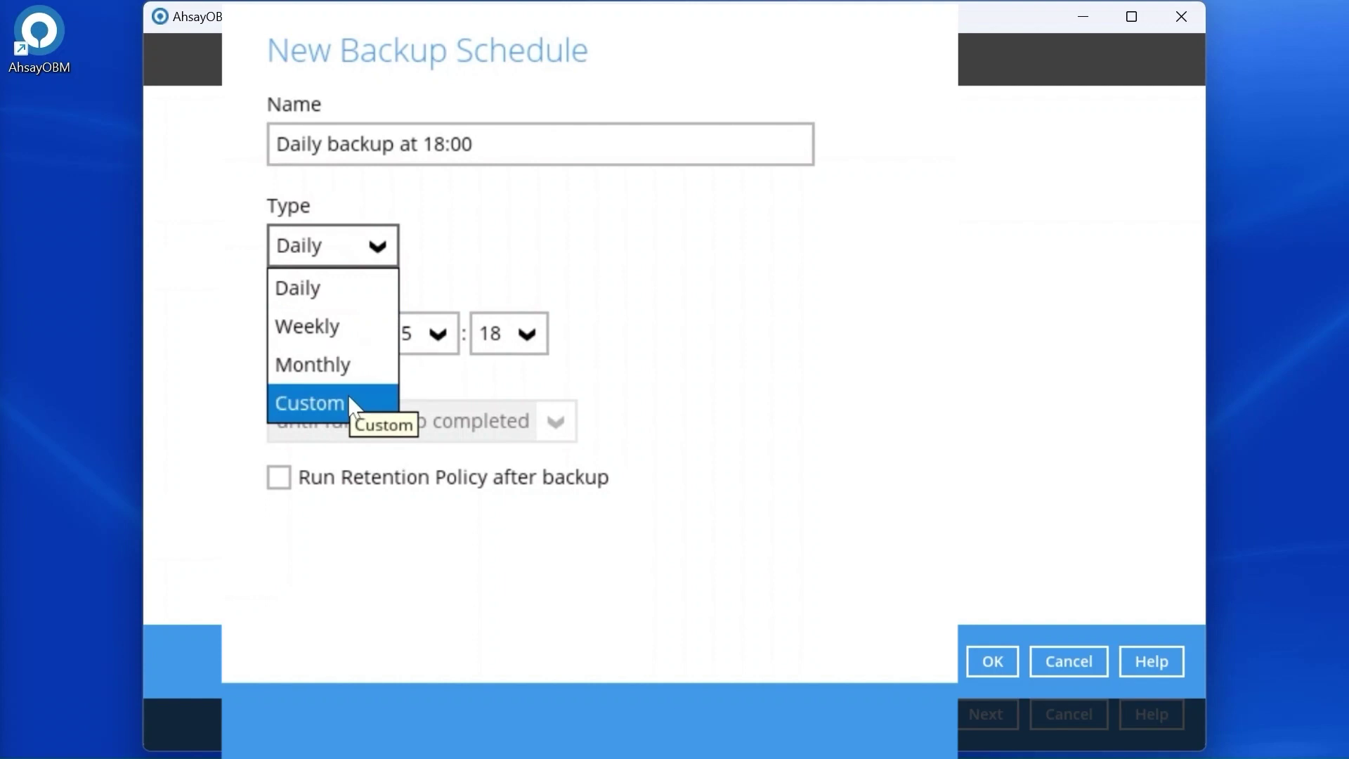
{"action": "left_click", "coordinate": [330, 293]}
{"action": "left_click", "coordinate": [421, 343]}
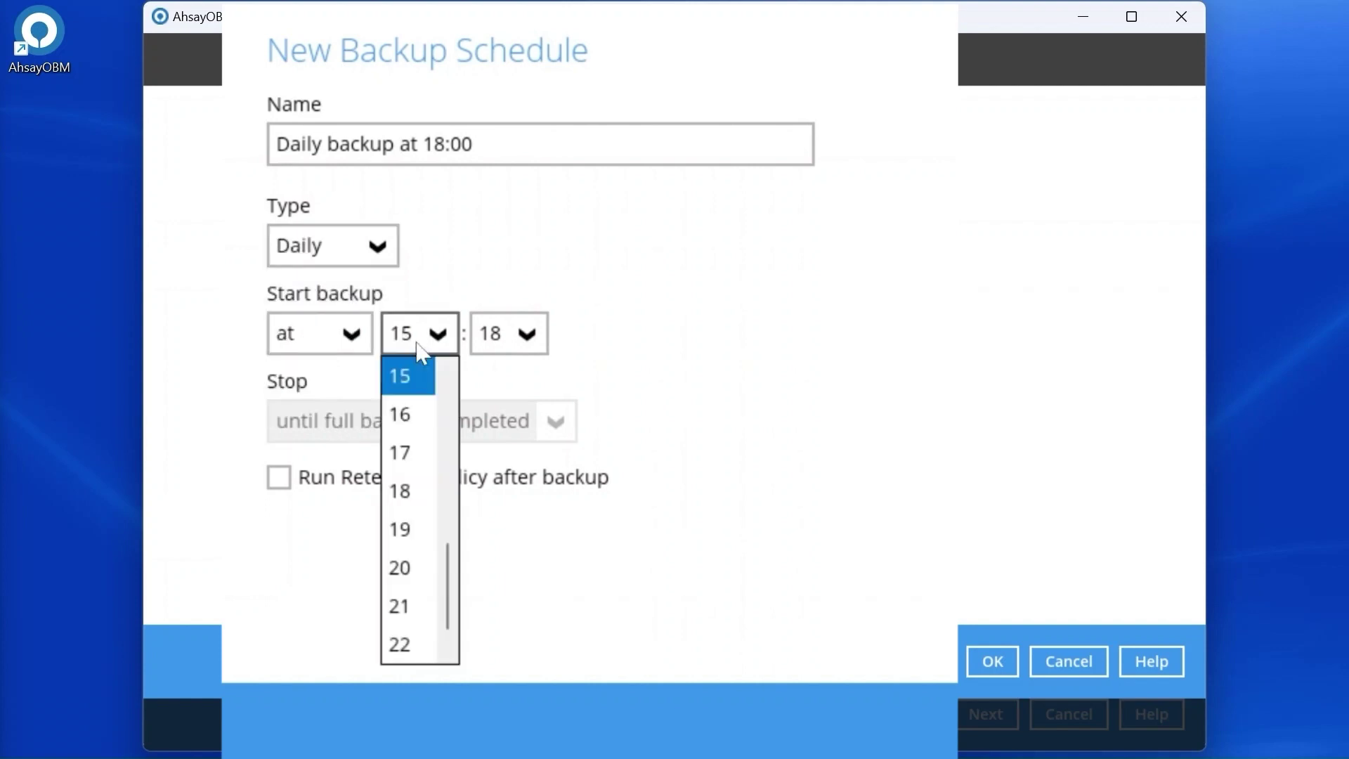
{"action": "left_click", "coordinate": [398, 490]}
{"action": "left_click", "coordinate": [528, 337]}
{"action": "scroll", "coordinate": [496, 421], "scroll_direction": "up", "scroll_amount": 6}
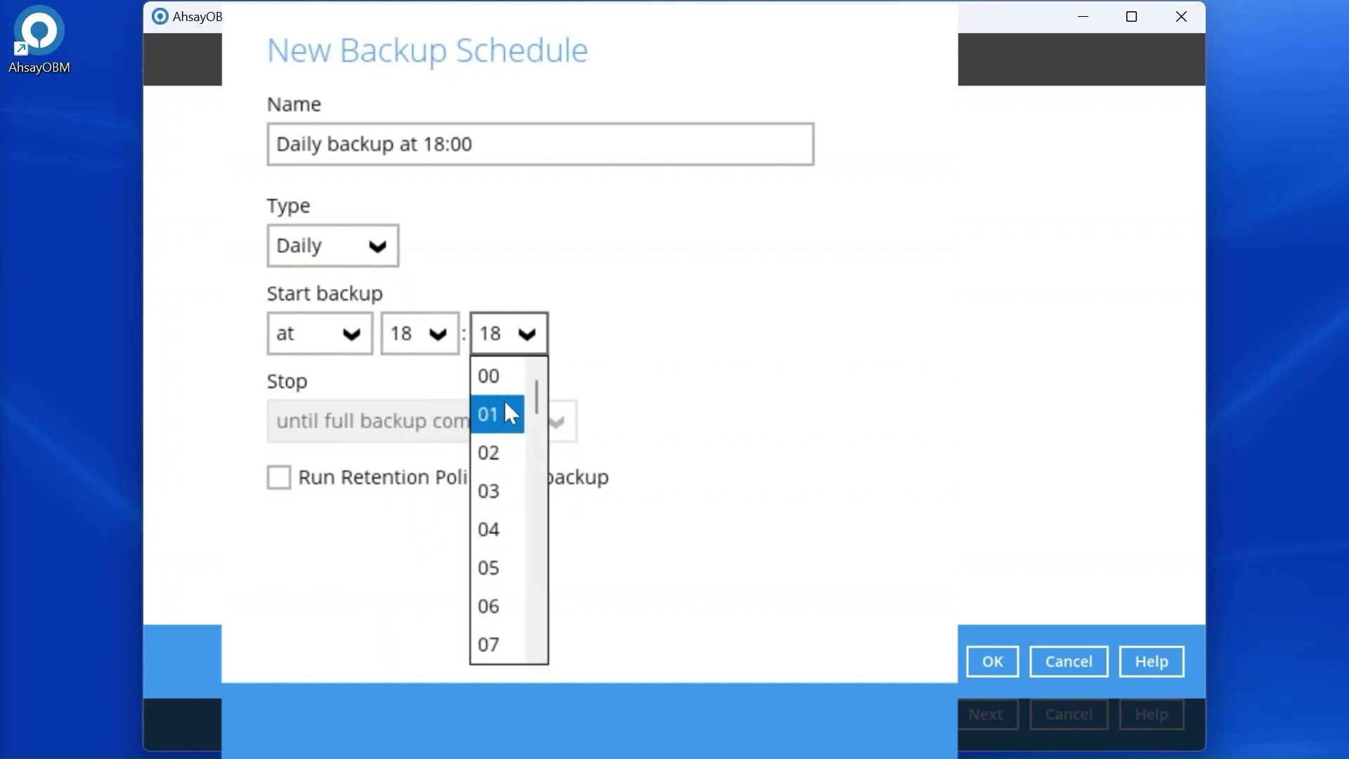
{"action": "left_click", "coordinate": [506, 378]}
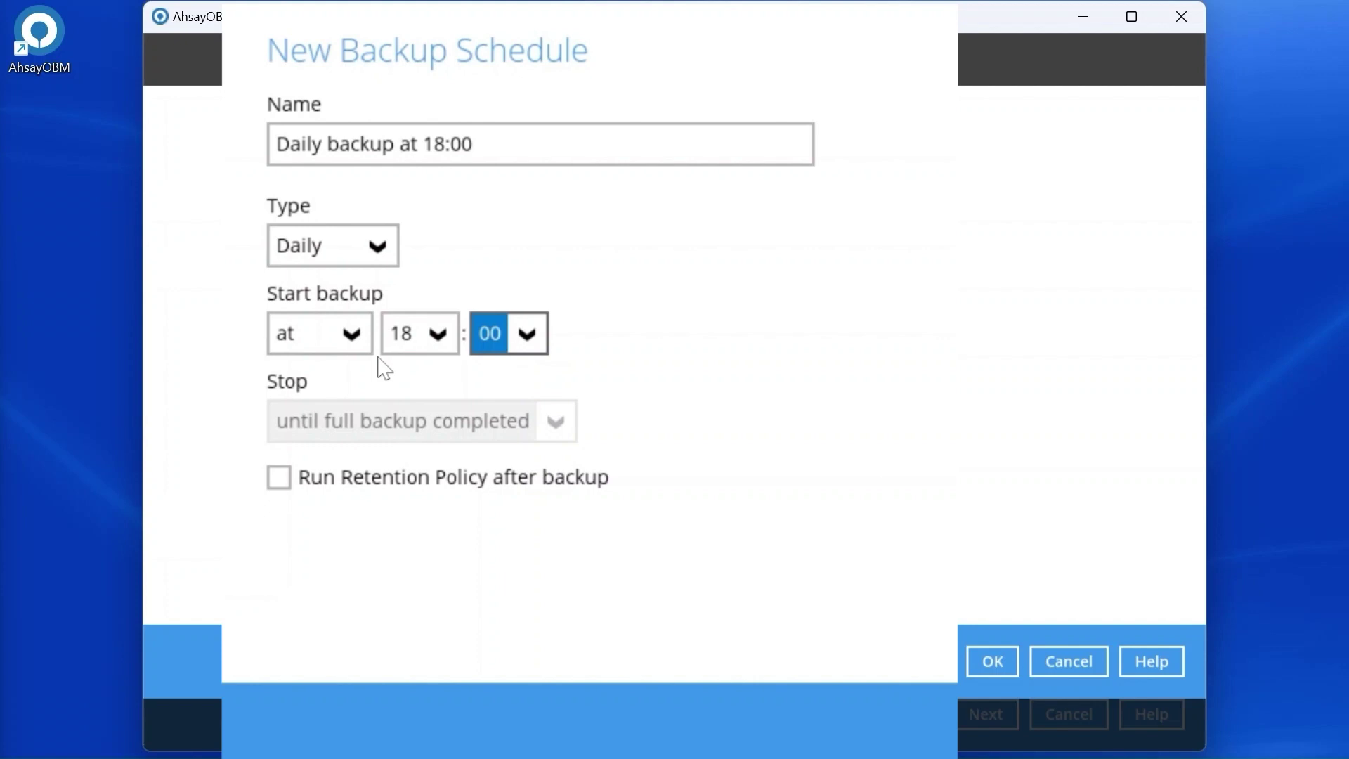
- Switch the start mode to 'every' and browse the interval list without changing it
{"action": "left_click", "coordinate": [347, 348]}
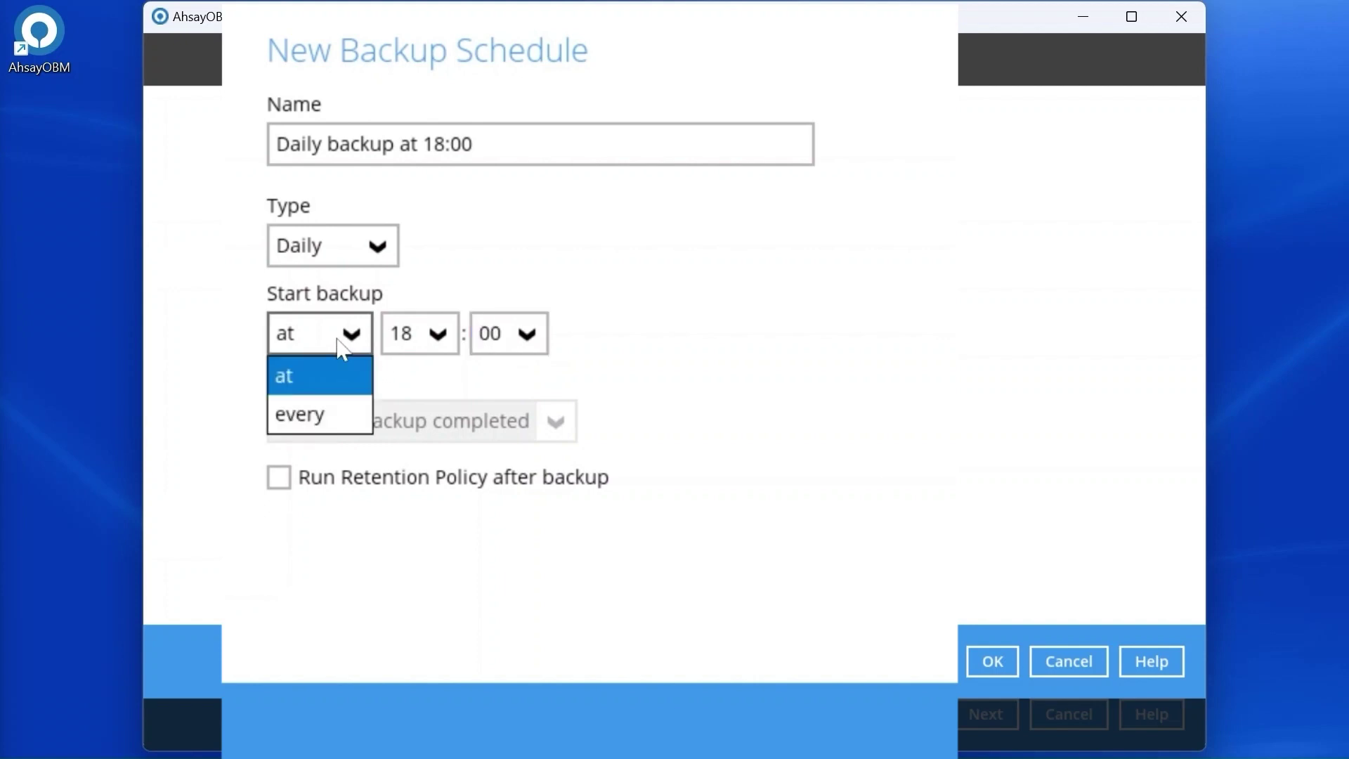
{"action": "left_click", "coordinate": [340, 425]}
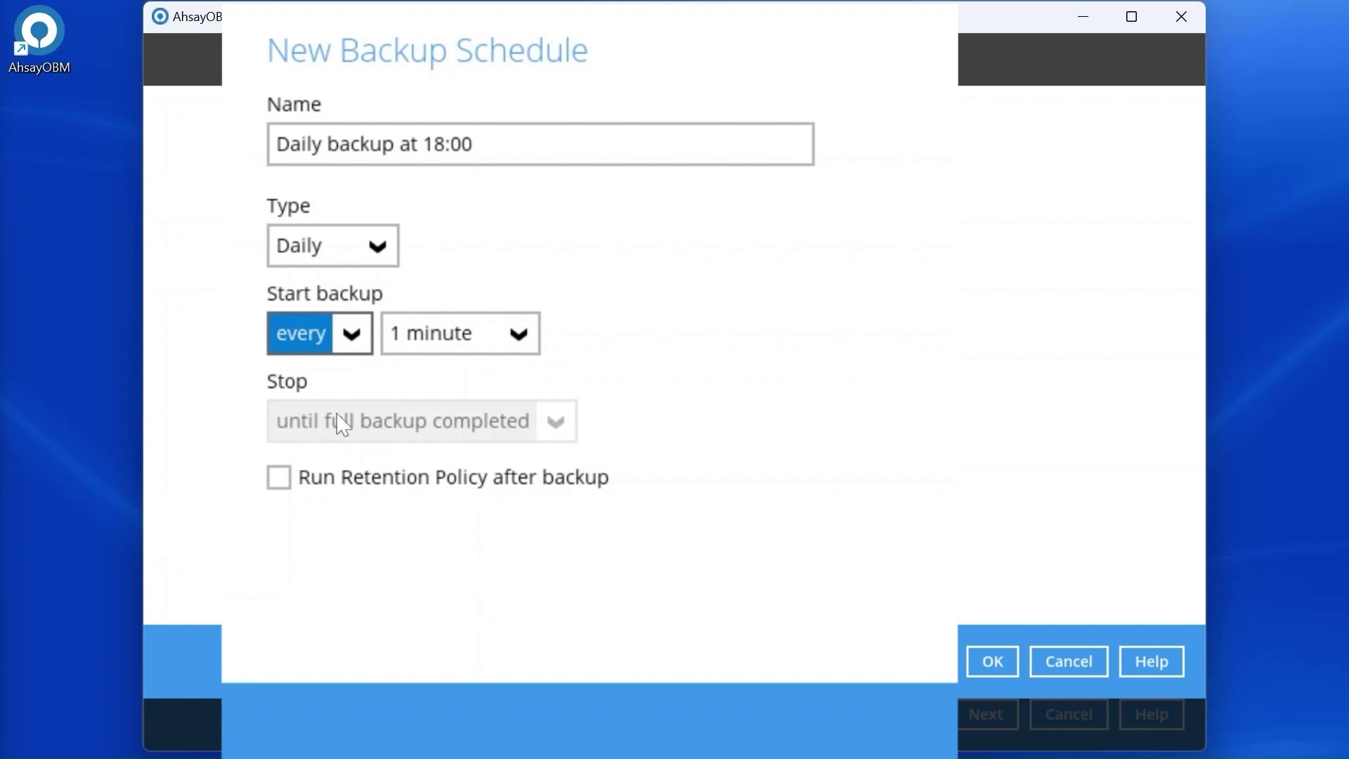
{"action": "left_click", "coordinate": [497, 335]}
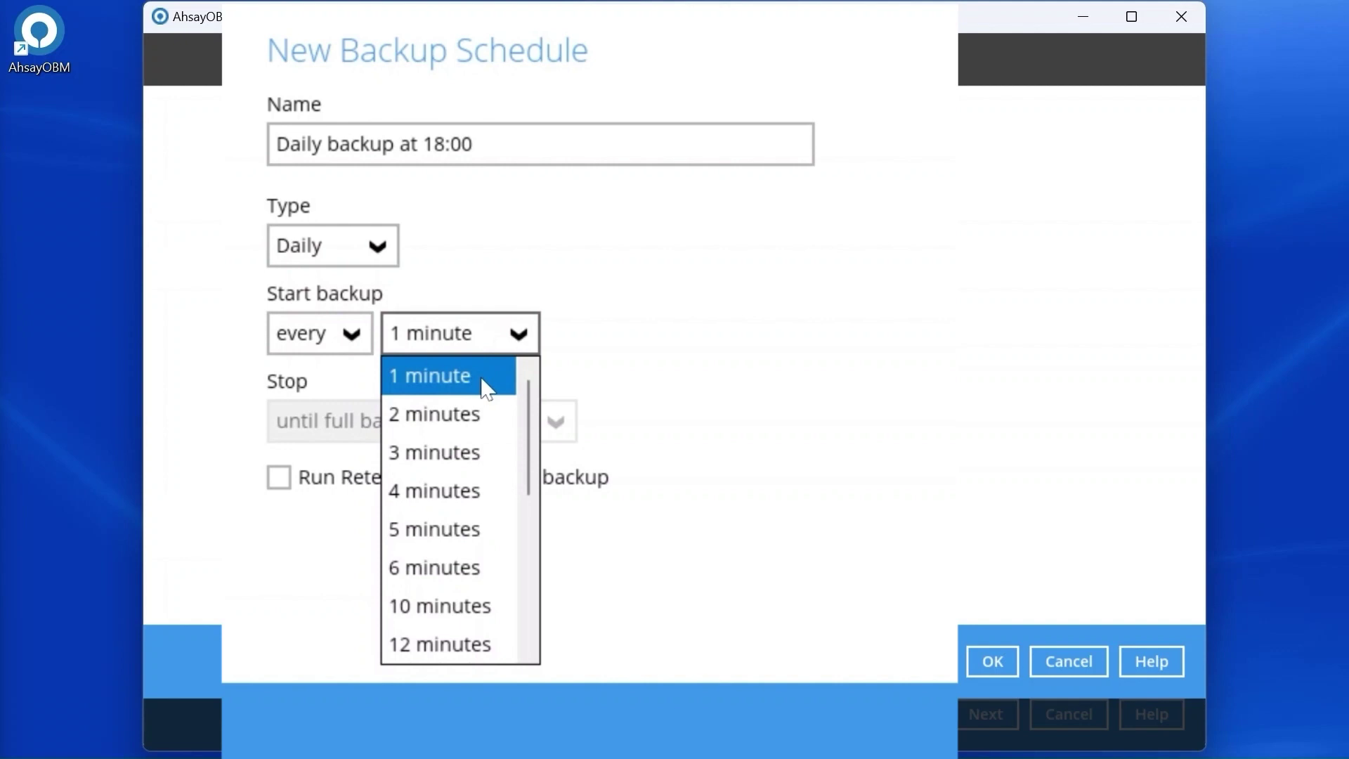
{"action": "scroll", "coordinate": [437, 548], "scroll_direction": "down", "scroll_amount": 4}
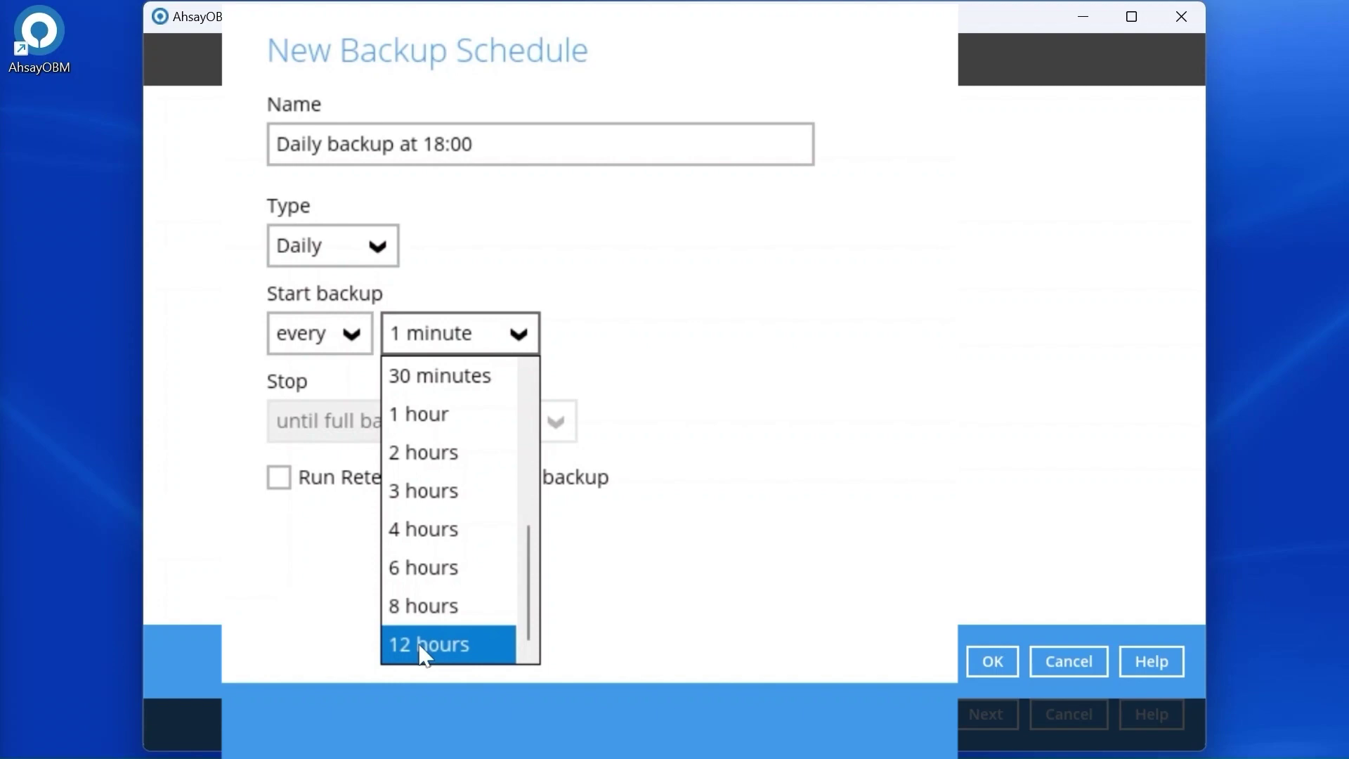
{"action": "left_click", "coordinate": [847, 407]}
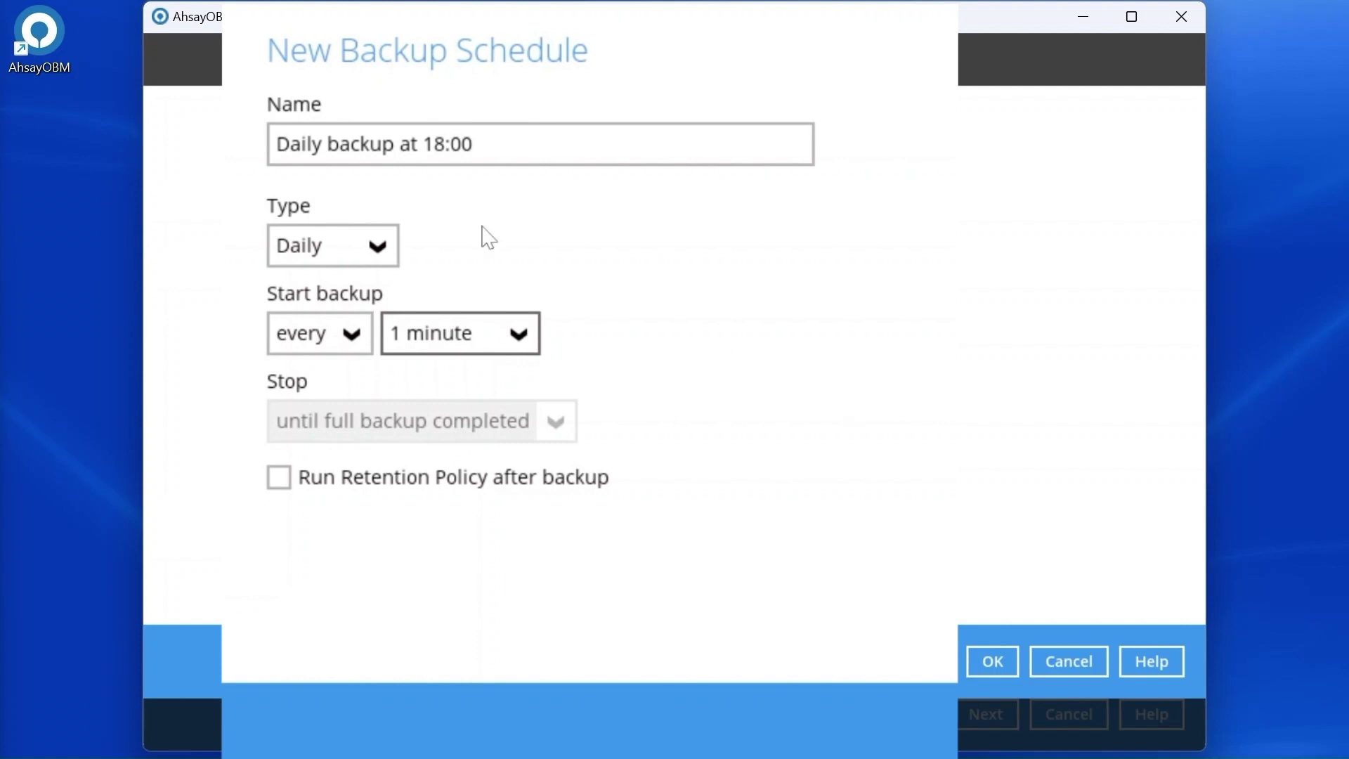
- Restore start at 18:00, stop 'until full backup completed', and enable Run Retention Policy
{"action": "left_click", "coordinate": [322, 337]}
{"action": "left_click", "coordinate": [331, 386]}
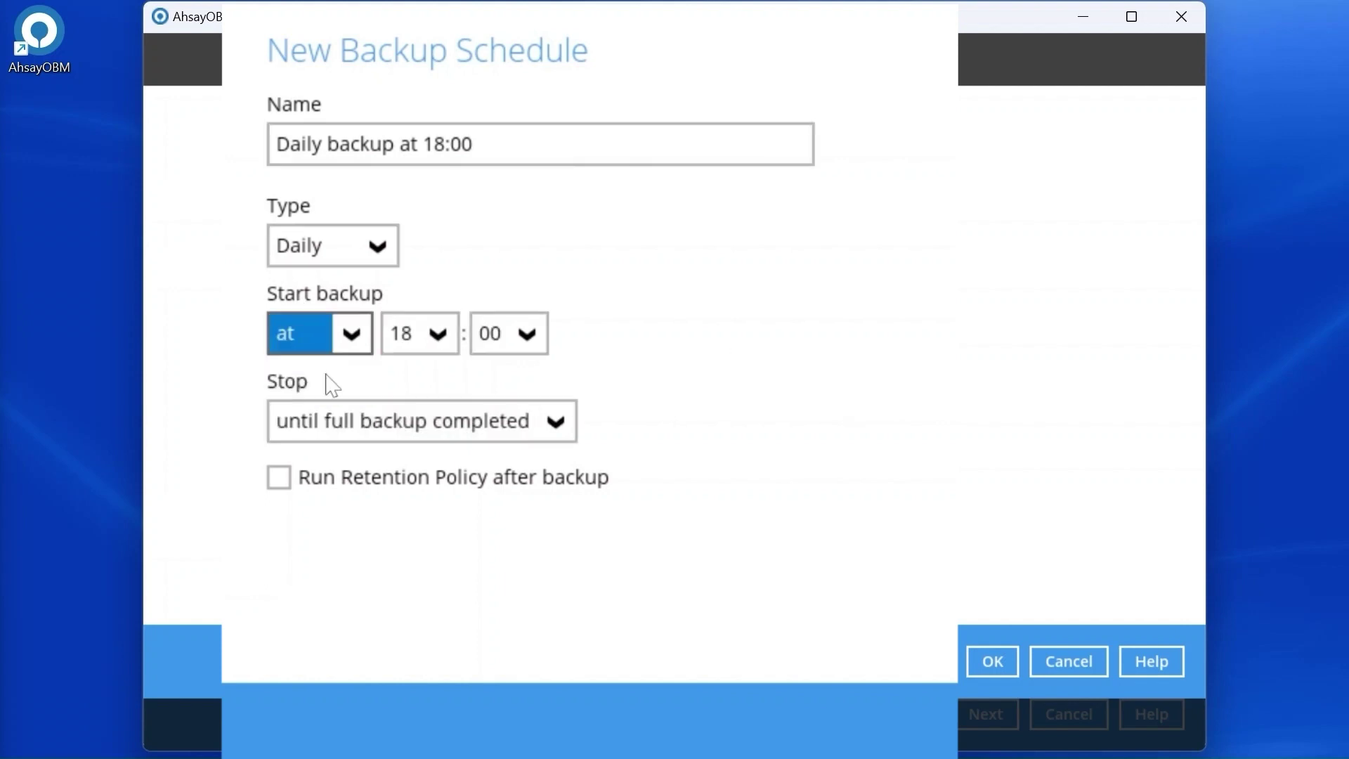
{"action": "left_click", "coordinate": [402, 422]}
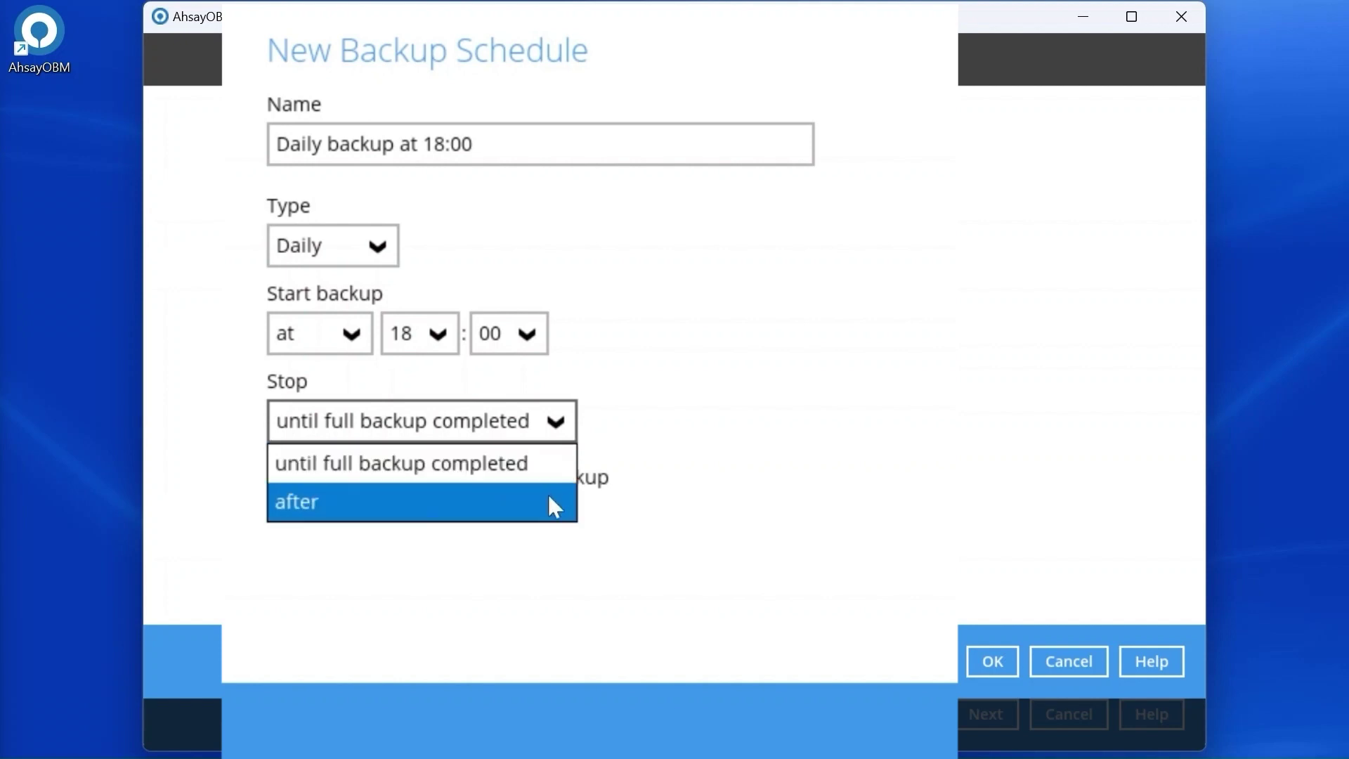
{"action": "left_click", "coordinate": [548, 496]}
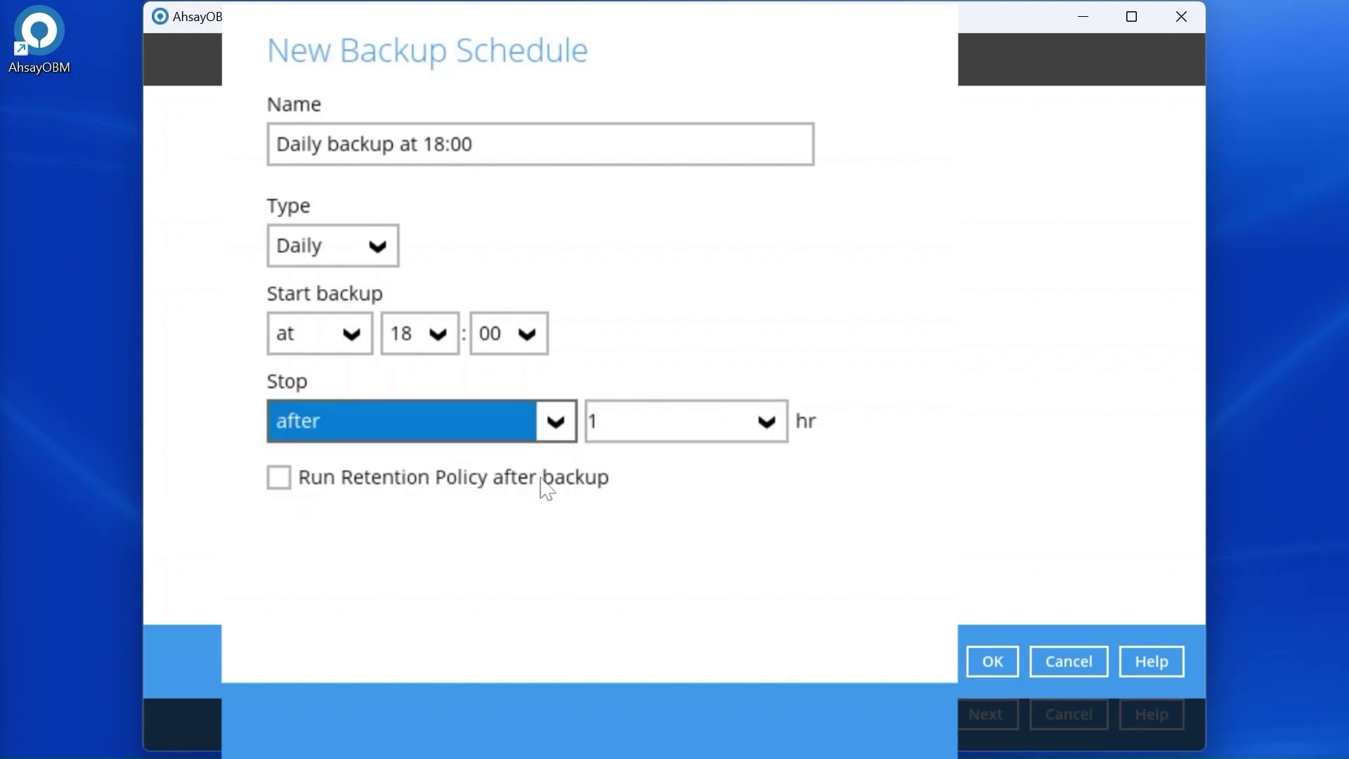
{"action": "left_click", "coordinate": [766, 423]}
{"action": "scroll", "coordinate": [730, 506], "scroll_direction": "down", "scroll_amount": 5}
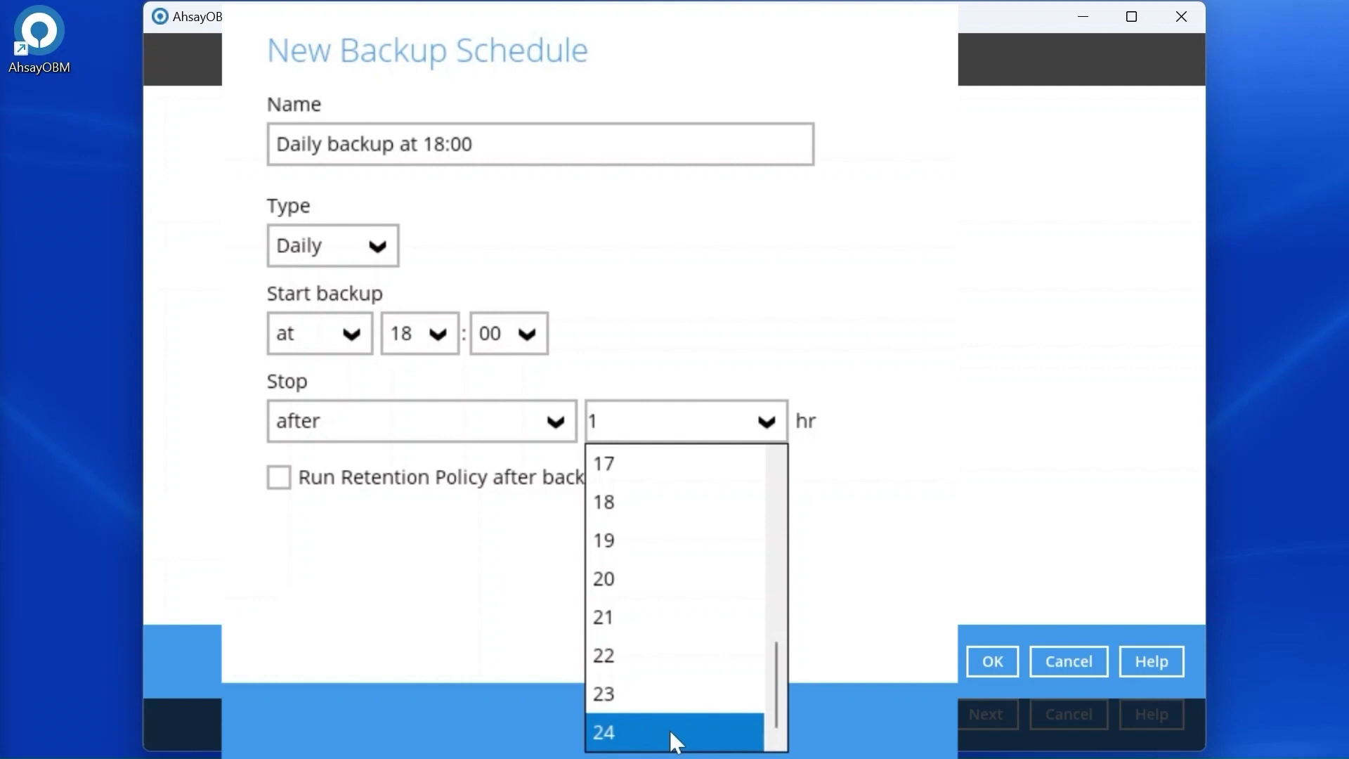
{"action": "left_click", "coordinate": [492, 420]}
{"action": "left_click", "coordinate": [486, 469]}
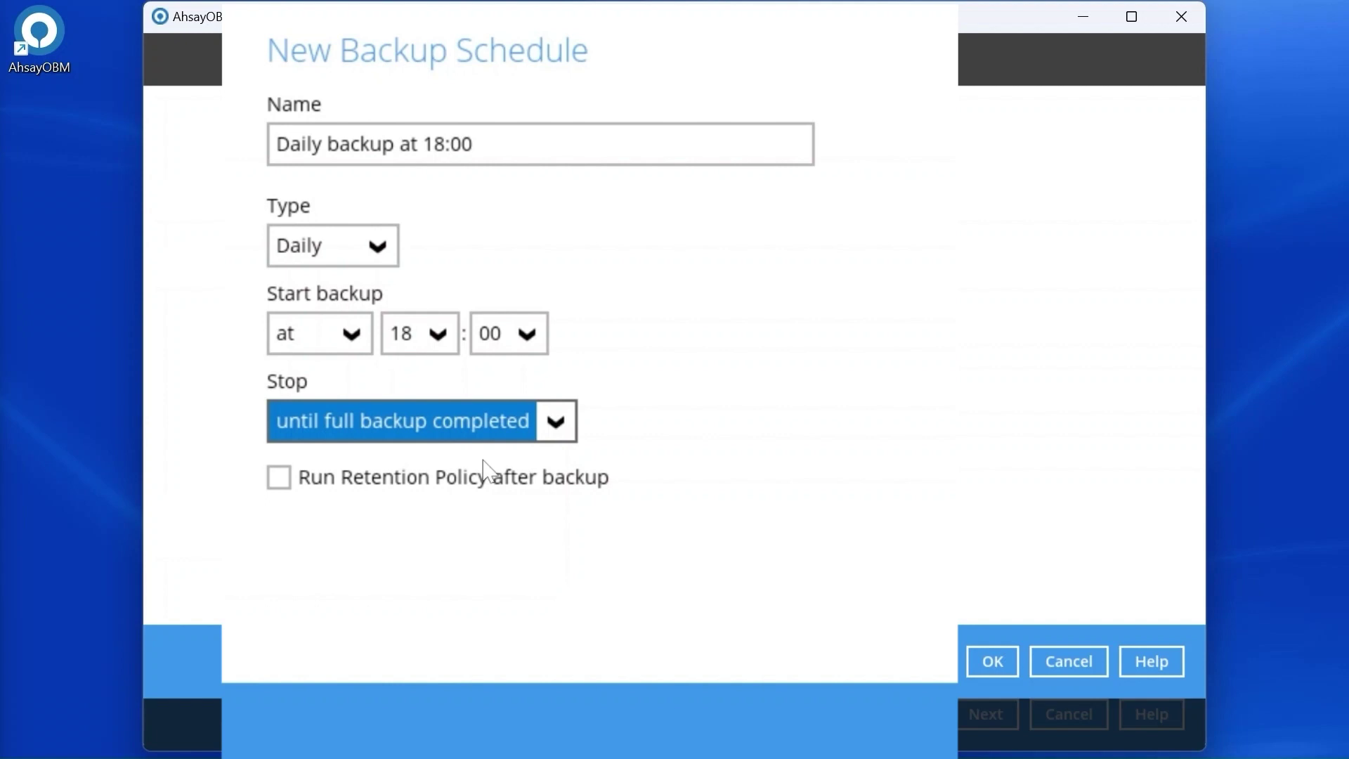
{"action": "left_click", "coordinate": [291, 481]}
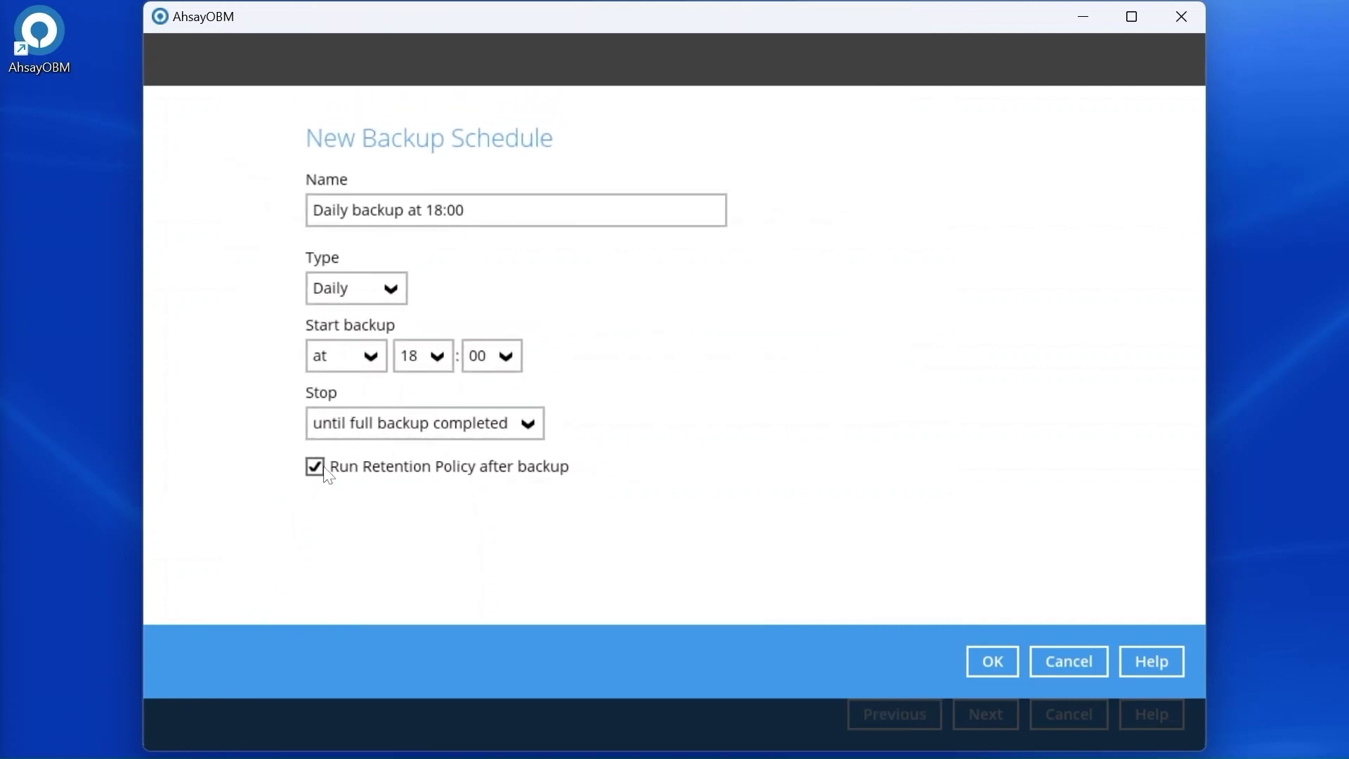
- Keep the 18:00 schedule and set Destination backup mode to Concurrent with Unlimited destinations
{"action": "left_click", "coordinate": [998, 660]}
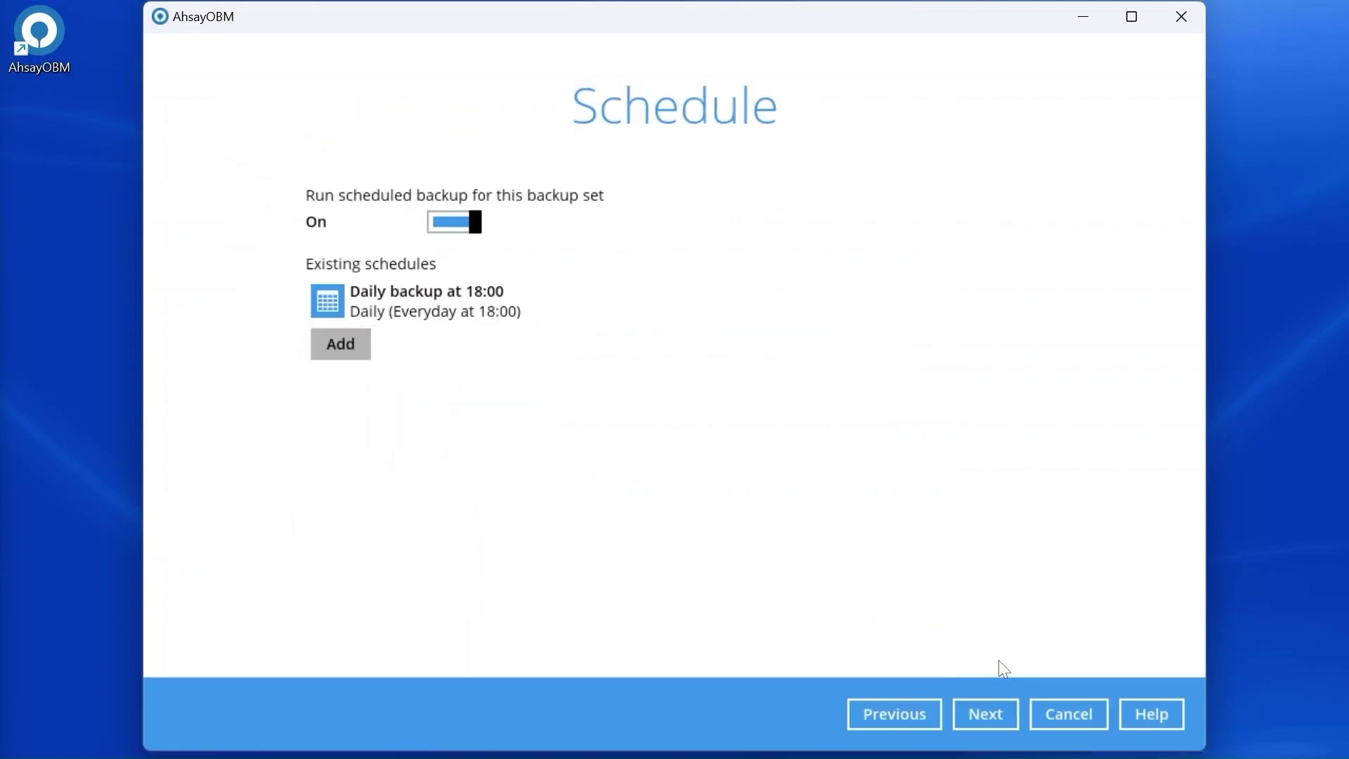
{"action": "left_click", "coordinate": [978, 721]}
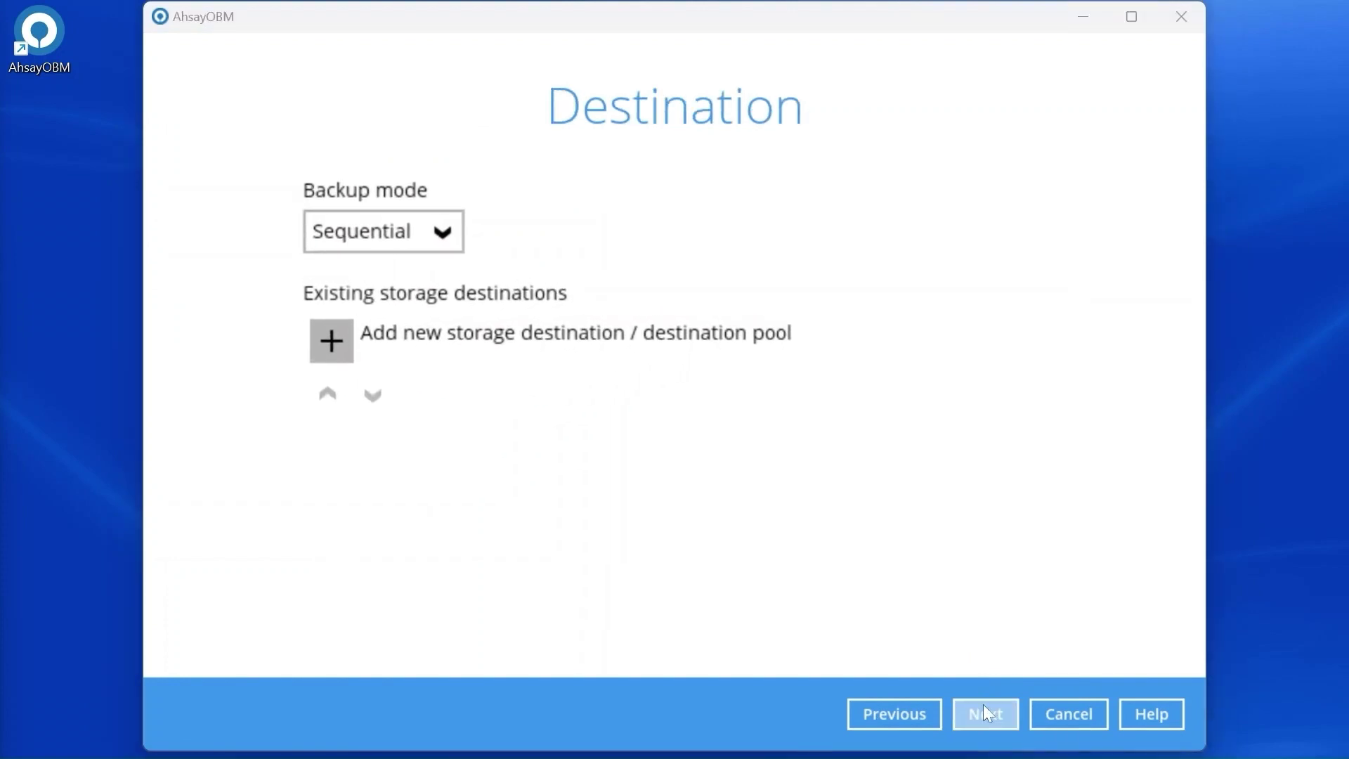
{"action": "left_click", "coordinate": [447, 242]}
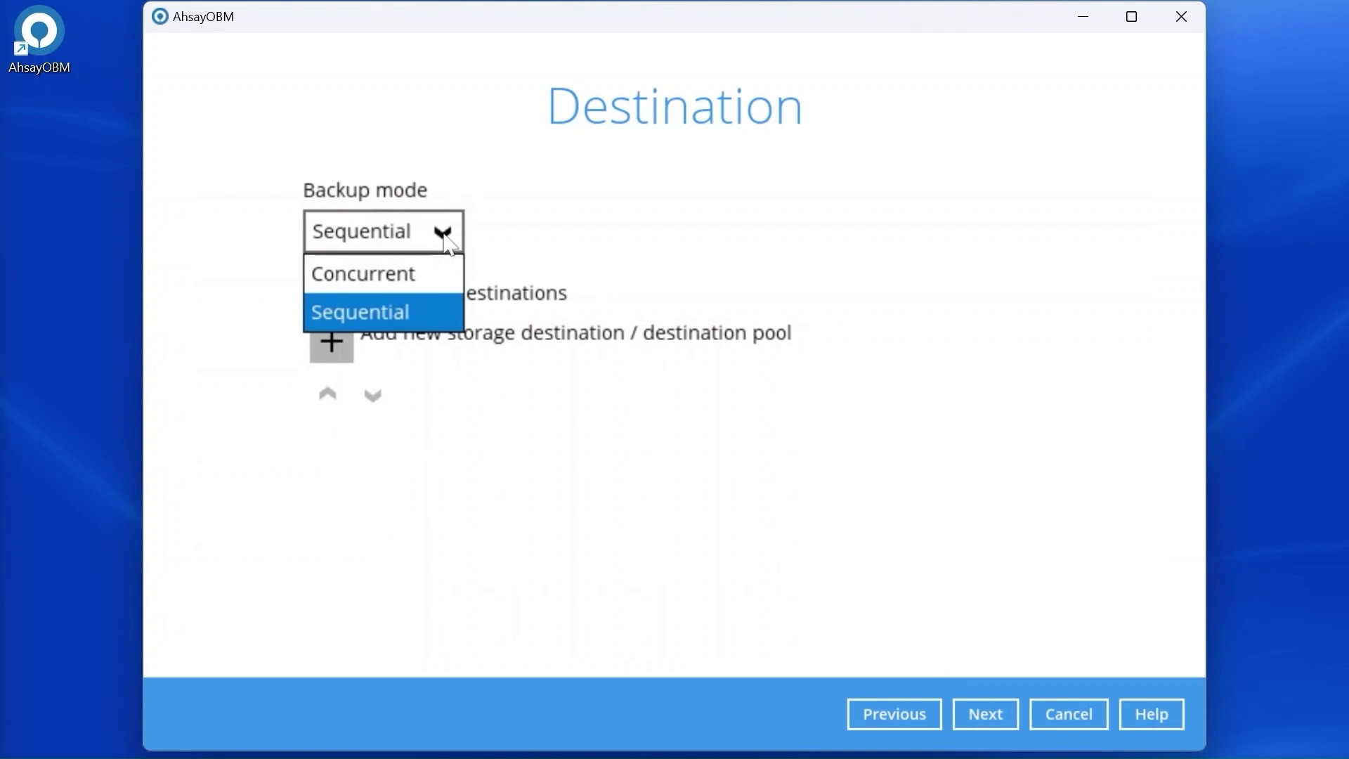
{"action": "left_click", "coordinate": [427, 278]}
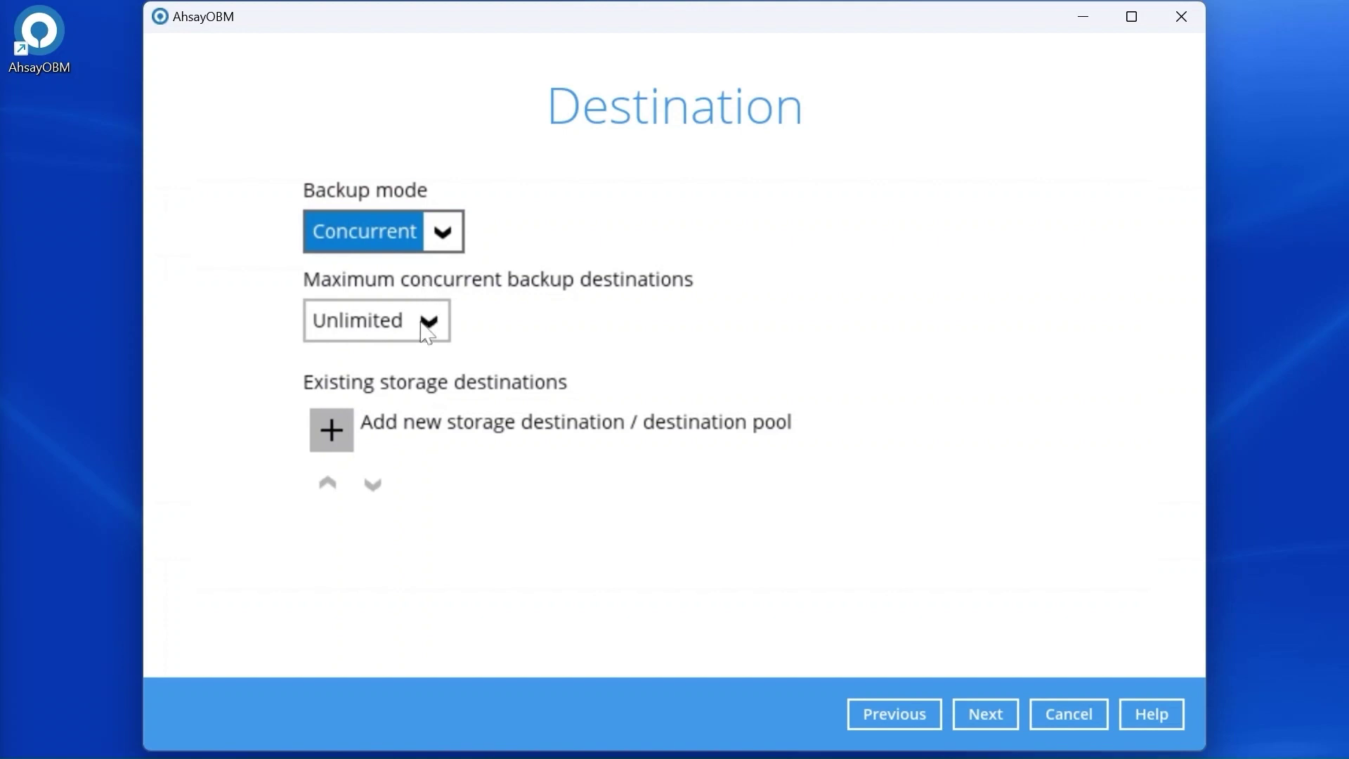
{"action": "left_click", "coordinate": [423, 325]}
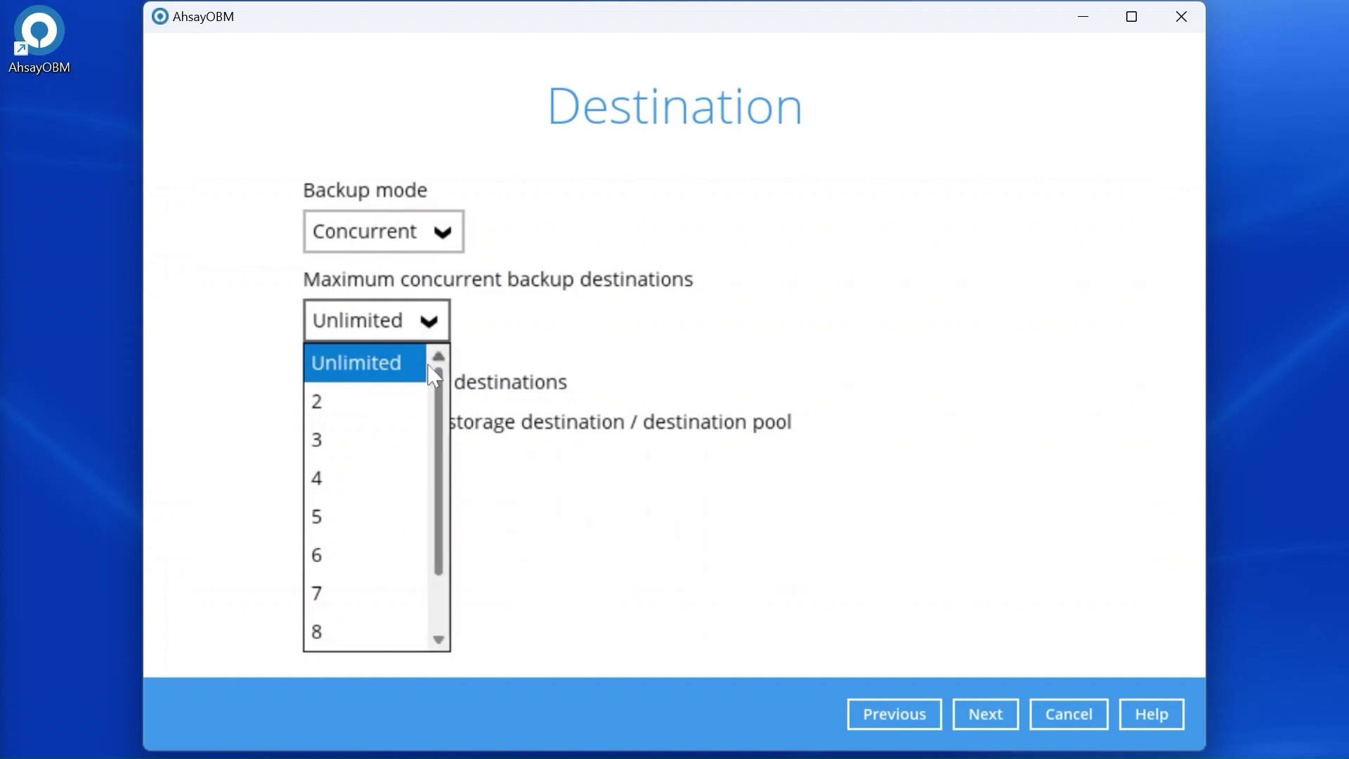
{"action": "left_click", "coordinate": [624, 321]}
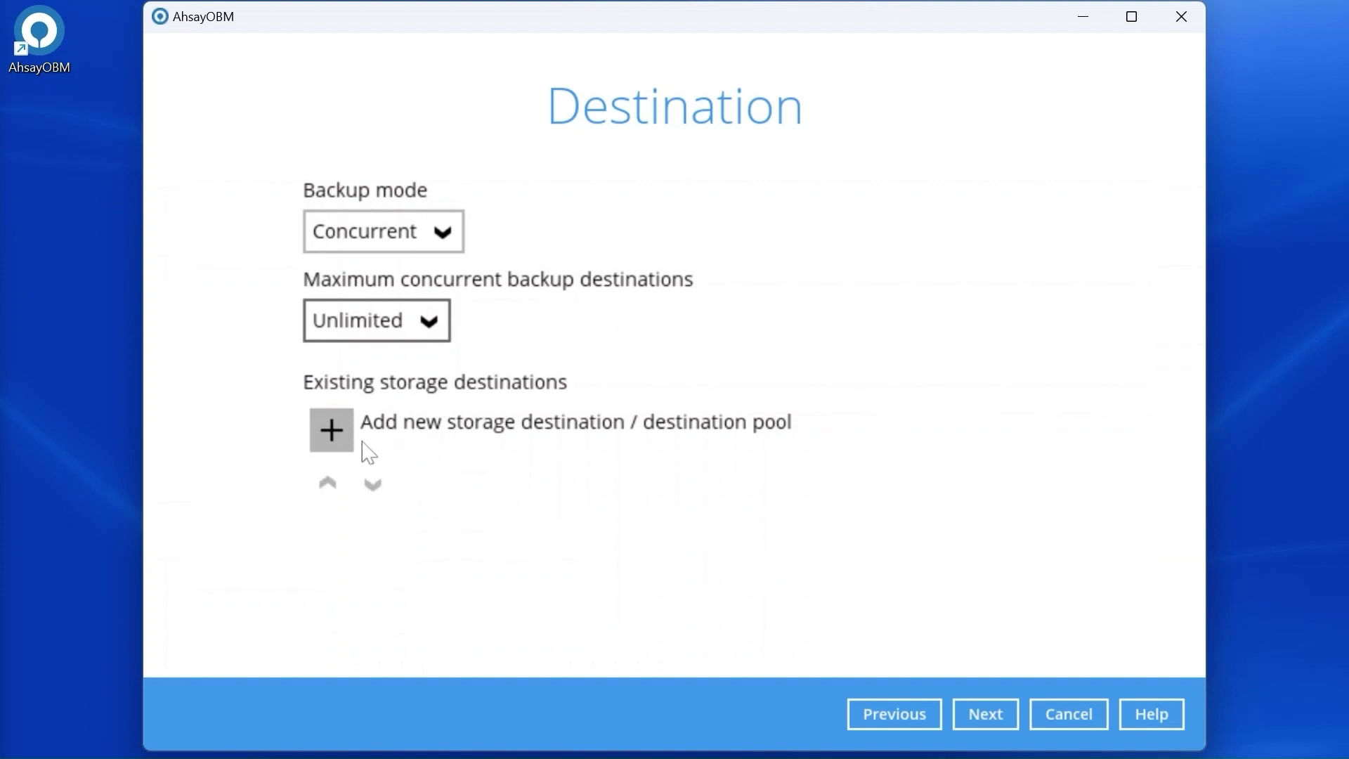
- Add Ahsay Drive (Singapore/Singapore) as a storage destination and begin a second destination
{"action": "left_click", "coordinate": [339, 435]}
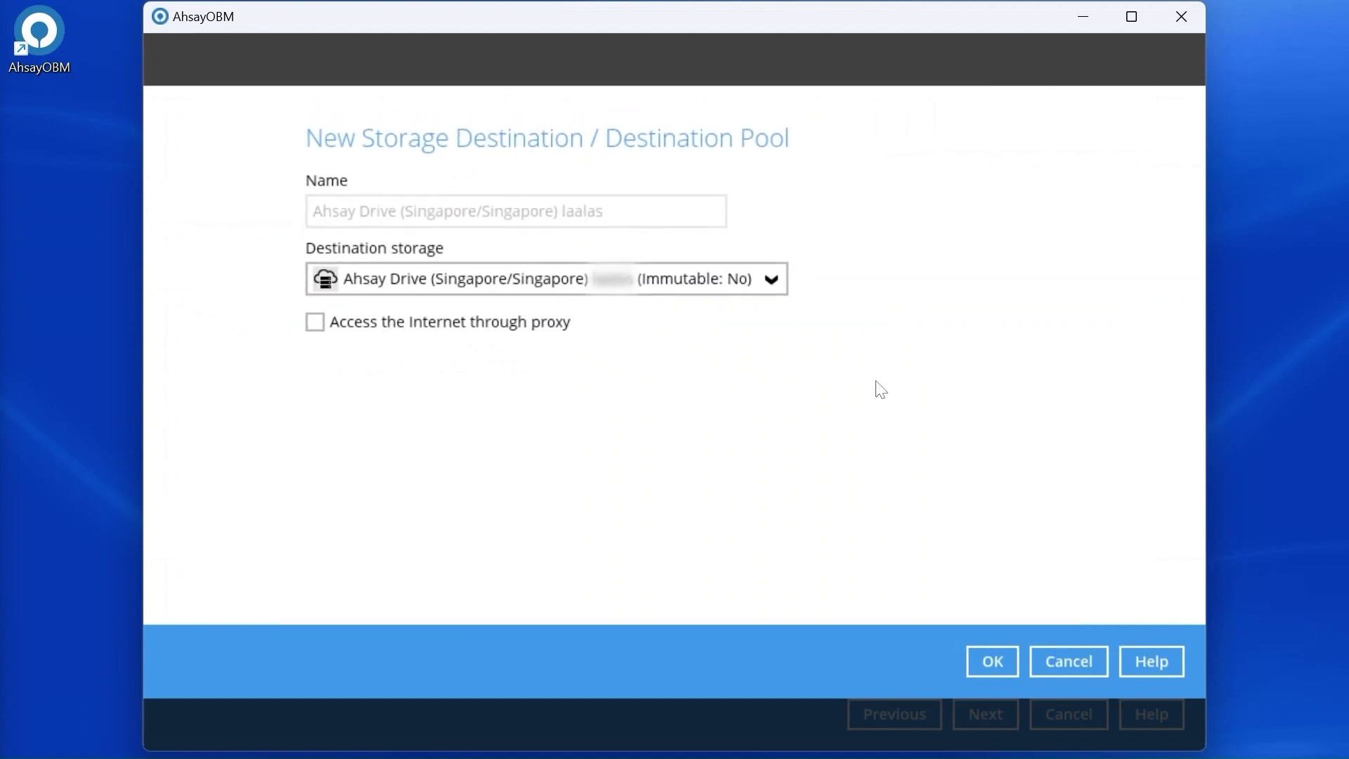
{"action": "left_click", "coordinate": [974, 664]}
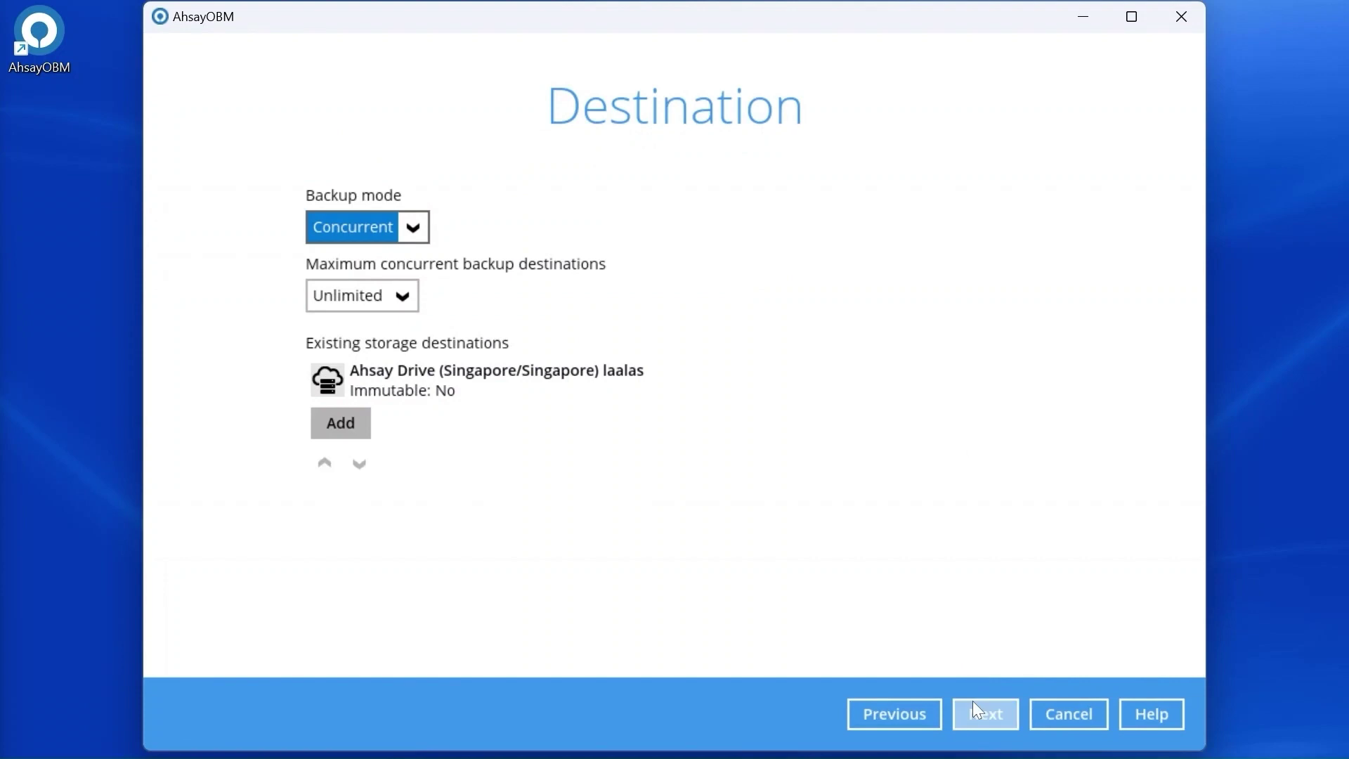
{"action": "left_click", "coordinate": [341, 423]}
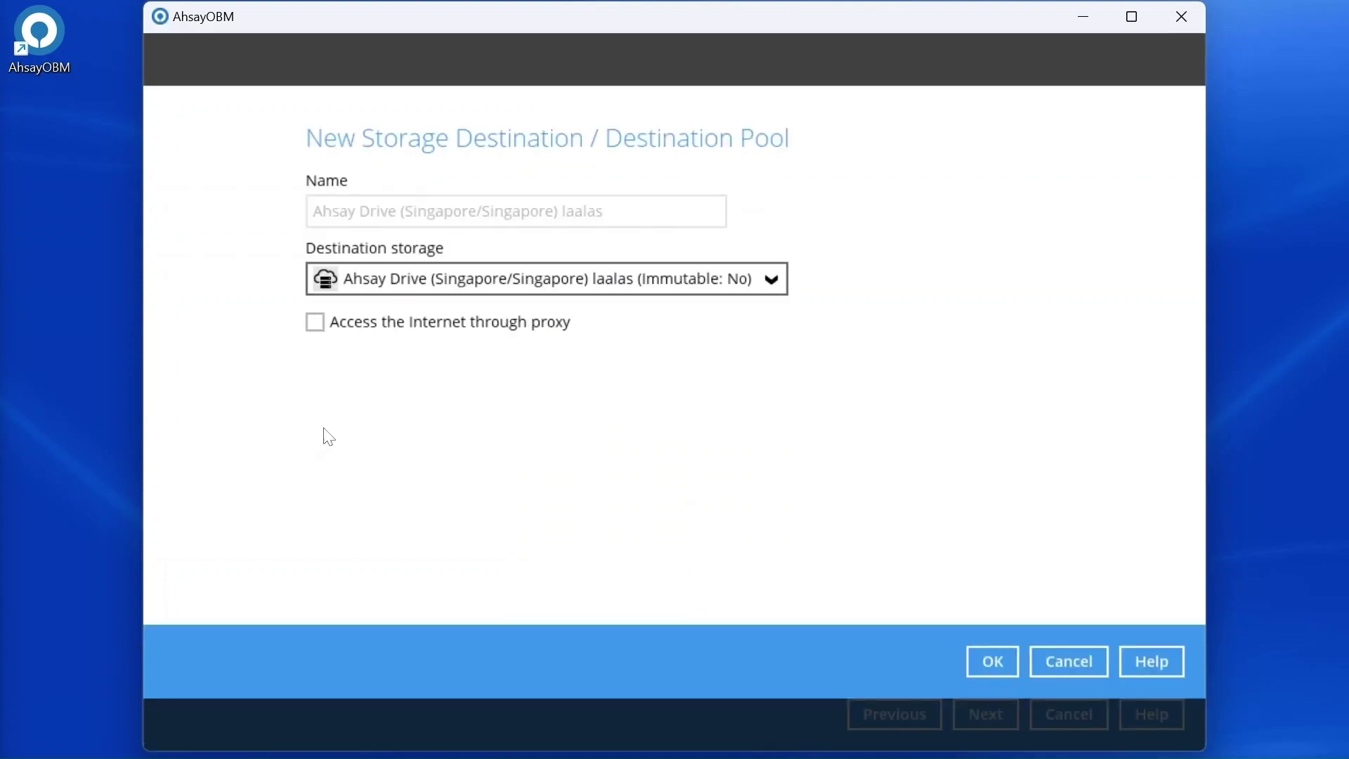
- Set the Local-1 destination's storage type to Local / Mapped Drive / Network Drive / Removable Drive
{"action": "left_click", "coordinate": [506, 280]}
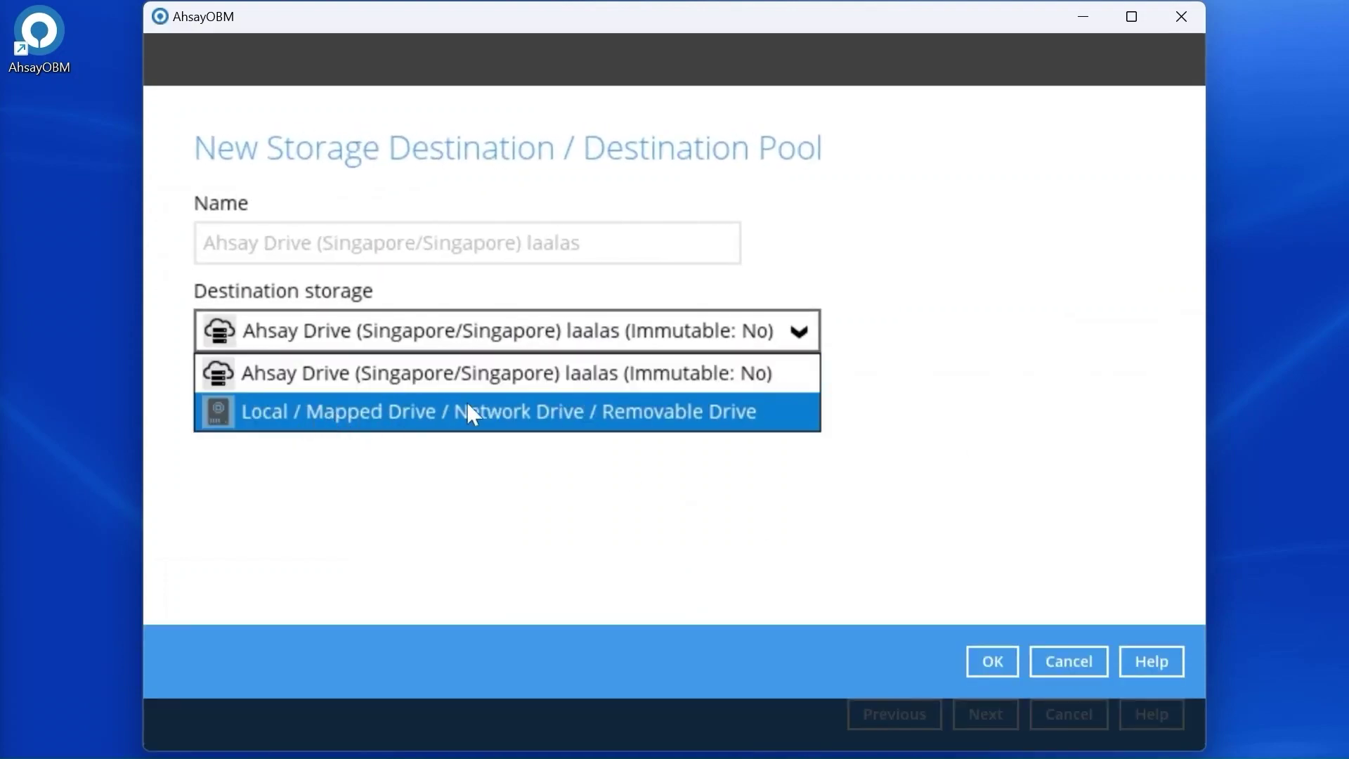
{"action": "left_click", "coordinate": [667, 401]}
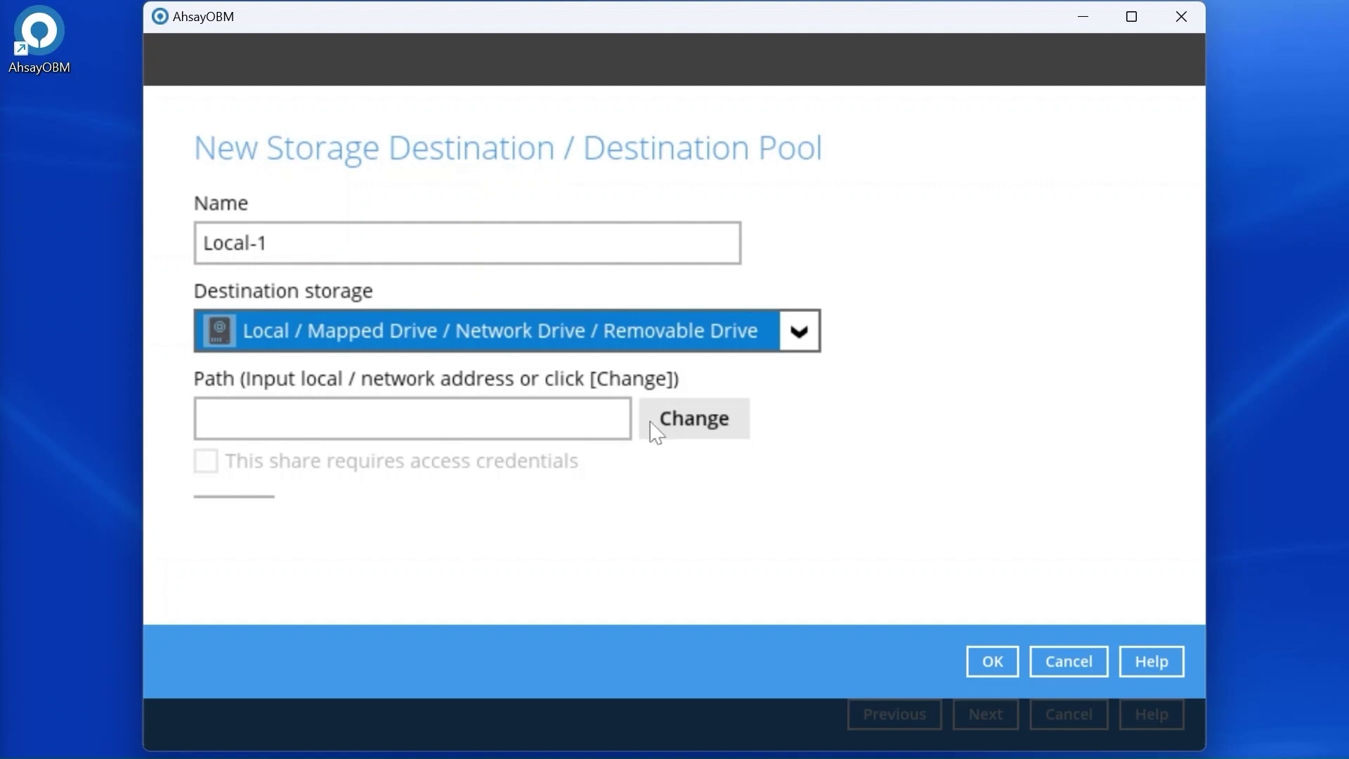
- Point Local-1 at E:\backup on New Volume (E:) and save the destination
{"action": "left_click", "coordinate": [675, 427]}
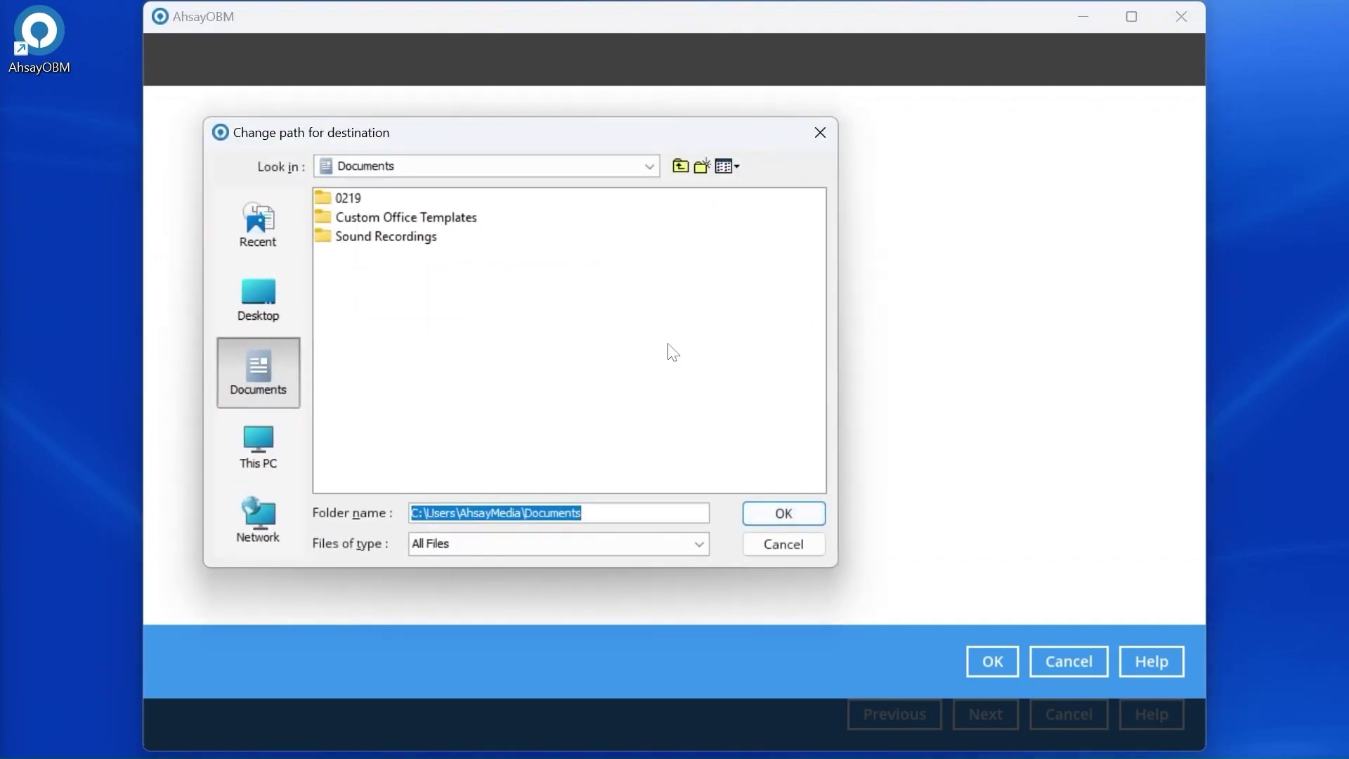
{"action": "left_click", "coordinate": [260, 447]}
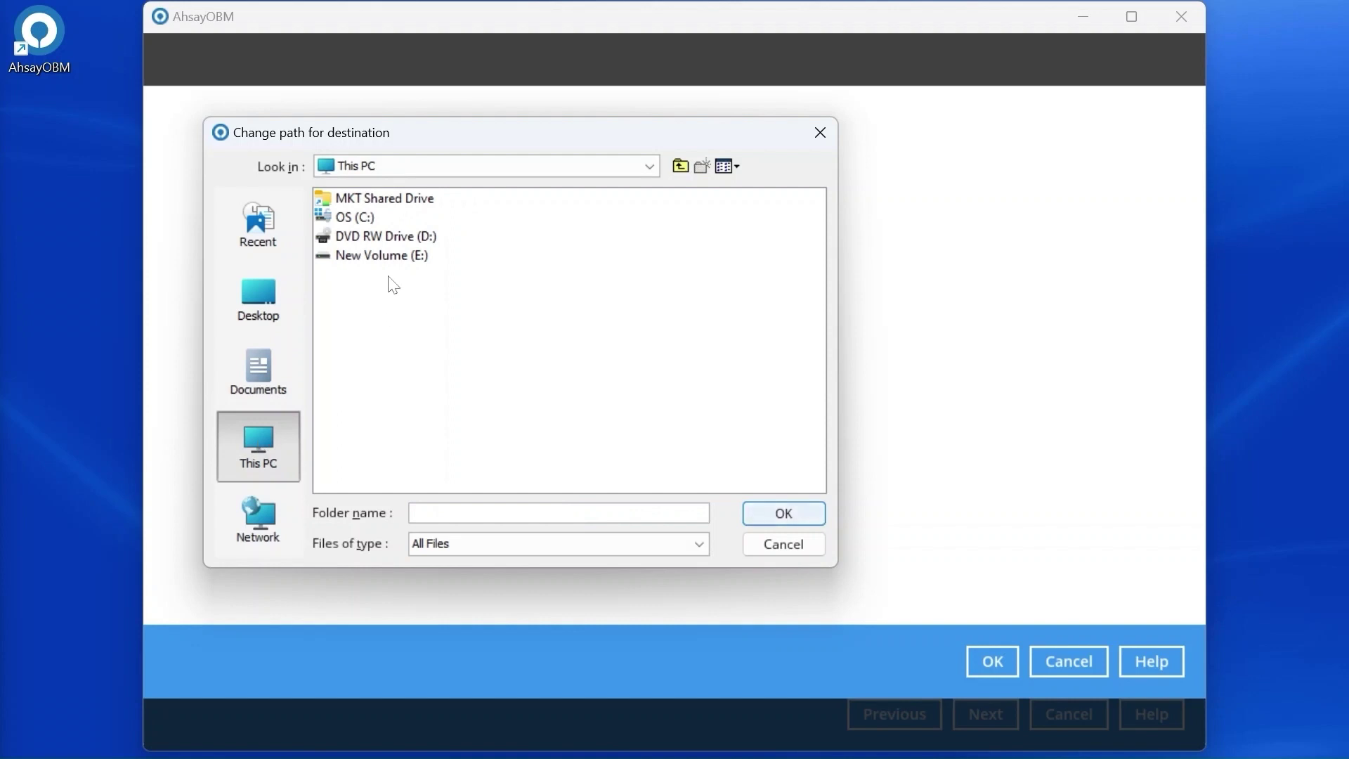
{"action": "double_click", "coordinate": [407, 256]}
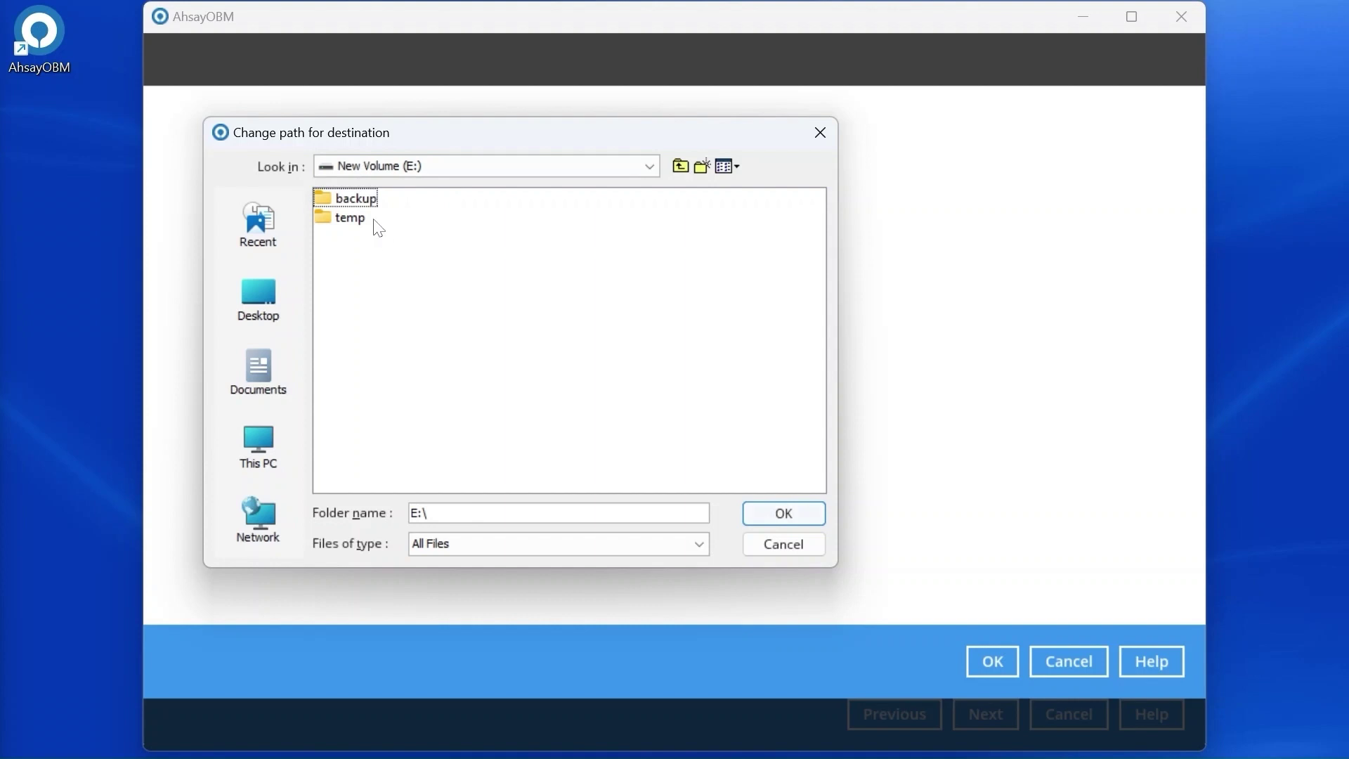
{"action": "left_click", "coordinate": [359, 199]}
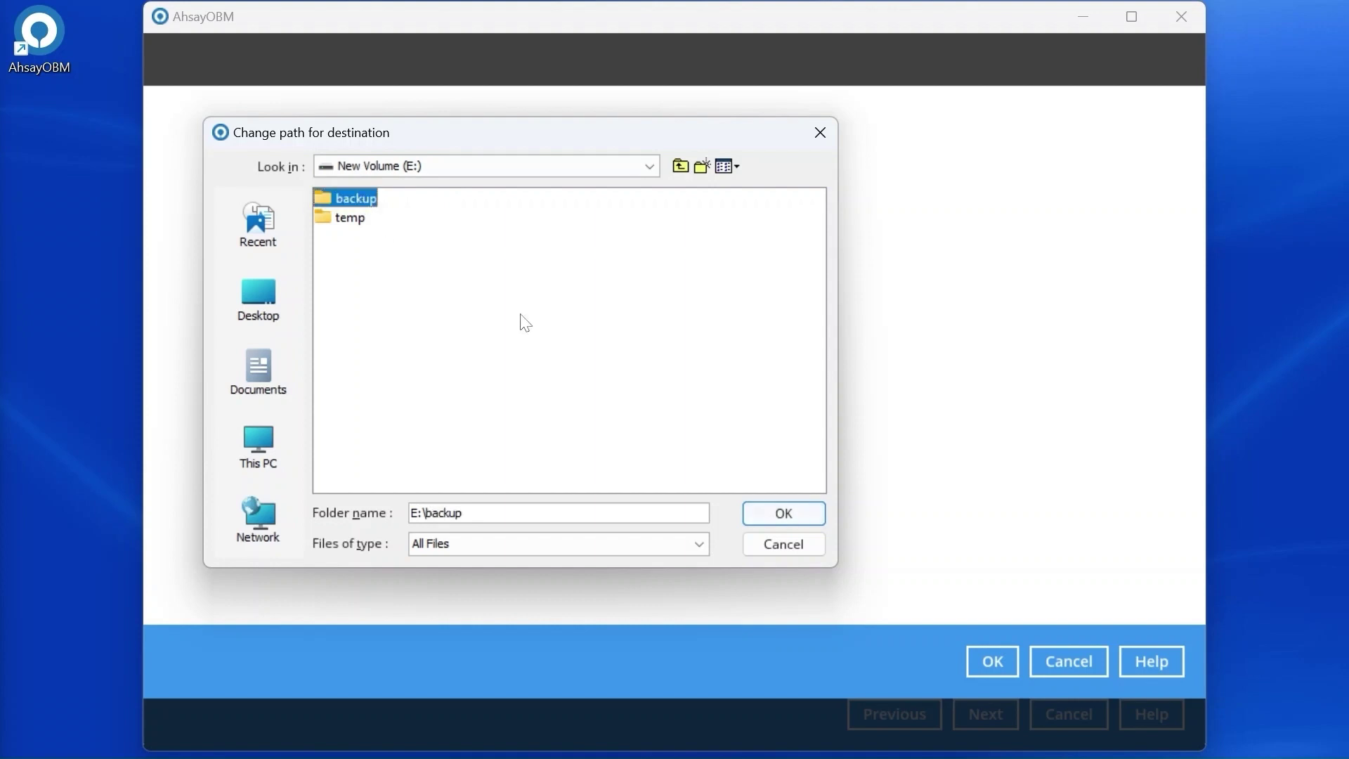
{"action": "left_click", "coordinate": [778, 515]}
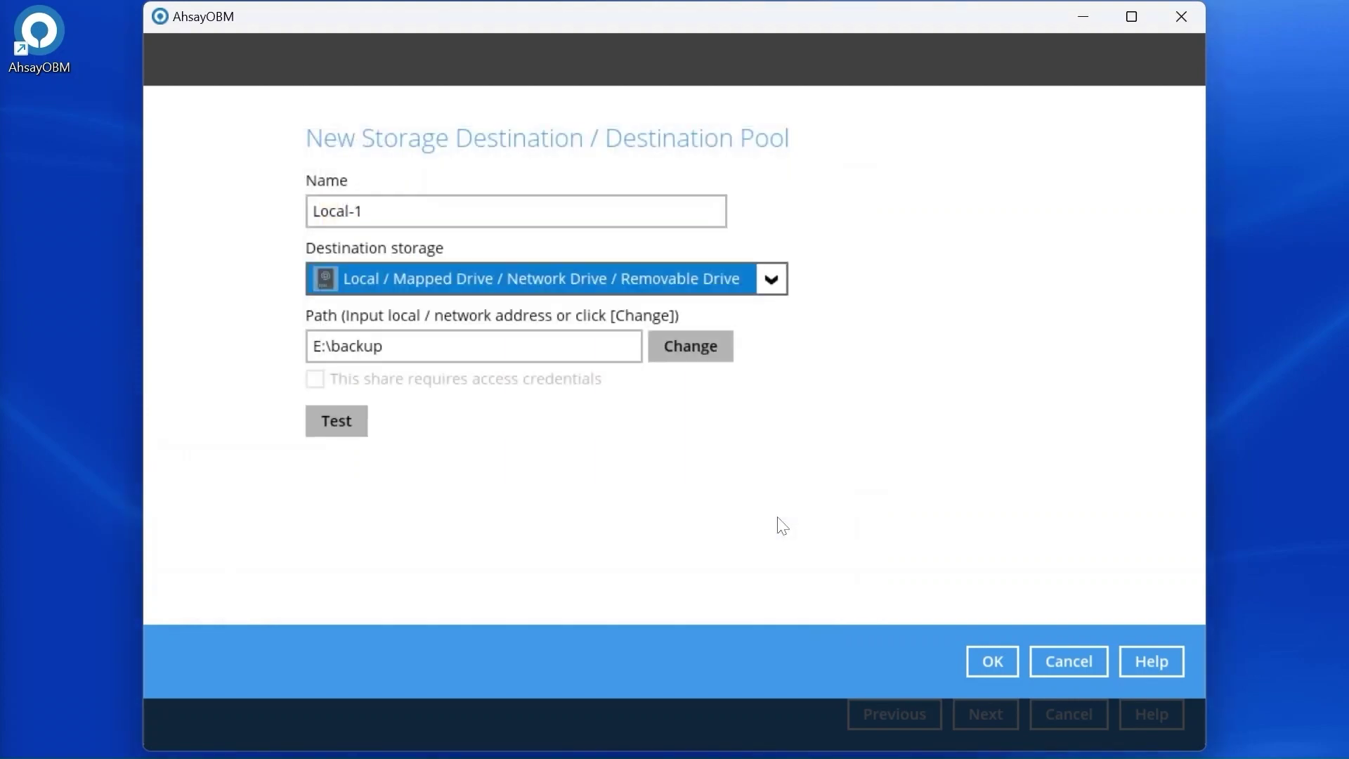
{"action": "left_click", "coordinate": [993, 661]}
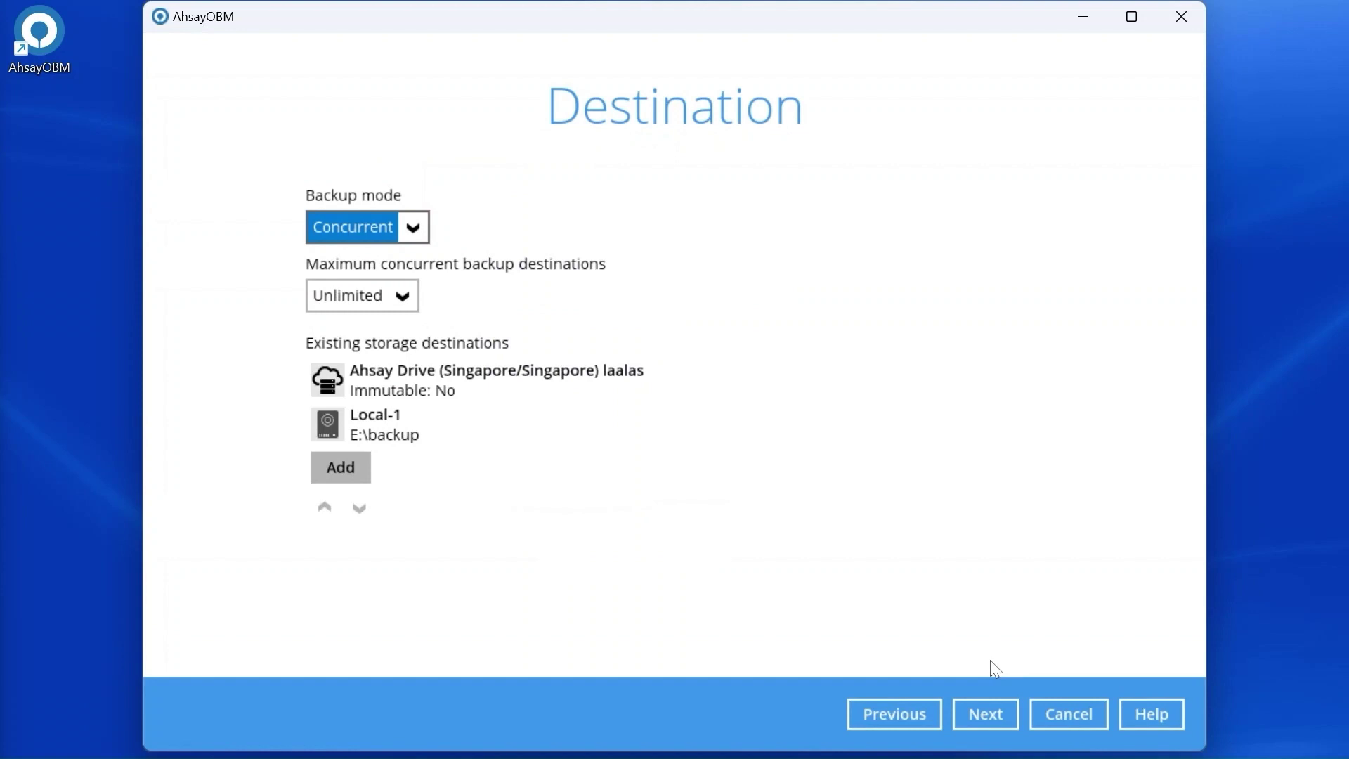
- Move past the two destinations, keeping backup encryption on with the Default type
{"action": "left_click", "coordinate": [987, 720]}
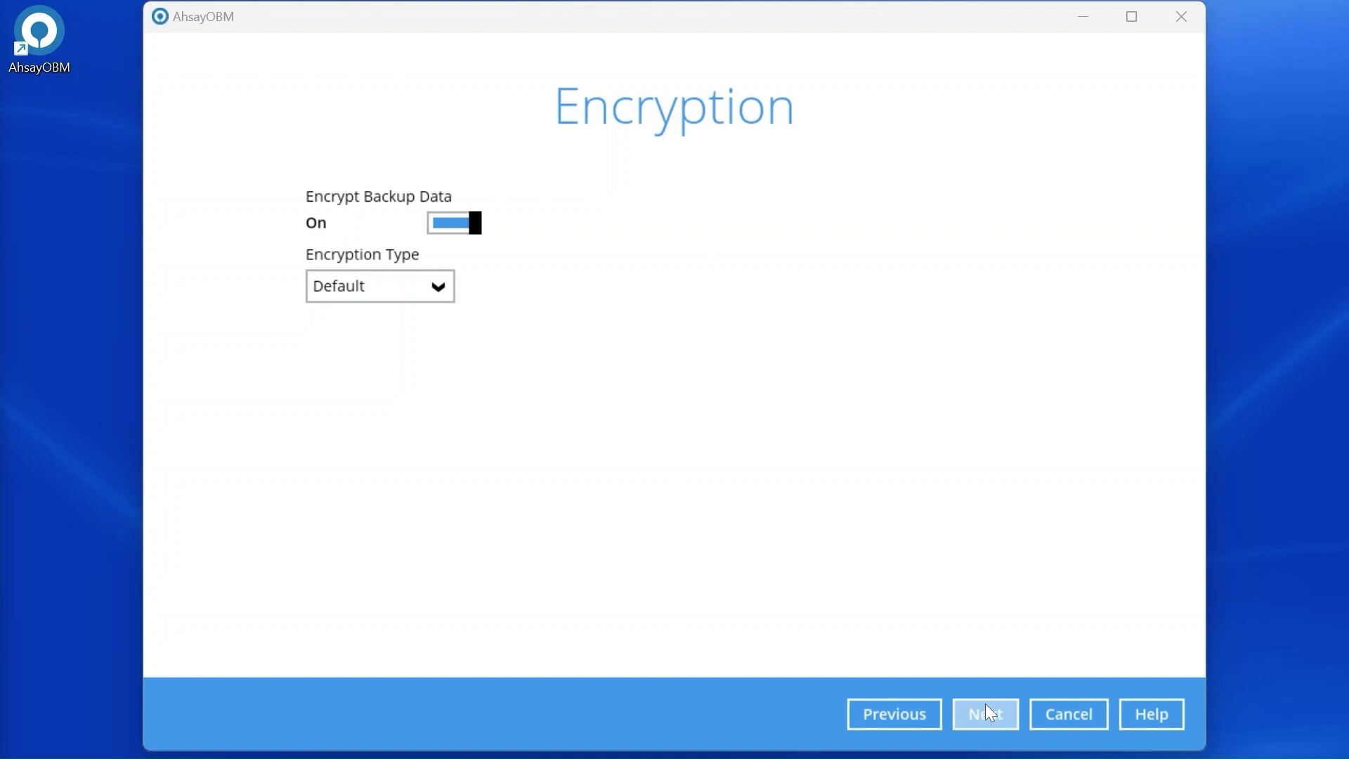
{"action": "left_click", "coordinate": [988, 706]}
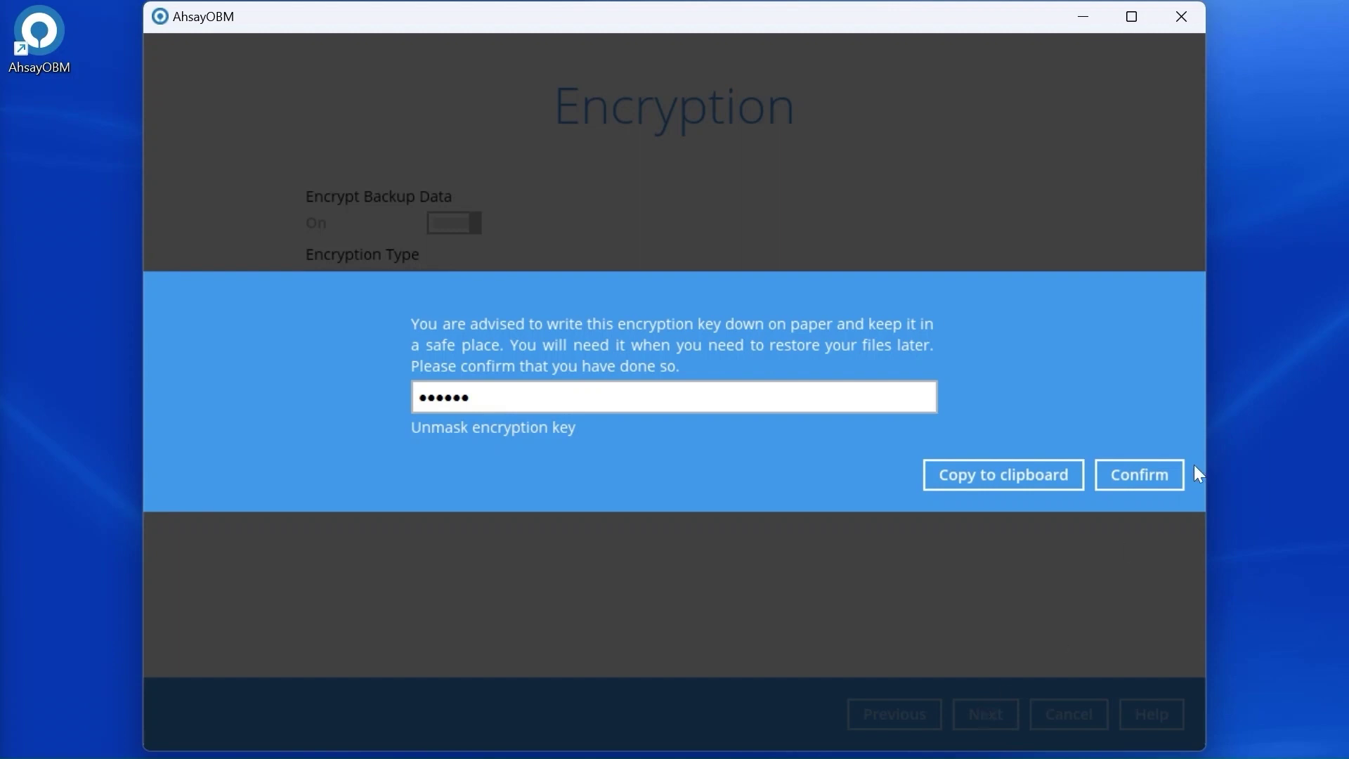
- Confirm the generated encryption key to finish creating the Cloud File Backup set
{"action": "left_click", "coordinate": [1143, 474]}
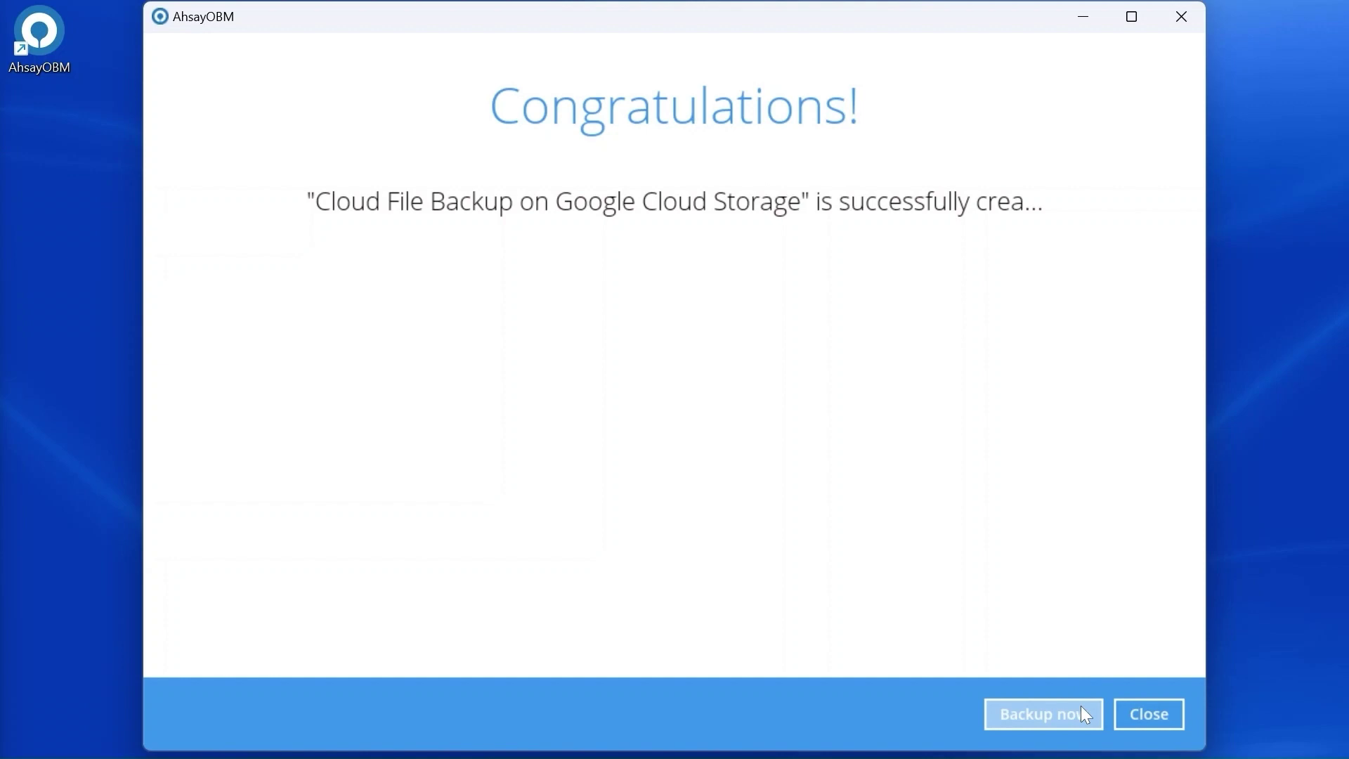
- Open the new backup set's settings, enter the Windows user password, and show advanced settings
{"action": "left_click", "coordinate": [1139, 708]}
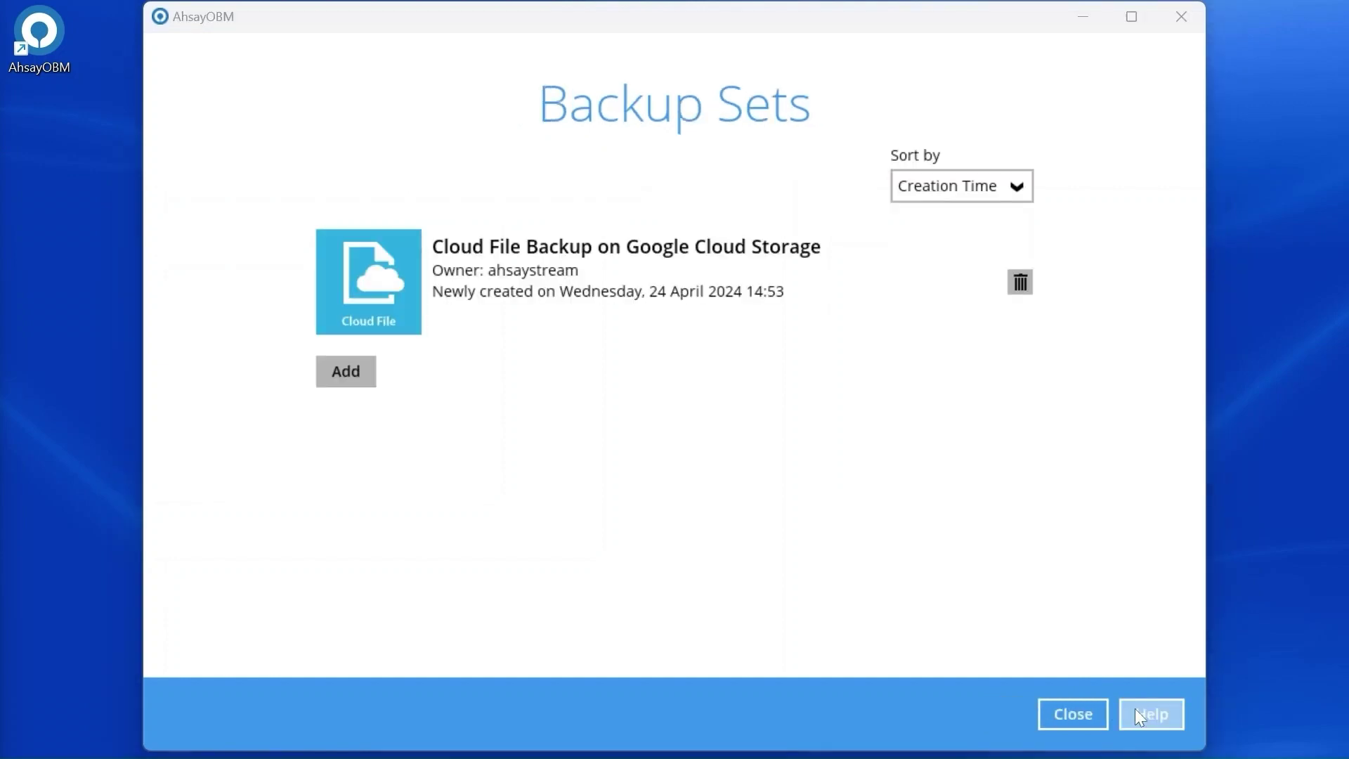
{"action": "left_click", "coordinate": [693, 303]}
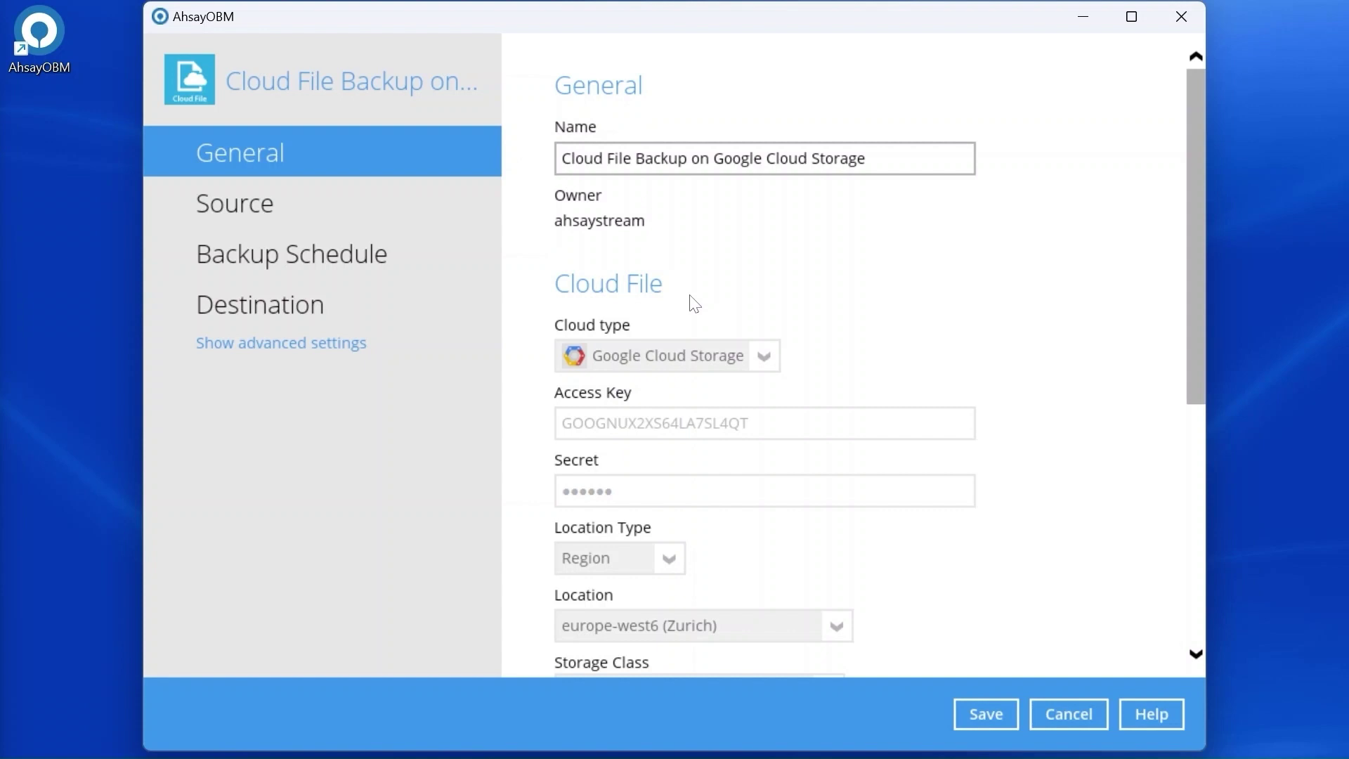
{"action": "scroll", "coordinate": [694, 304], "scroll_direction": "down", "scroll_amount": 5}
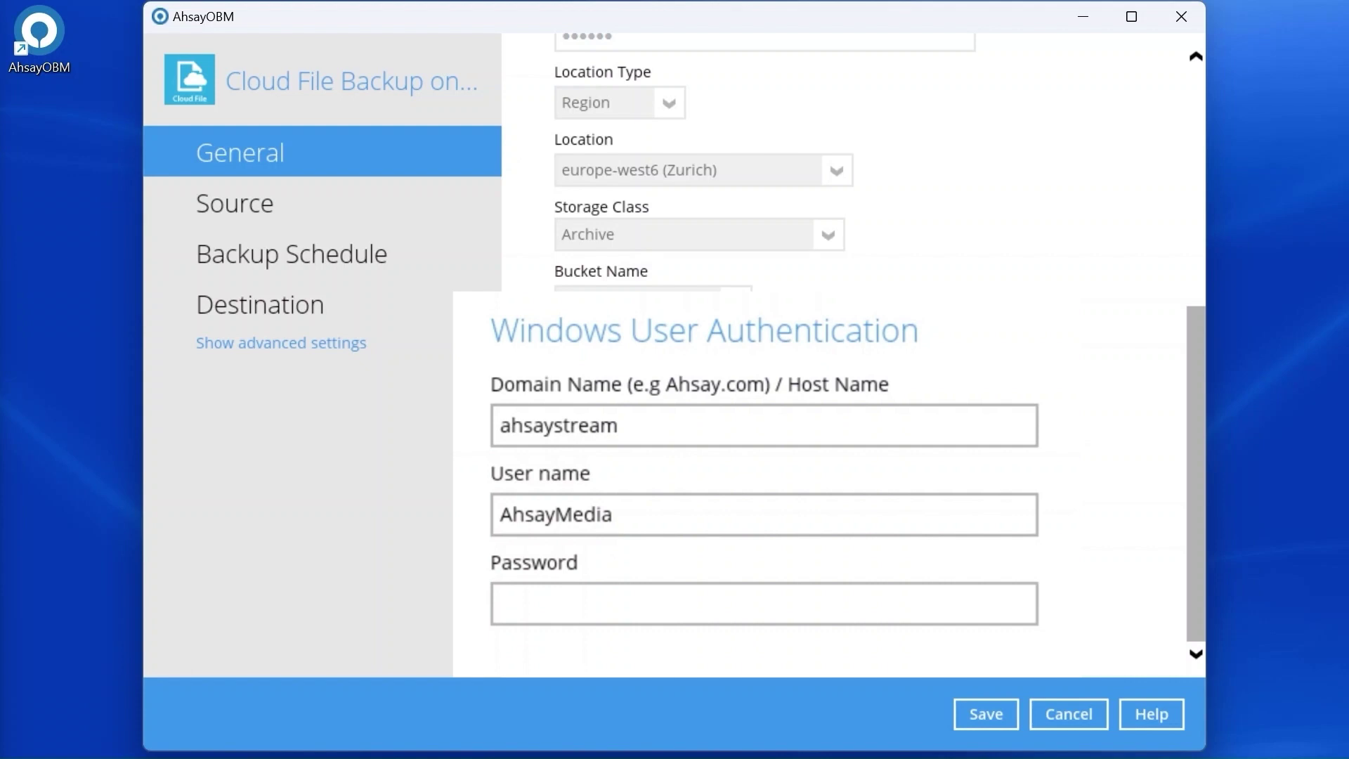
{"action": "key", "text": "Tab"}
{"action": "type", "text": "********"}
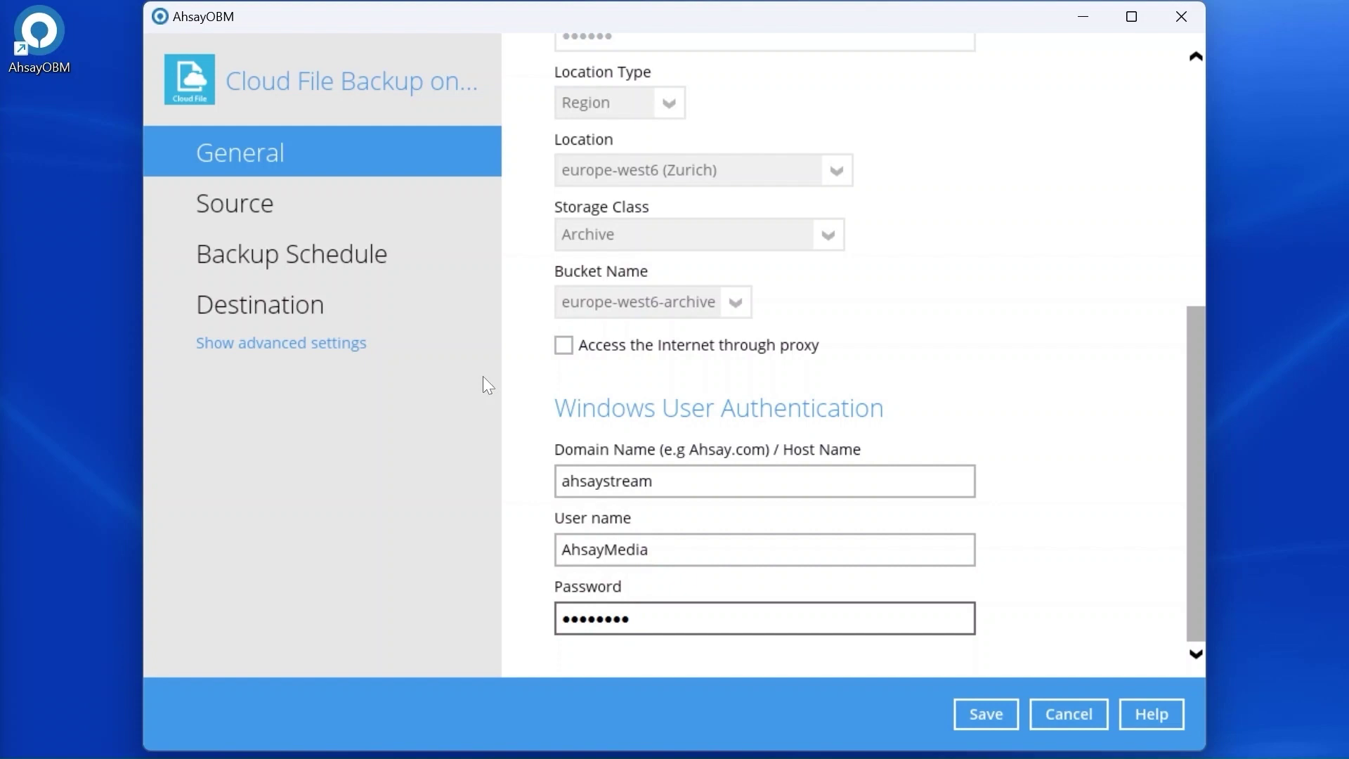
{"action": "left_click", "coordinate": [361, 345]}
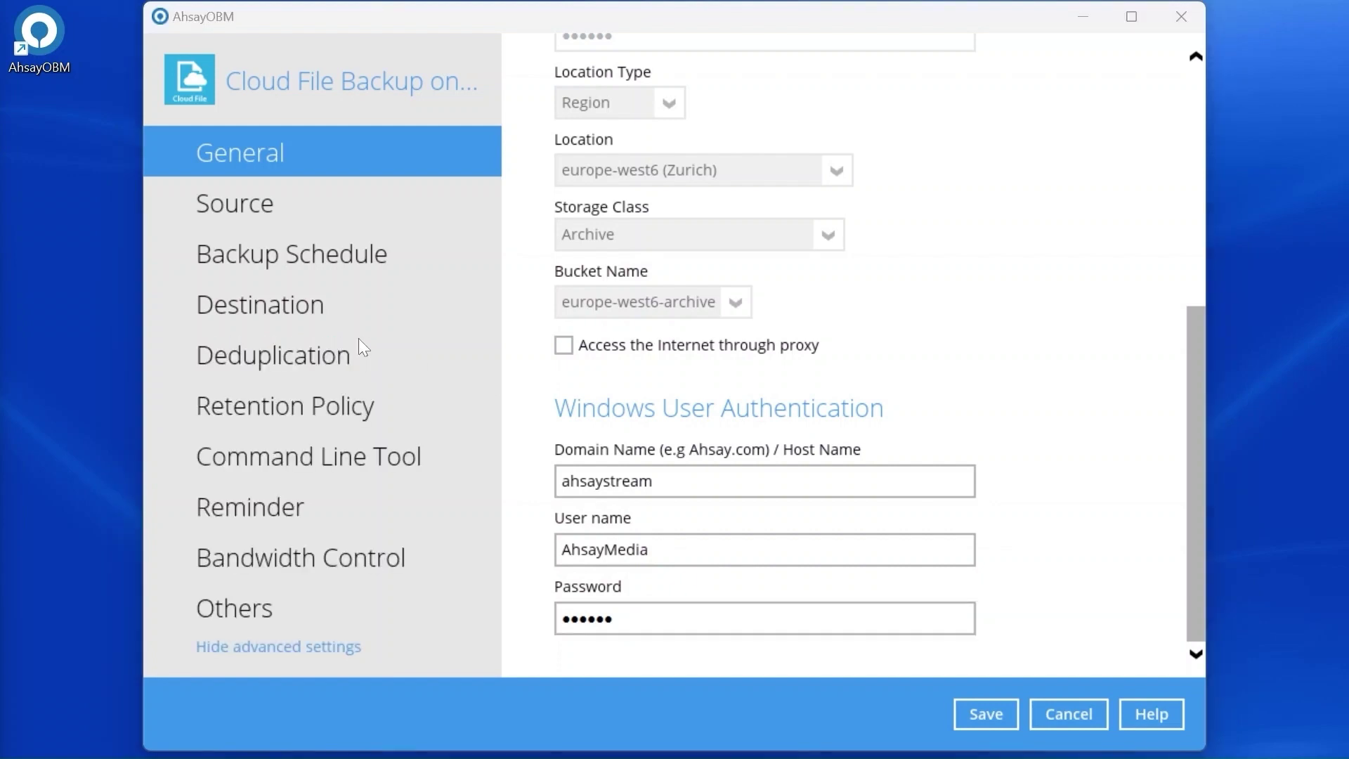
- View the Simple retention policy keeping deleted files 7 days, with its Day(s)/Job(s) unit options
{"action": "left_click", "coordinate": [358, 338]}
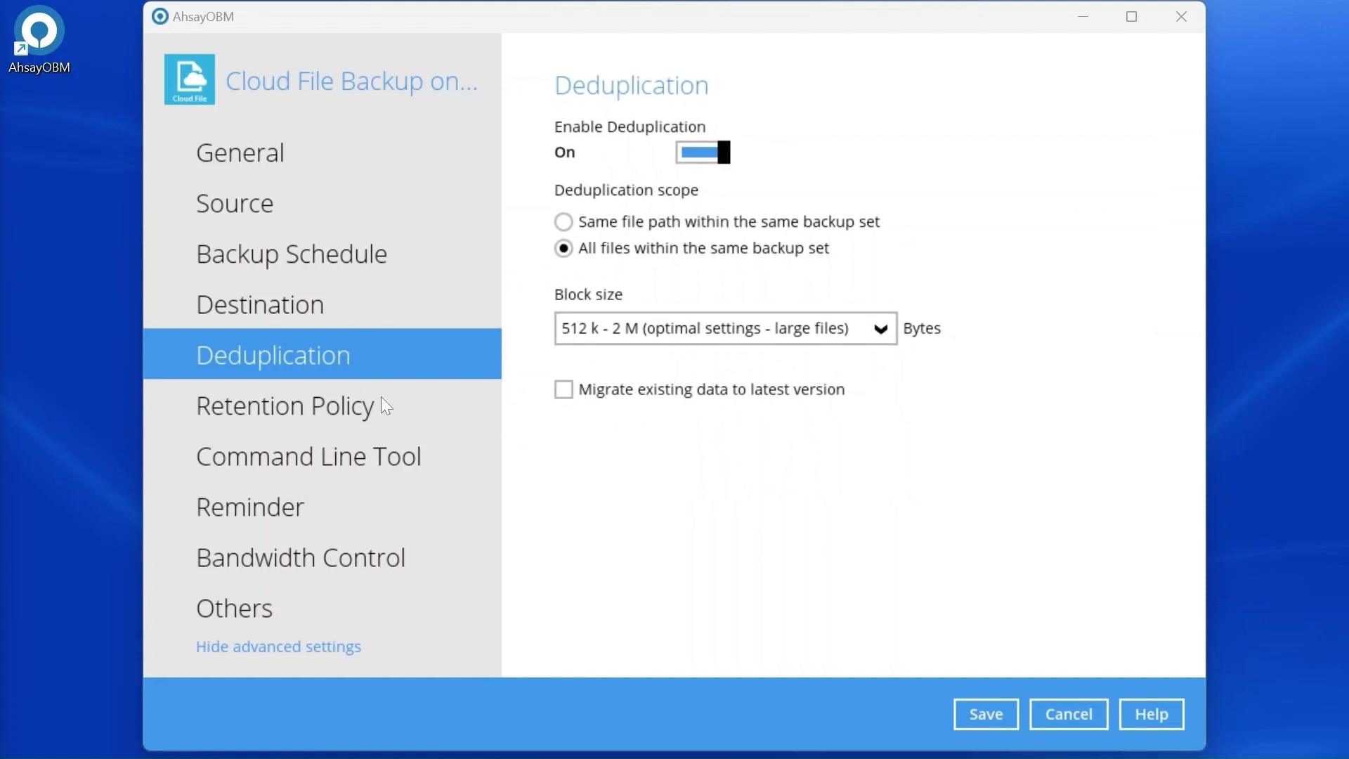
{"action": "left_click", "coordinate": [388, 406]}
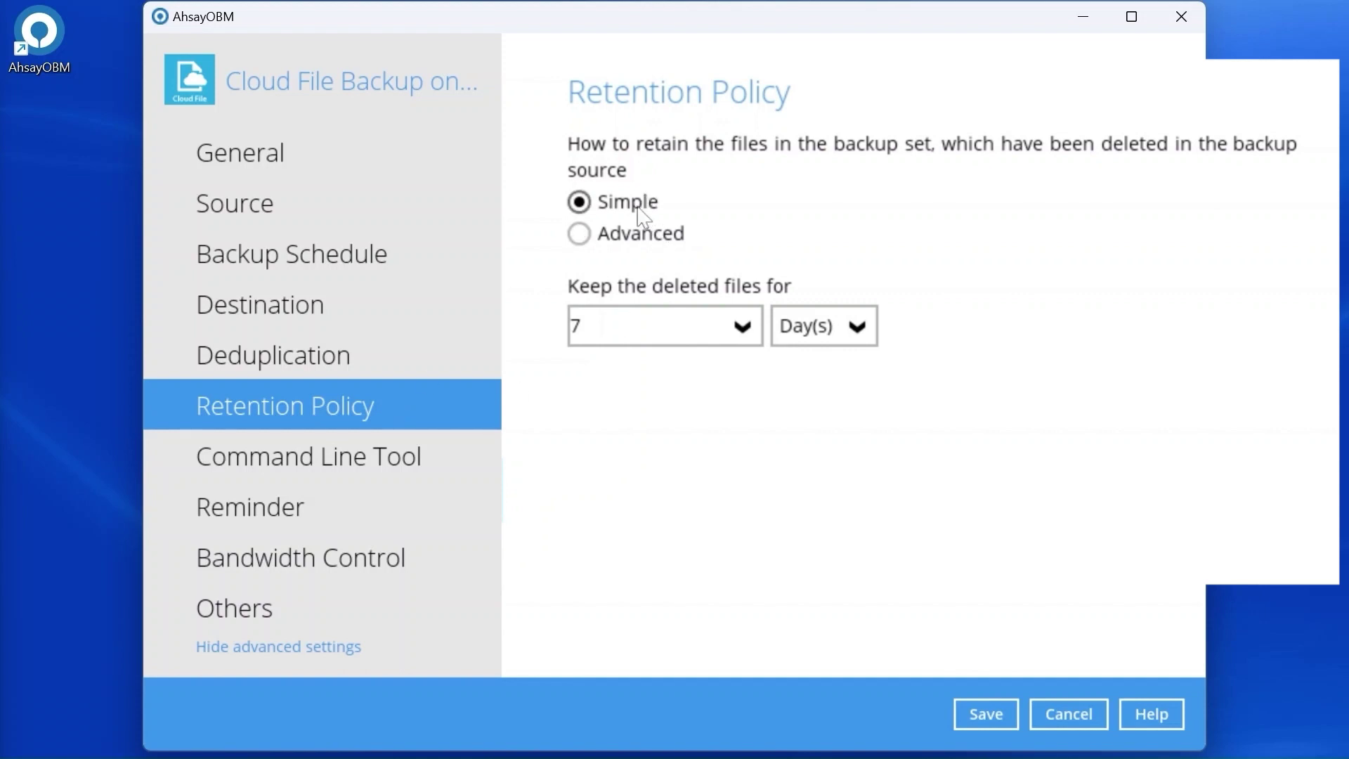
{"action": "left_click", "coordinate": [843, 332]}
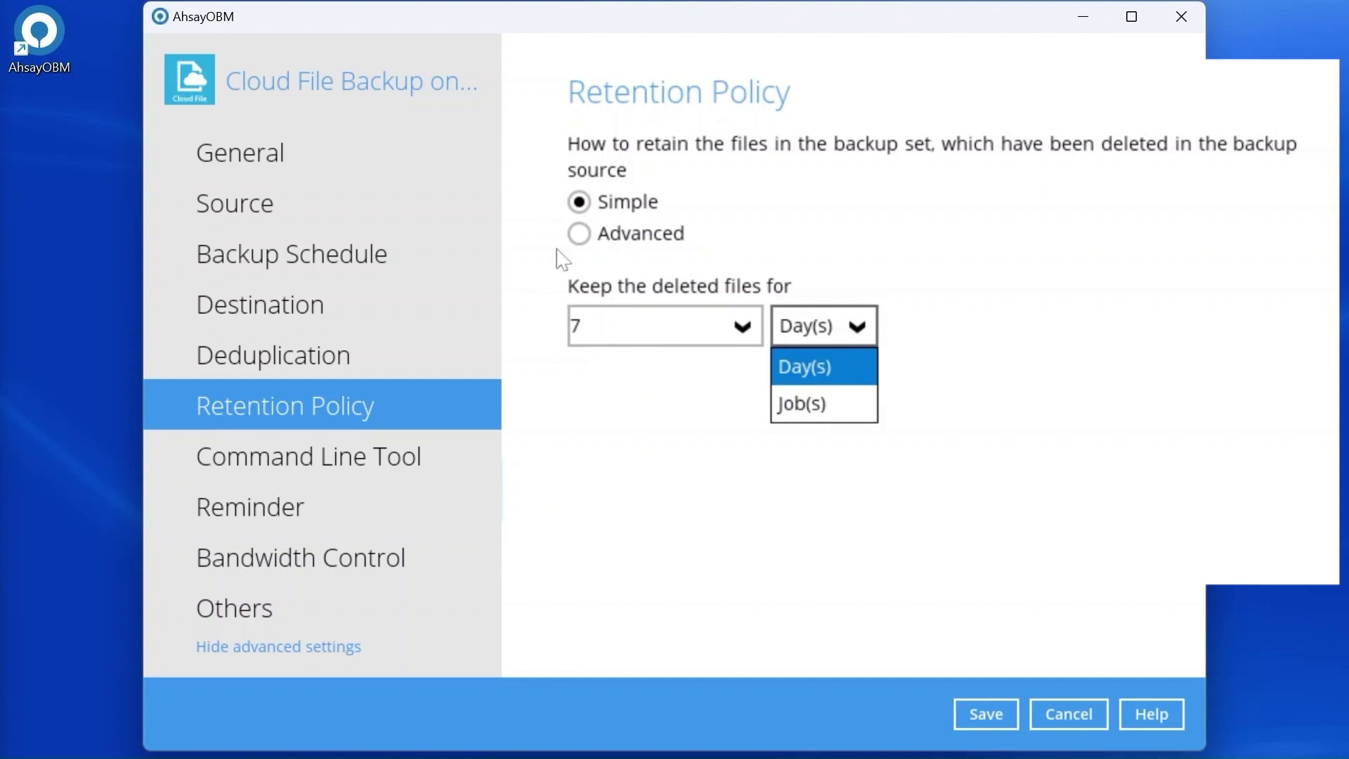
- Select the Advanced retention policy mode
{"action": "left_click", "coordinate": [574, 245]}
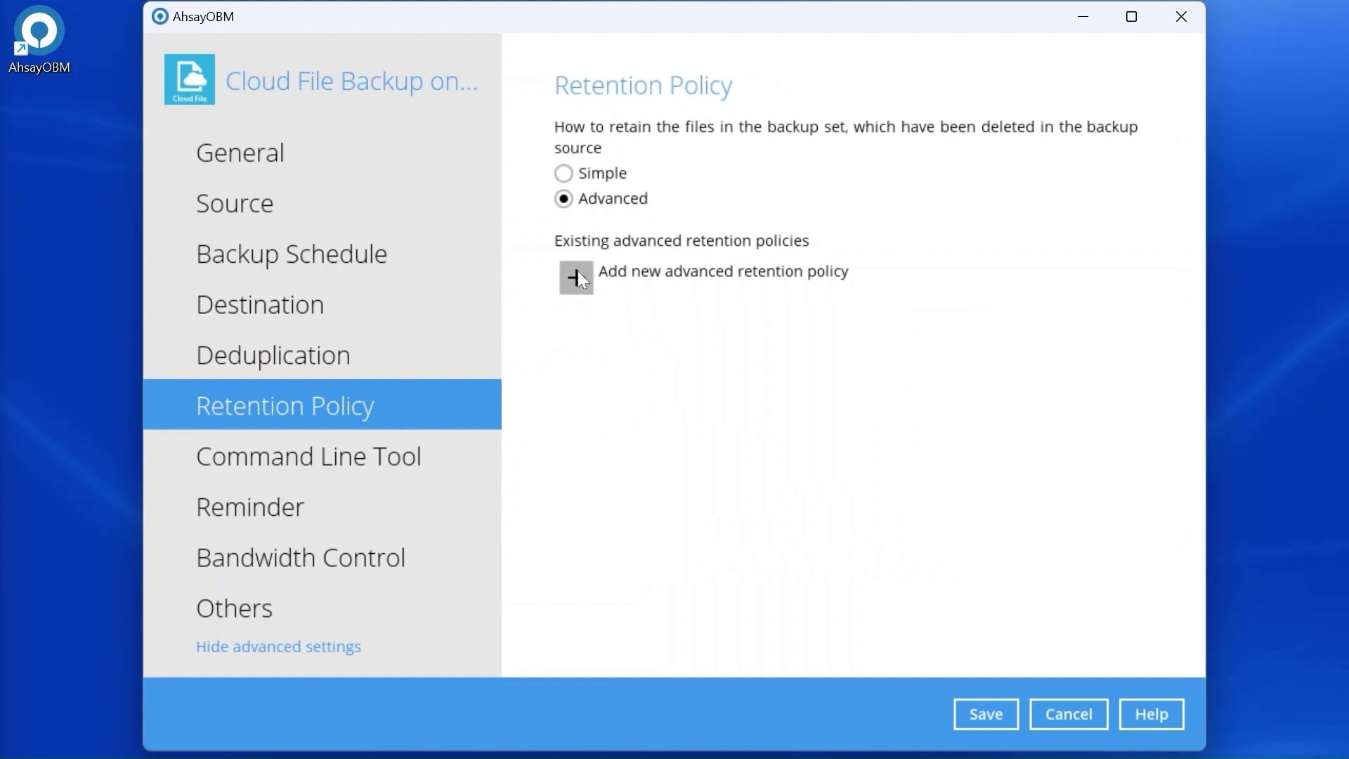
- Begin a Daily-1 retention policy of type Daily and review the other policy types
{"action": "left_click", "coordinate": [577, 278]}
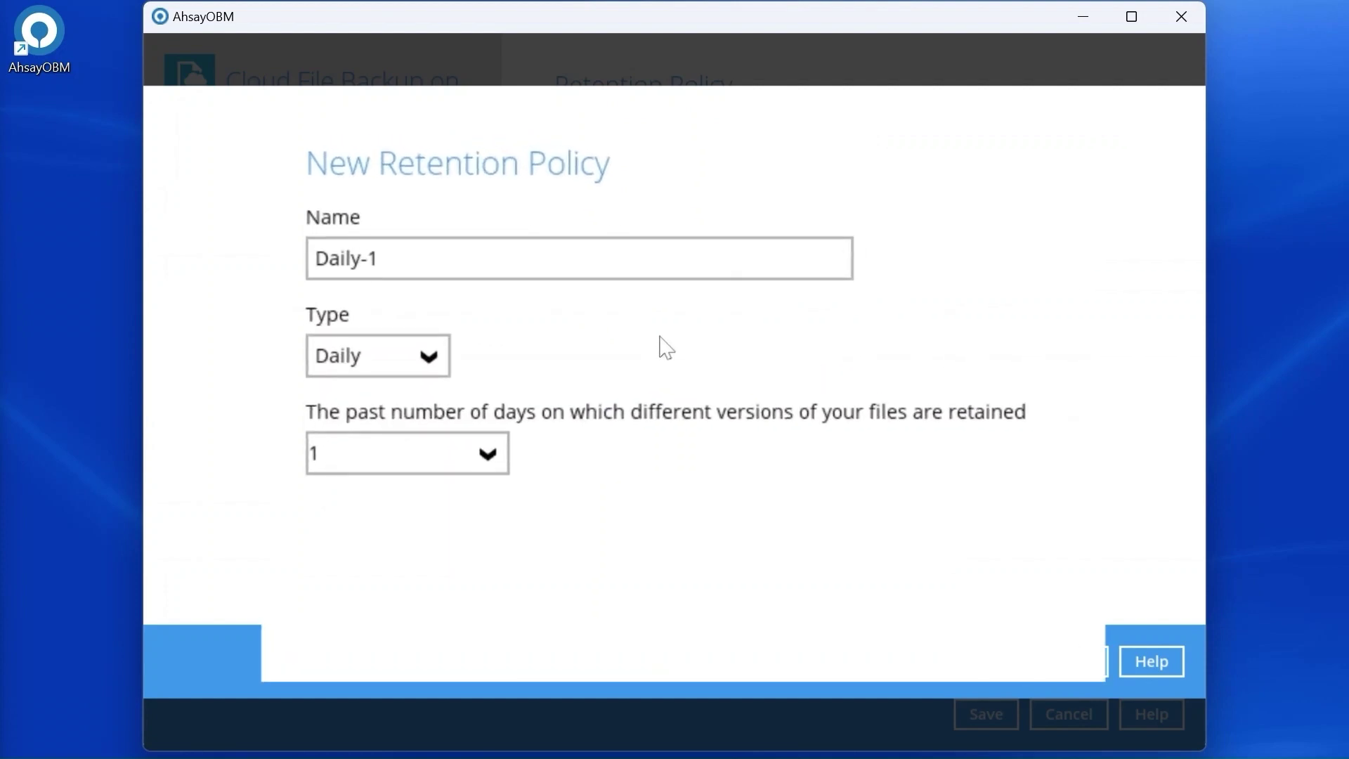
{"action": "key", "text": "Tab"}
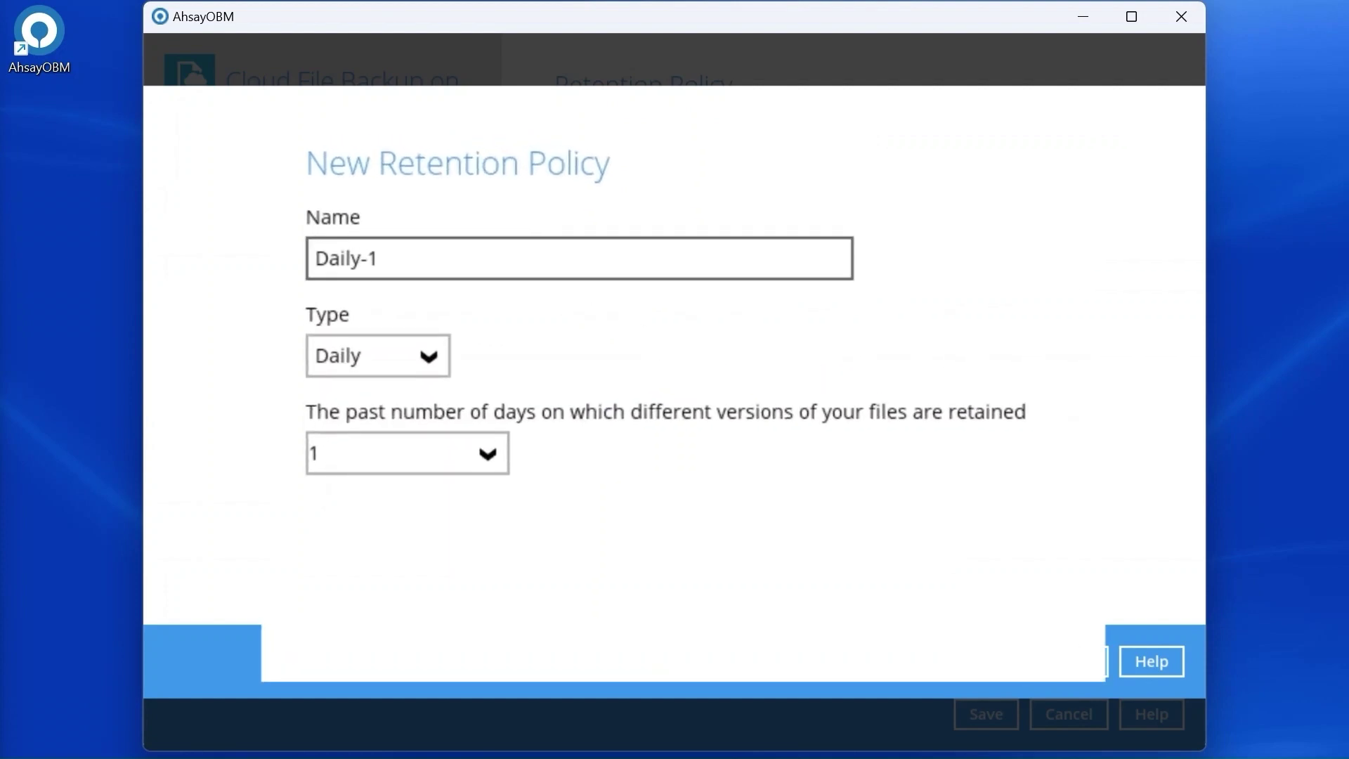
{"action": "left_click", "coordinate": [374, 359]}
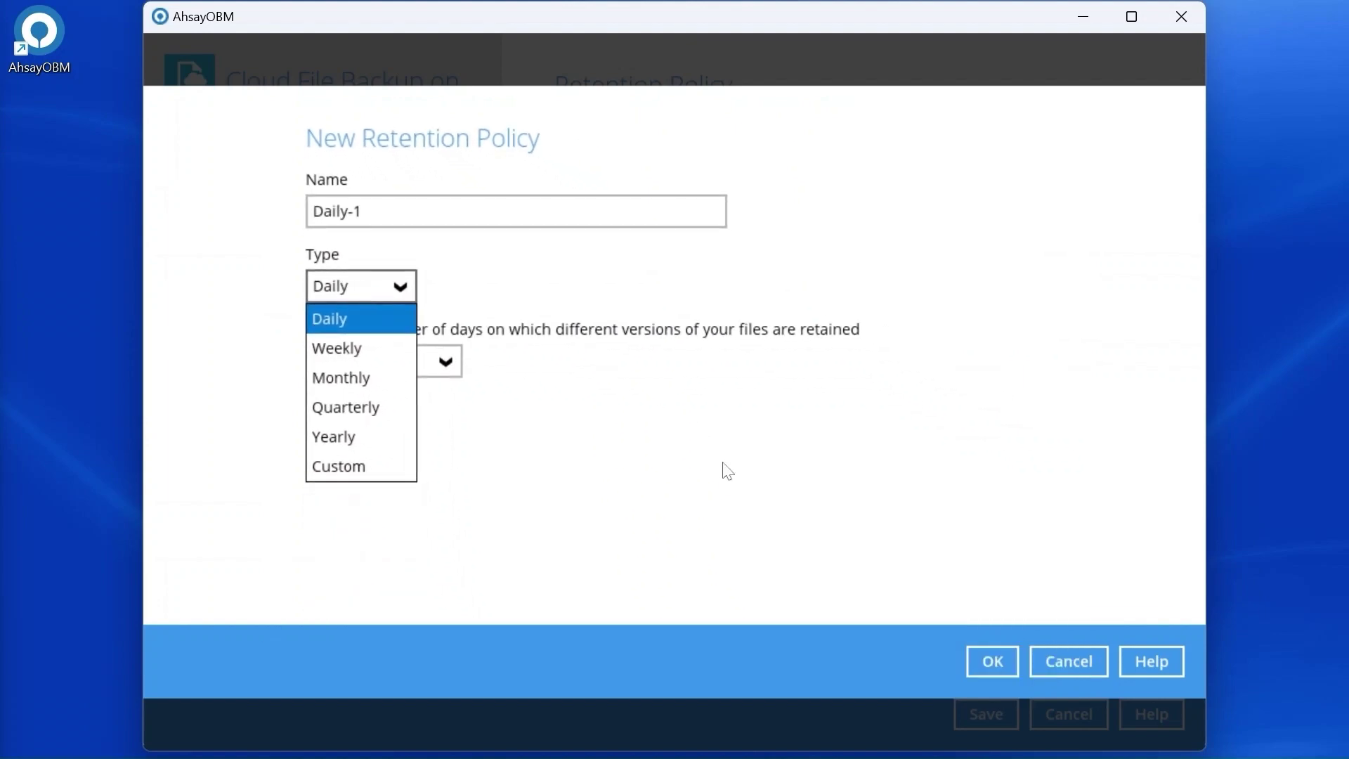
{"action": "left_click", "coordinate": [724, 473]}
- Cancel the new policy, keep deleted files 365 days under Simple, and browse for a new temporary directory
{"action": "left_click", "coordinate": [1093, 666]}
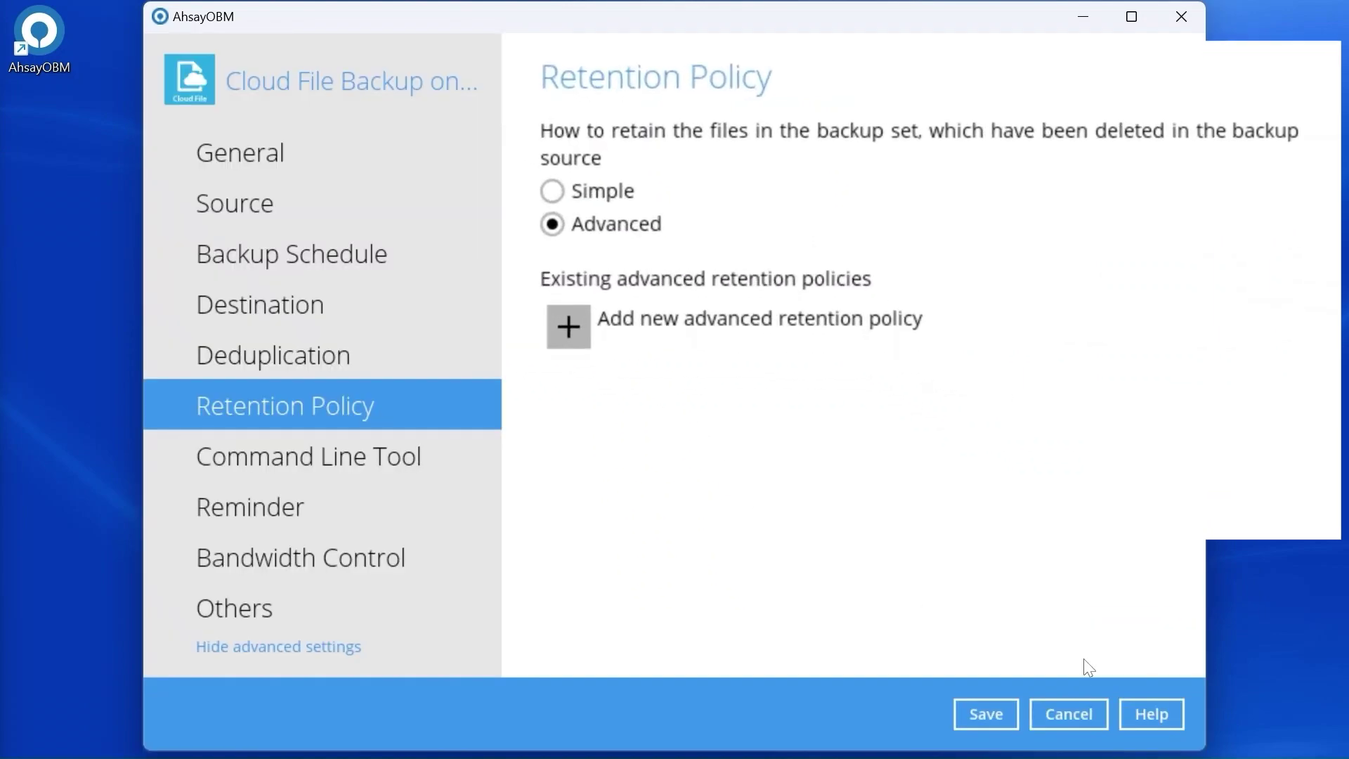
{"action": "left_click", "coordinate": [553, 192]}
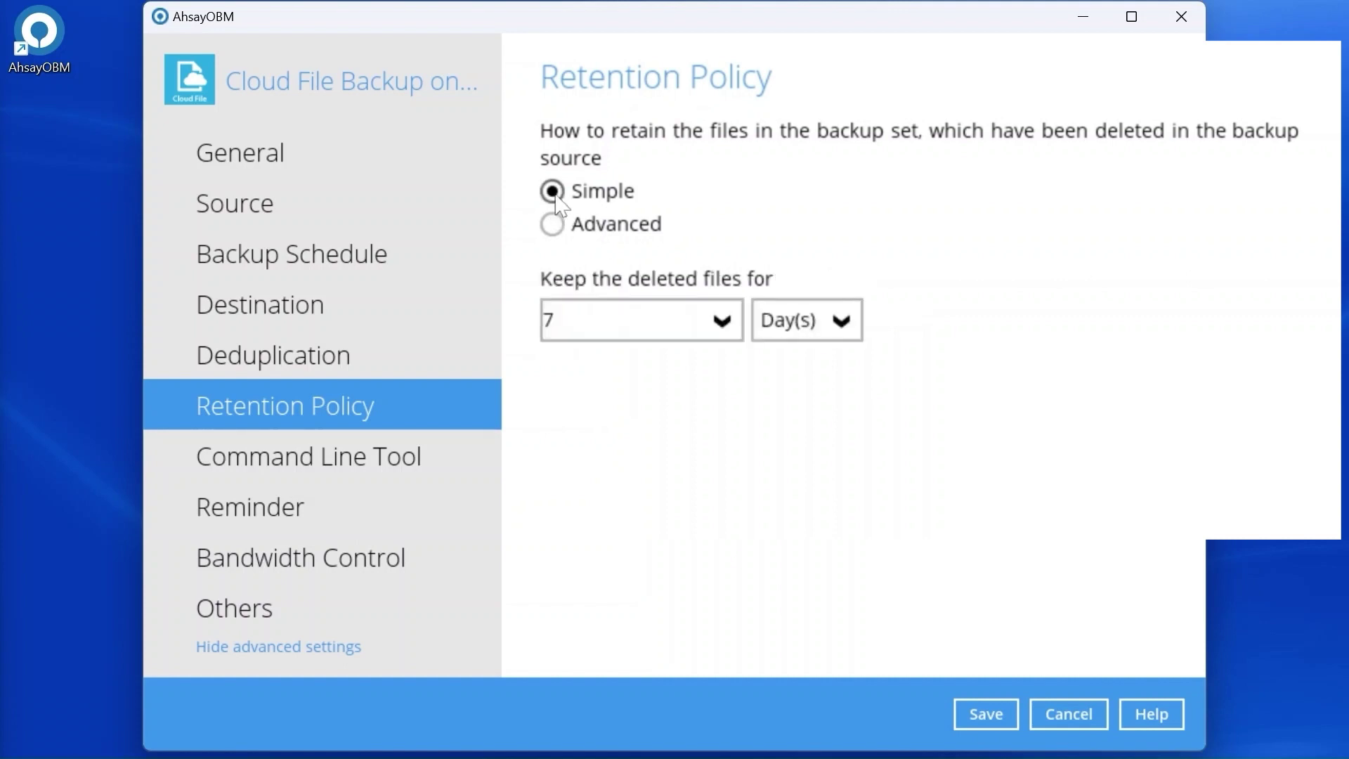
{"action": "double_click", "coordinate": [611, 319]}
{"action": "type", "text": "3"}
{"action": "type", "text": "65"}
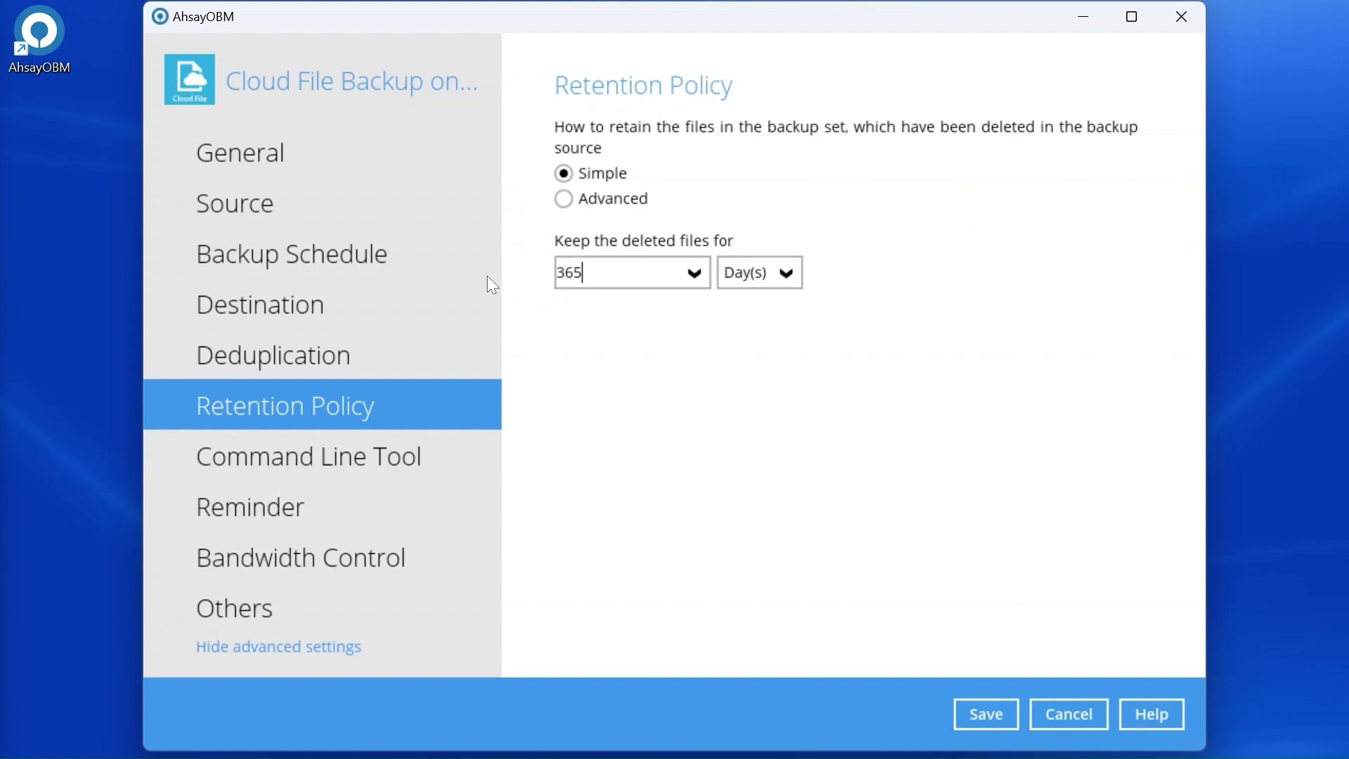
{"action": "left_click", "coordinate": [332, 622]}
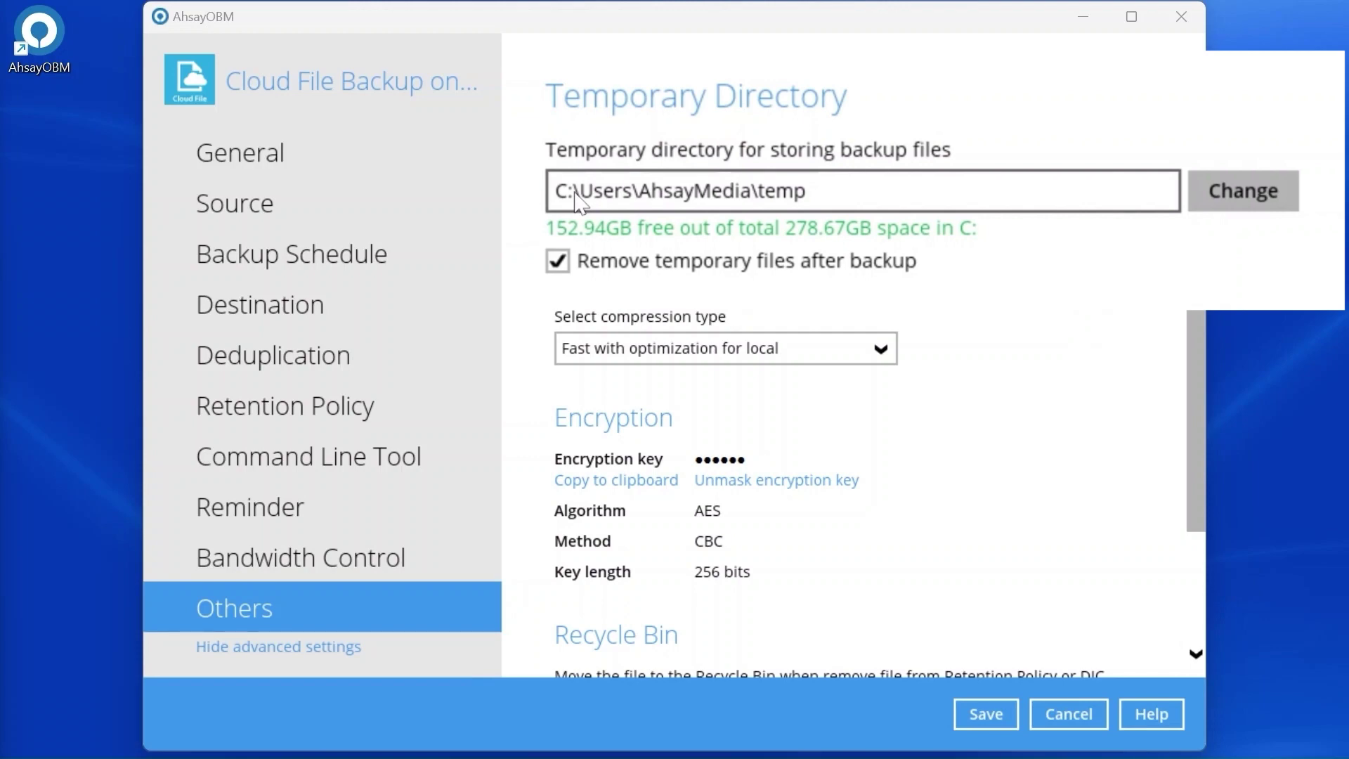
{"action": "left_click", "coordinate": [1227, 201]}
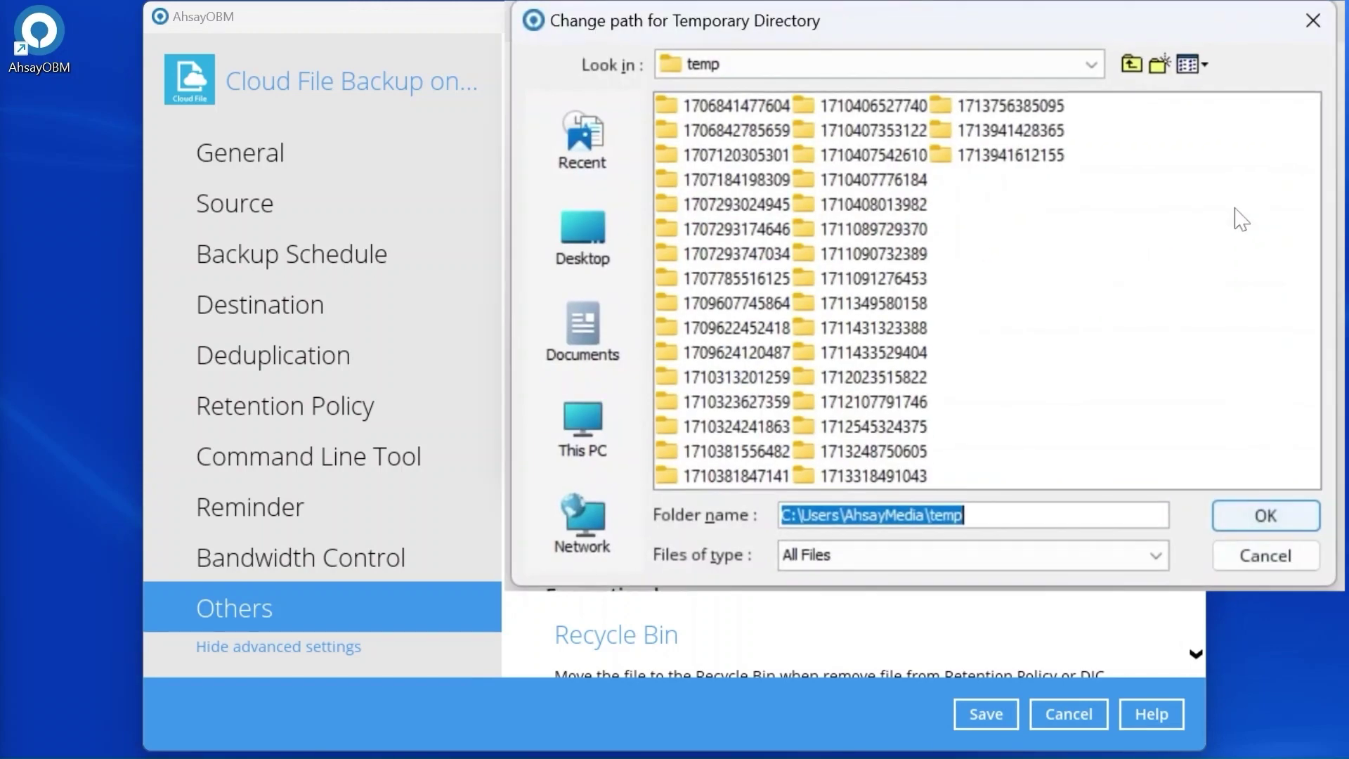
- Set the temporary directory to the temp folder on New Volume (E:)
{"action": "left_click", "coordinate": [597, 449]}
{"action": "double_click", "coordinate": [763, 181]}
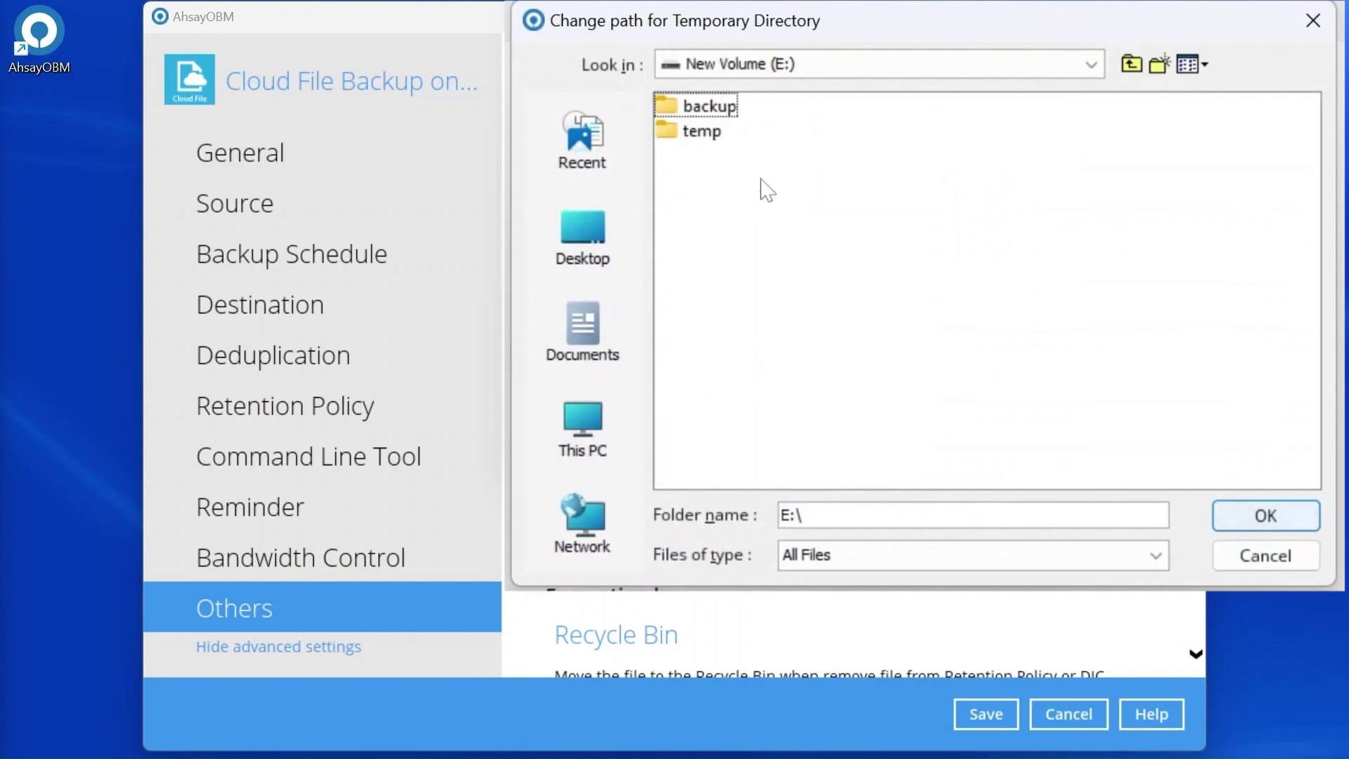
{"action": "left_click", "coordinate": [697, 133]}
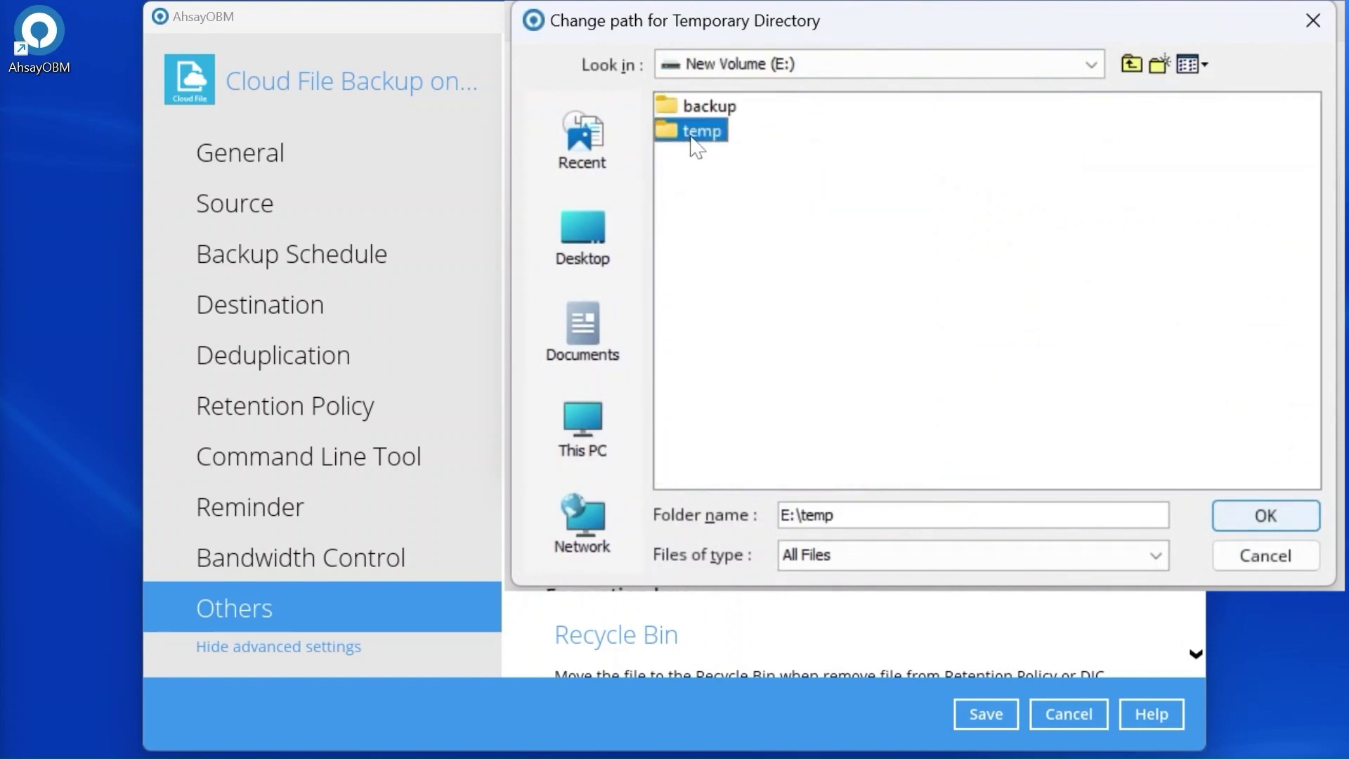
{"action": "left_click", "coordinate": [1283, 515]}
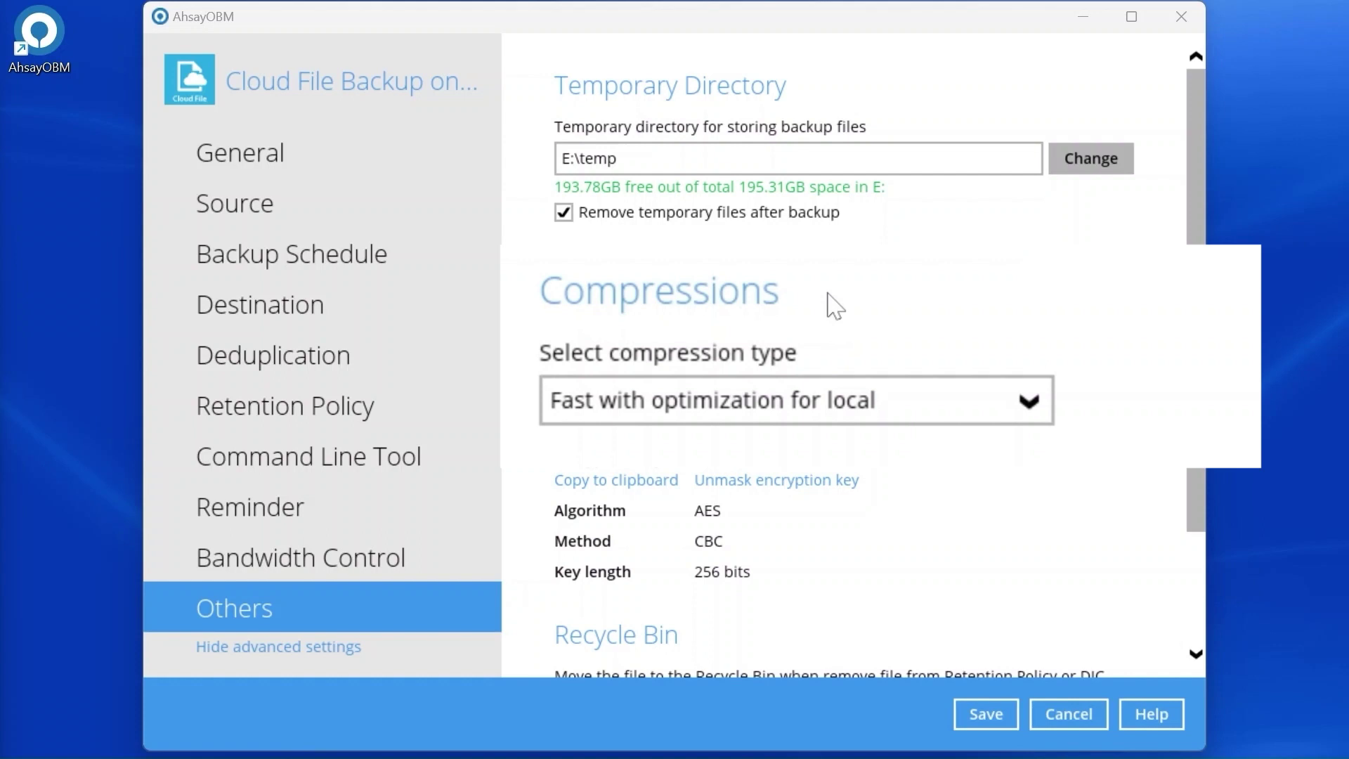
{"action": "left_click", "coordinate": [933, 404]}
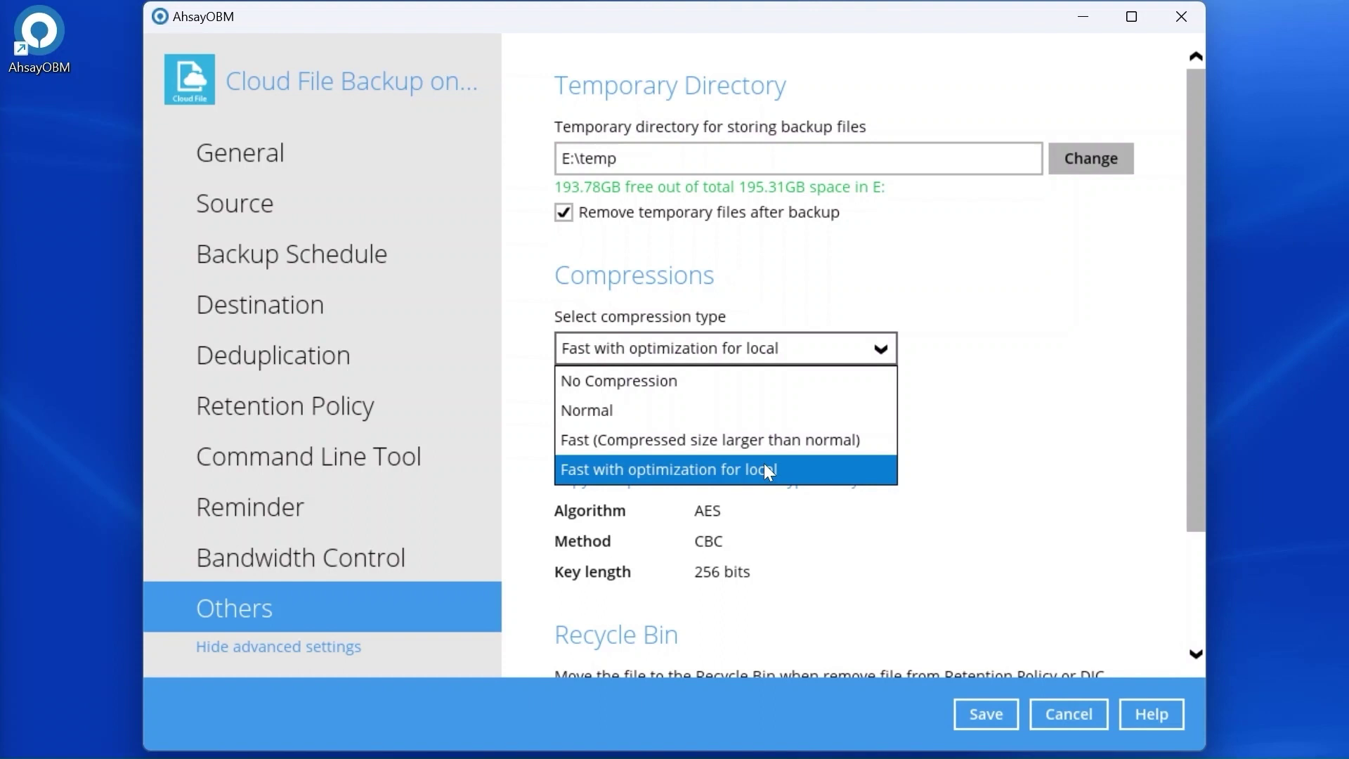
{"action": "left_click", "coordinate": [765, 471]}
{"action": "left_click", "coordinate": [986, 713]}
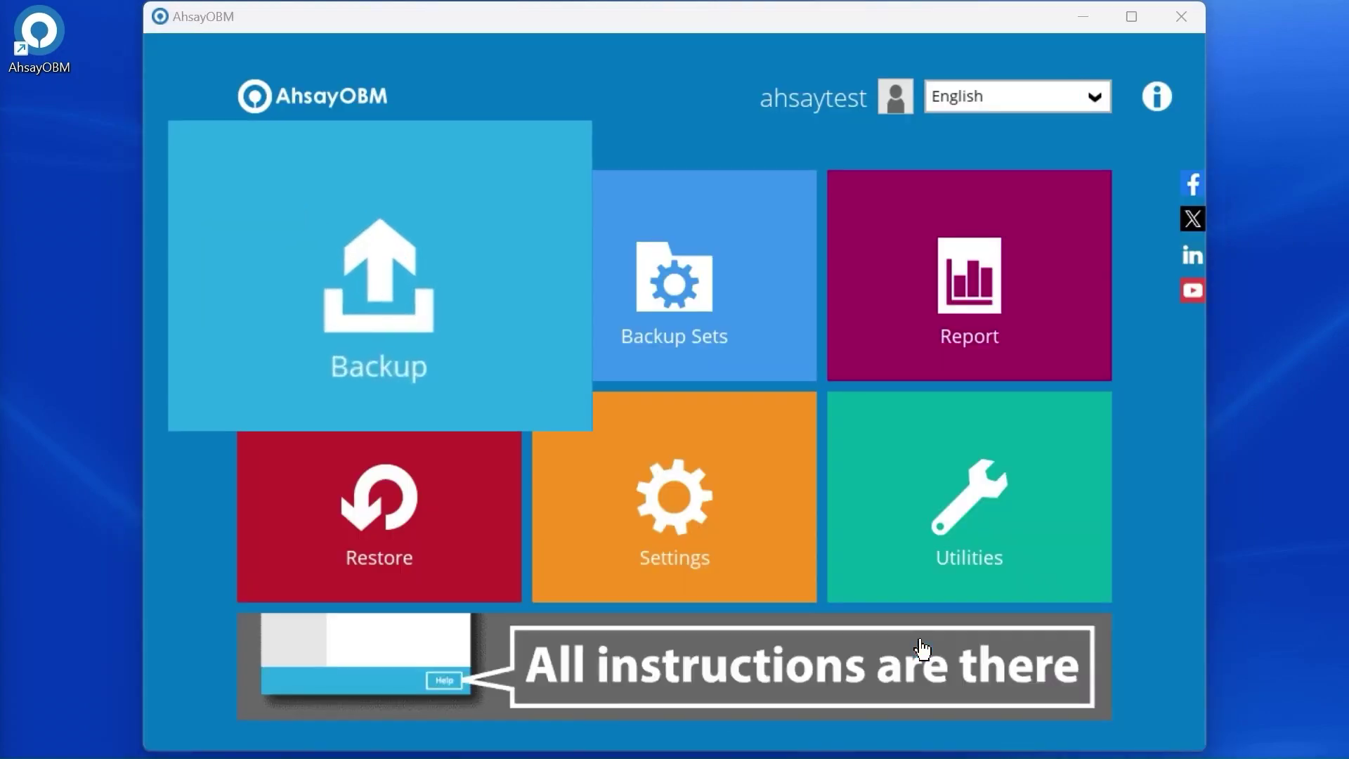
- Start a new backup job from the Backup tile on the main screen
{"action": "left_click", "coordinate": [391, 303]}
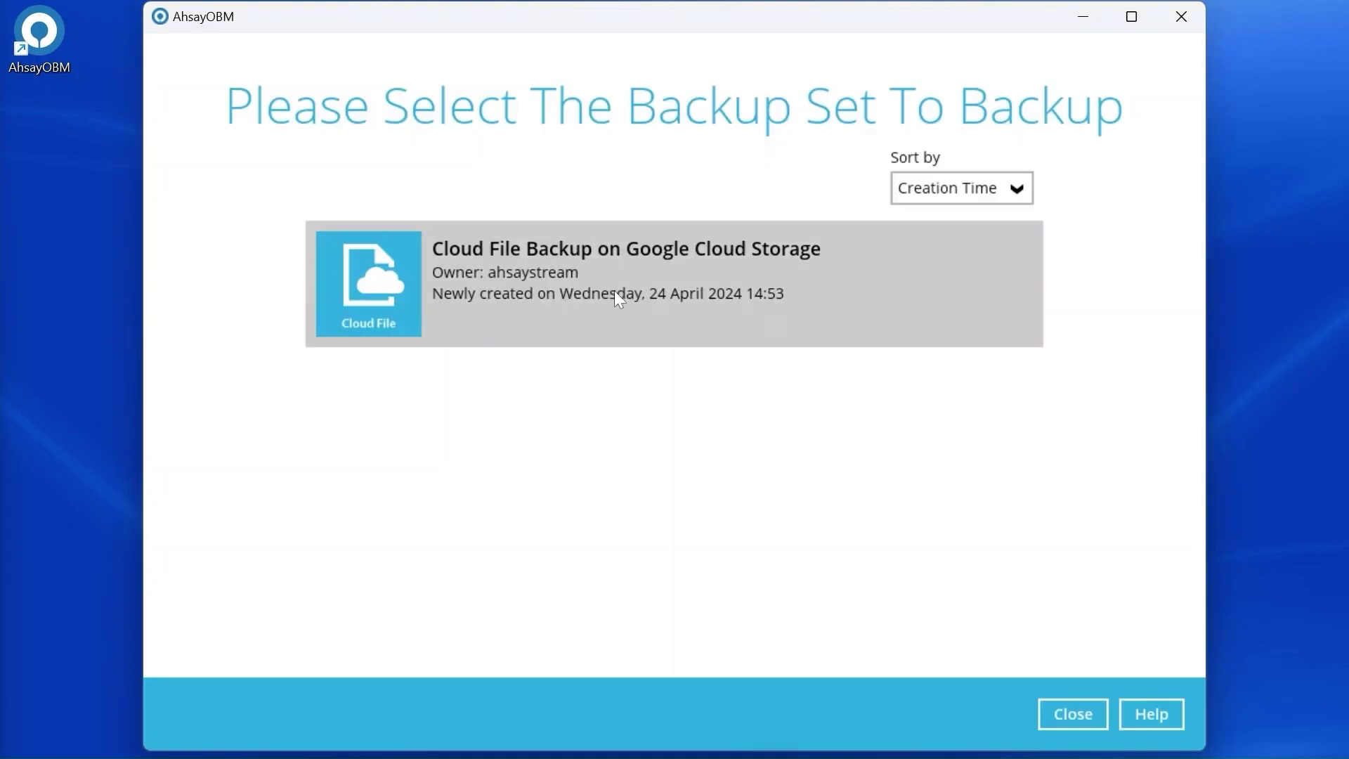
- Choose the Google Cloud Storage backup set and untick 'Run Retention Policy after backup'
{"action": "left_click", "coordinate": [644, 278]}
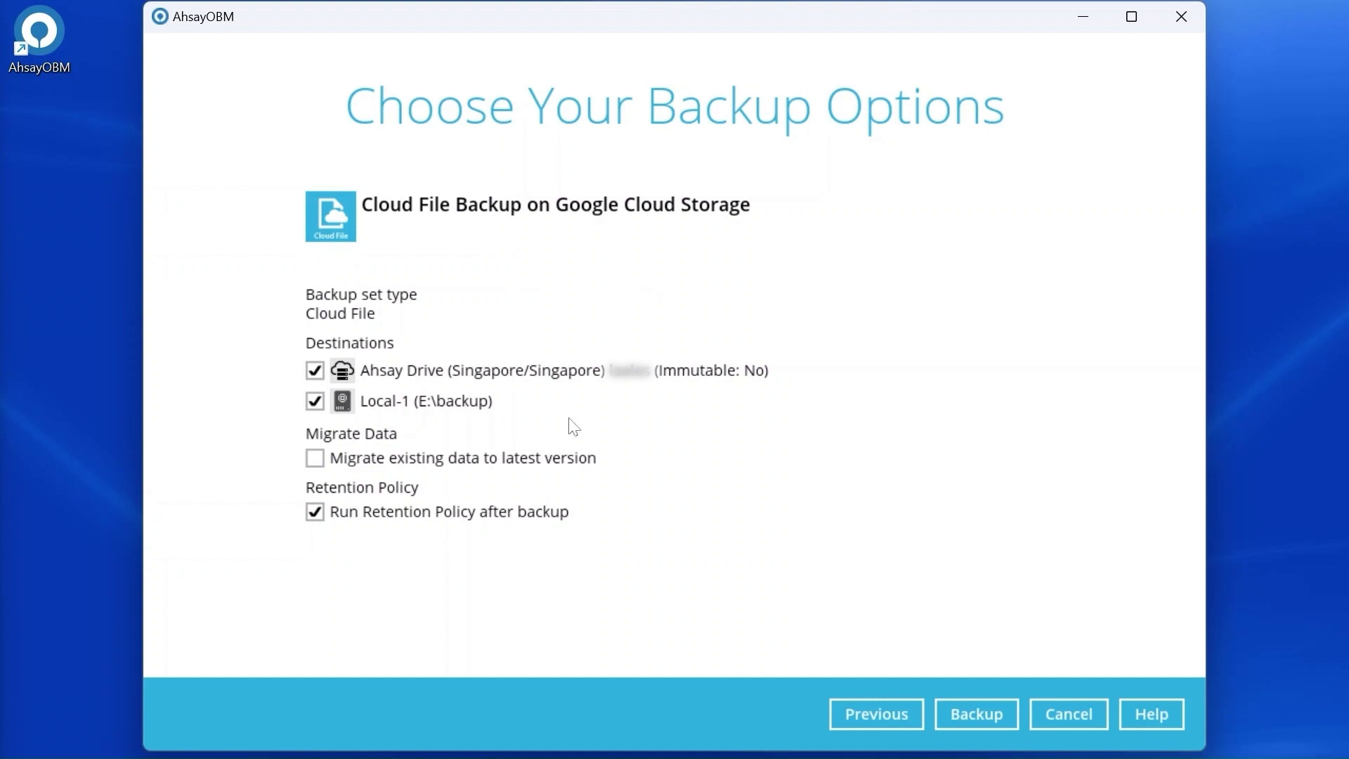
{"action": "left_click", "coordinate": [314, 510]}
- Start the Google Cloud Storage backup to both destinations and let it finish
{"action": "left_click", "coordinate": [967, 721]}
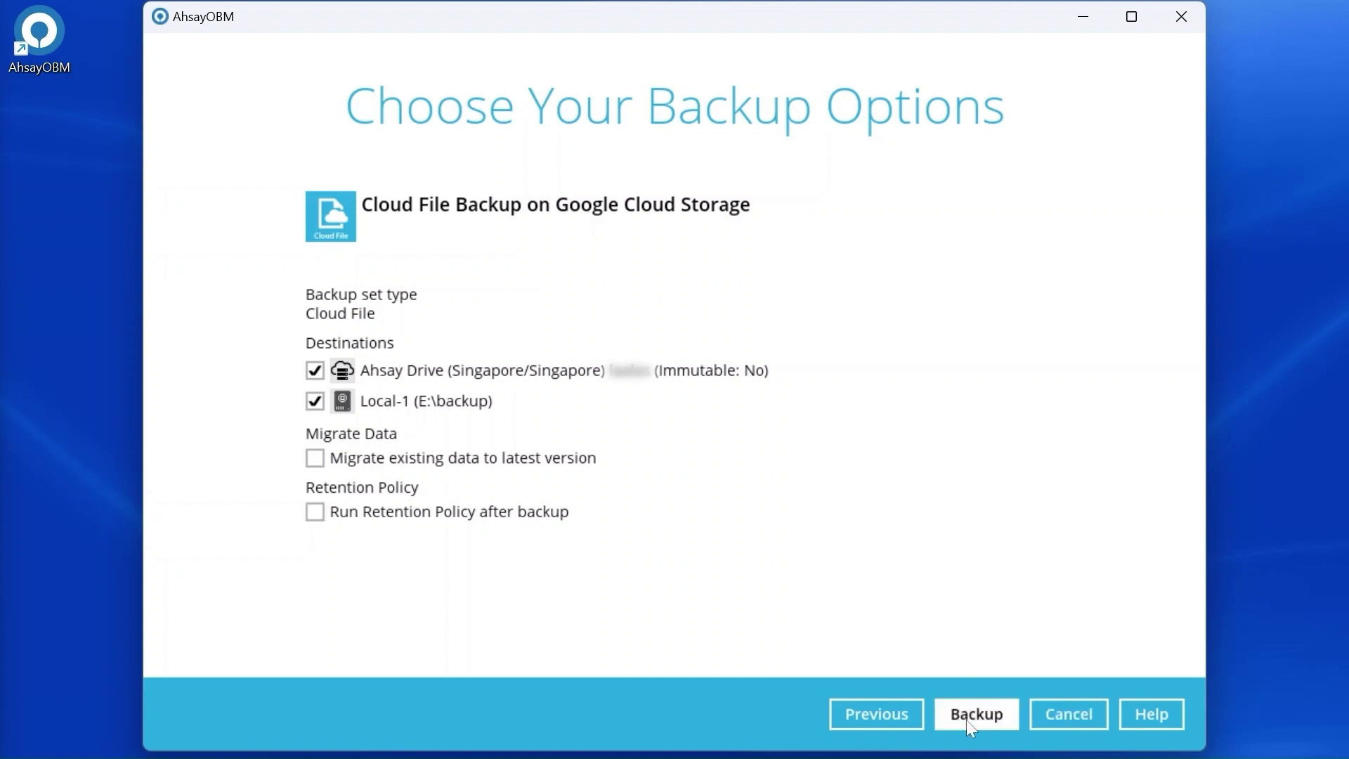